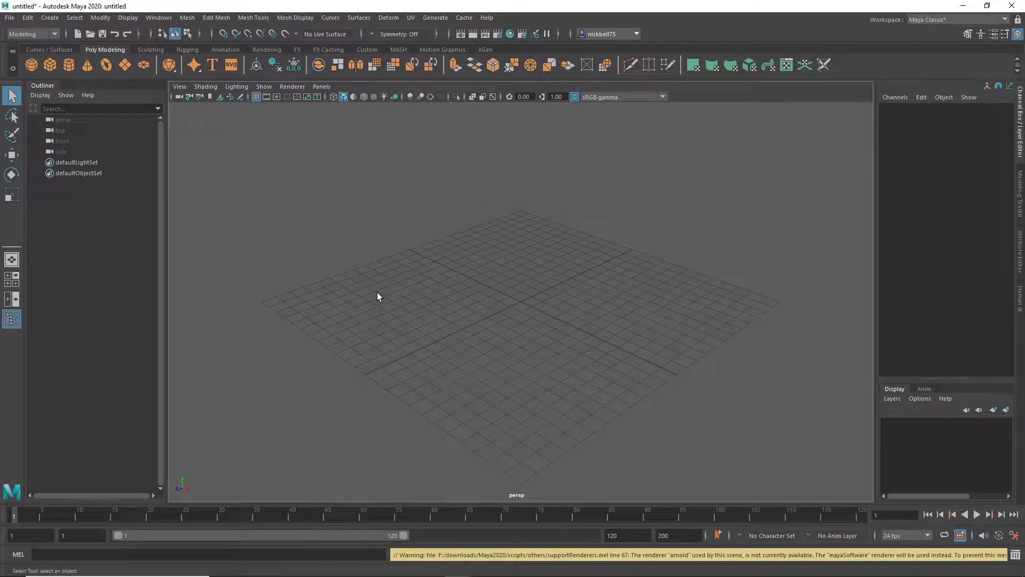
Import the model file Blindo_Pesante_Centauro__120_mm.obj into the empty scene
{"action": "mouse_move", "coordinate": [377, 293]}
{"action": "left_mouse_down", "text": "alt"}
{"action": "mouse_move", "coordinate": [424, 300]}
{"action": "mouse_move", "coordinate": [433, 272]}
{"action": "mouse_move", "coordinate": [399, 277]}
{"action": "mouse_move", "coordinate": [407, 281]}
{"action": "mouse_move", "coordinate": [406, 373]}
{"action": "mouse_move", "coordinate": [389, 412]}
{"action": "mouse_move", "coordinate": [368, 254]}
{"action": "mouse_move", "coordinate": [368, 291]}
{"action": "left_mouse_up", "text": "alt"}
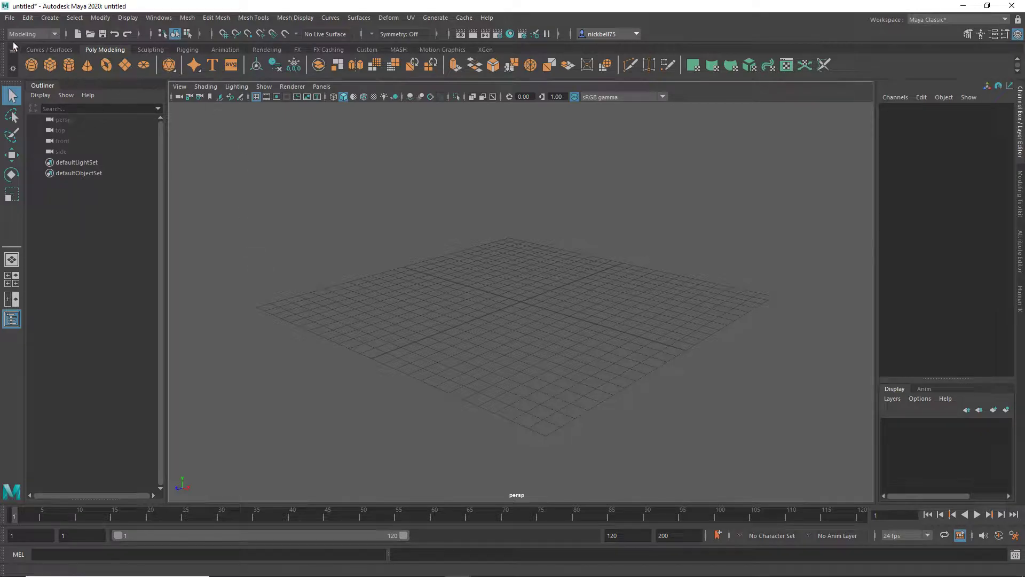
{"action": "left_click", "coordinate": [10, 19]}
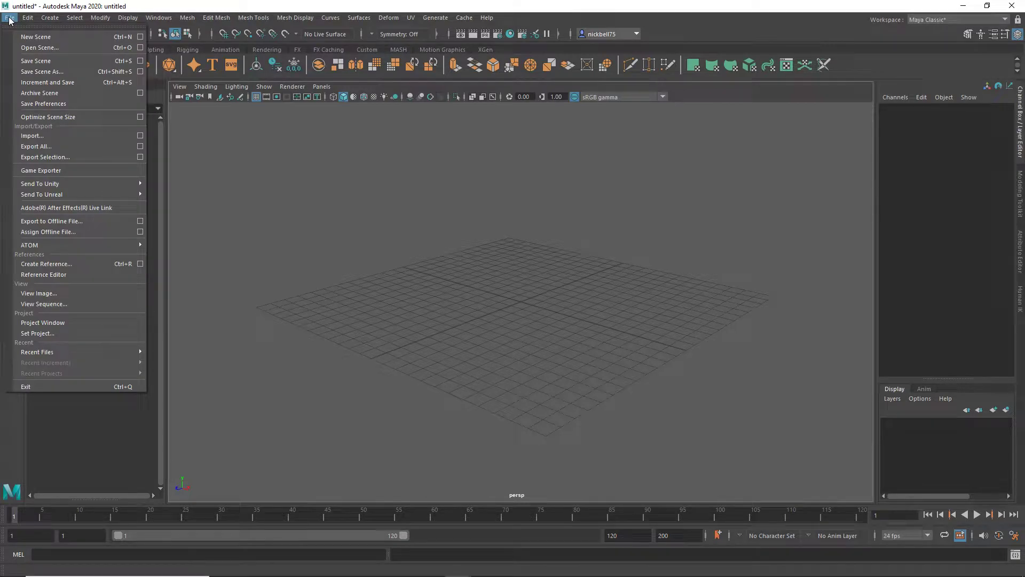
{"action": "left_click", "coordinate": [31, 137]}
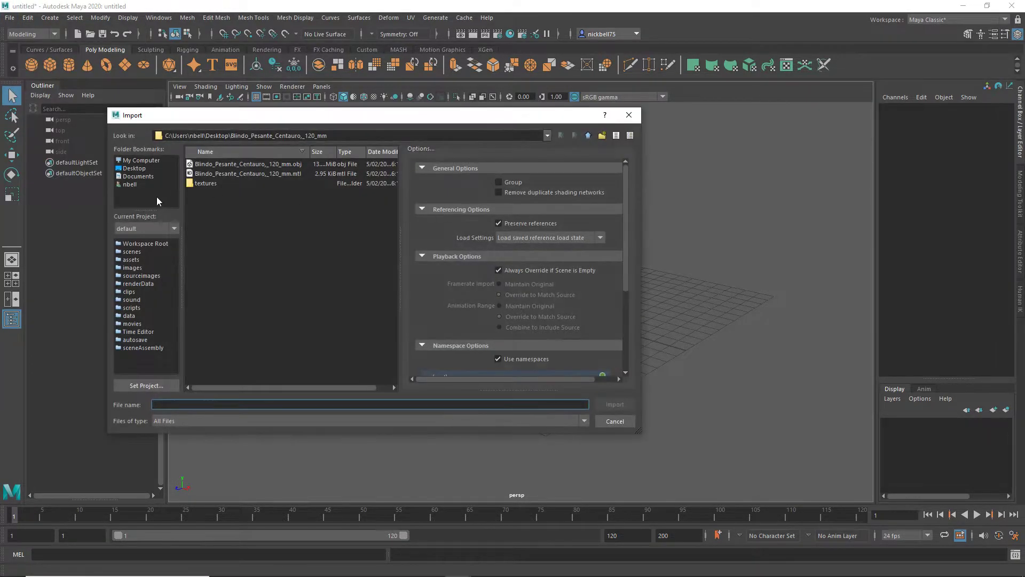
{"action": "left_click", "coordinate": [234, 163]}
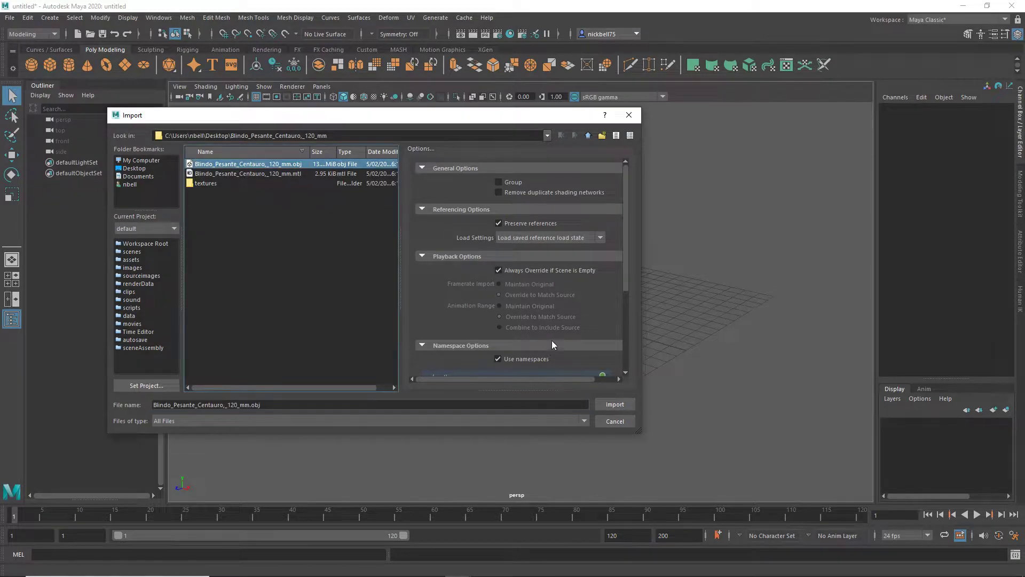
{"action": "left_click", "coordinate": [603, 406]}
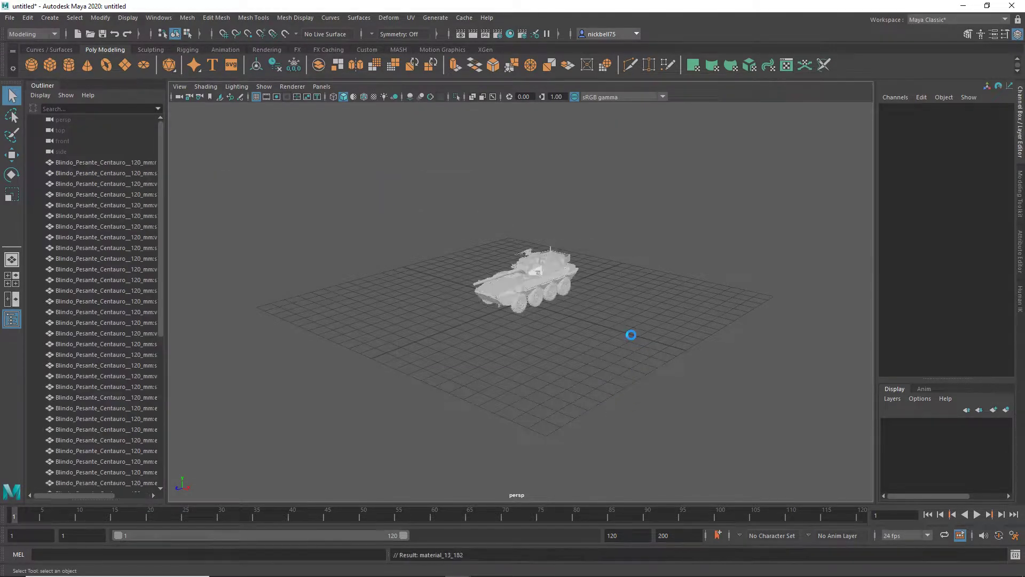
Display the imported vehicle shaded with its texture maps and inspect it up close from several angles
{"action": "scroll", "coordinate": [540, 271], "scroll_direction": "up", "scroll_amount": 5}
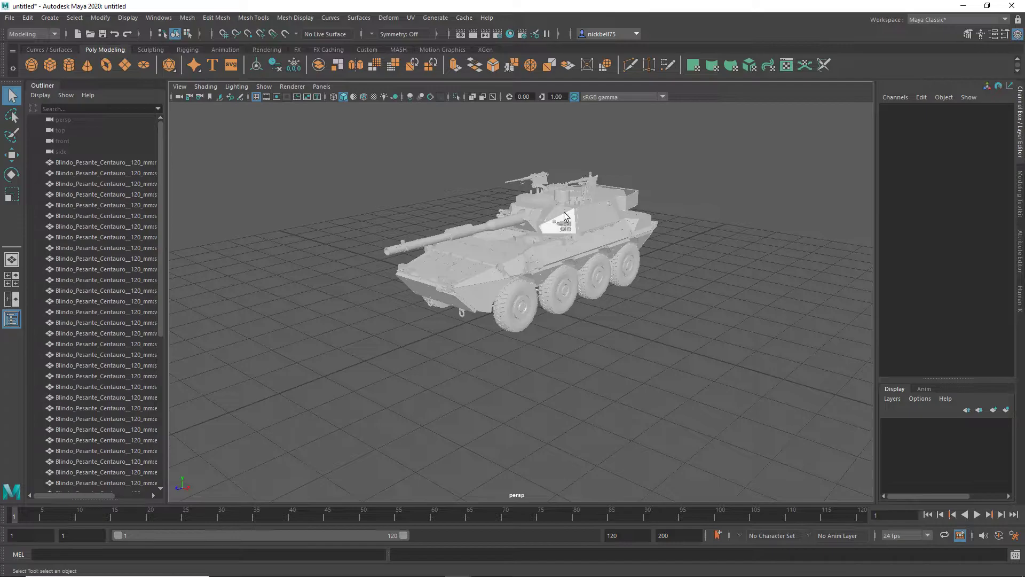
{"action": "mouse_move", "coordinate": [564, 213]}
{"action": "left_mouse_down", "text": "alt"}
{"action": "mouse_move", "coordinate": [538, 220]}
{"action": "mouse_move", "coordinate": [544, 235]}
{"action": "mouse_move", "coordinate": [499, 213]}
{"action": "mouse_move", "coordinate": [502, 244]}
{"action": "mouse_move", "coordinate": [595, 226]}
{"action": "mouse_move", "coordinate": [570, 266]}
{"action": "mouse_move", "coordinate": [504, 257]}
{"action": "left_mouse_up", "text": "alt"}
{"action": "key", "text": "6"}
{"action": "key", "text": "6"}
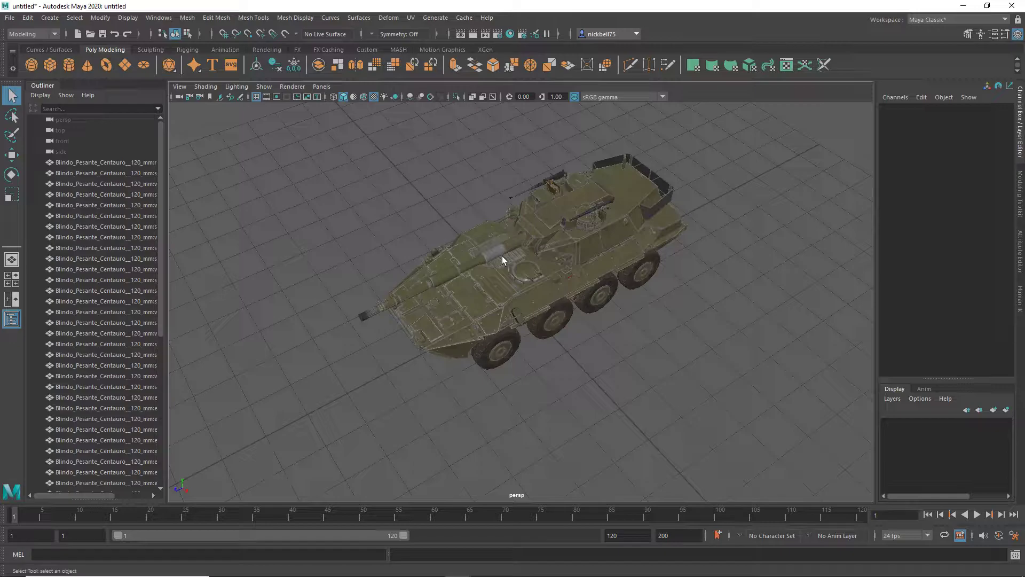
{"action": "key", "text": "6"}
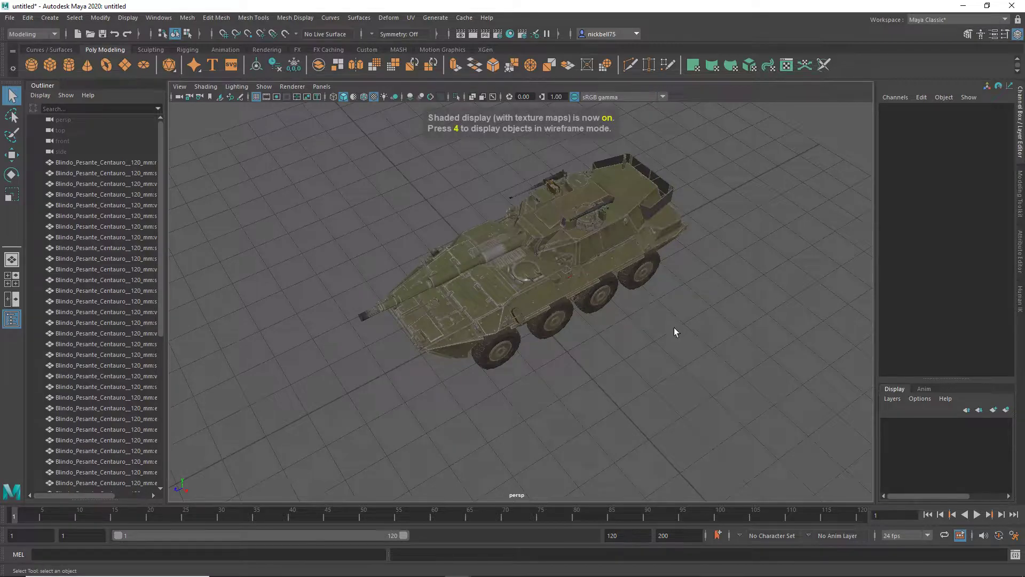
{"action": "left_click_drag", "start_coordinate": [674, 328], "coordinate": [620, 302], "text": "alt"}
{"action": "scroll", "coordinate": [534, 227], "scroll_direction": "up", "scroll_amount": 3}
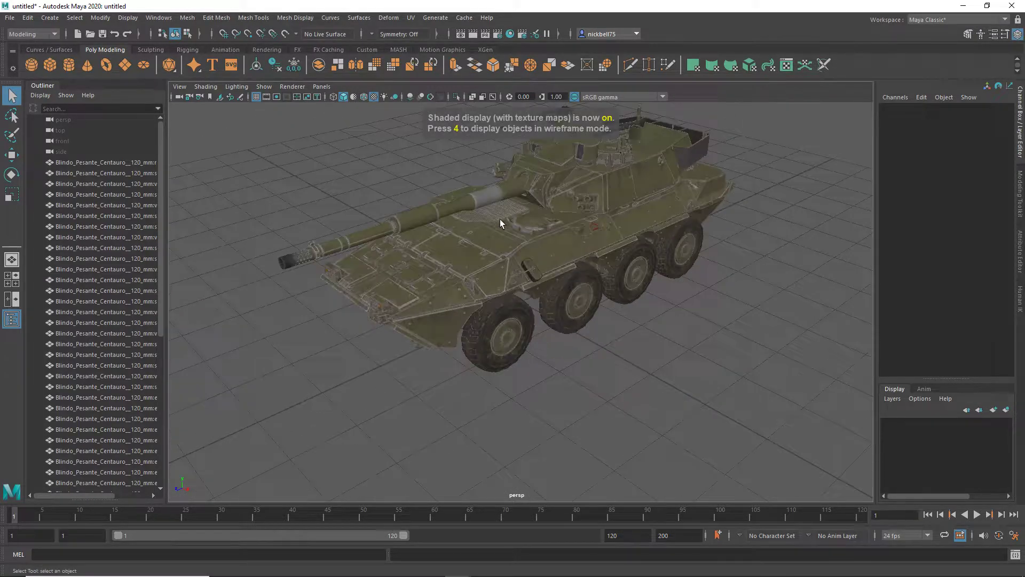
{"action": "left_click_drag", "start_coordinate": [500, 223], "coordinate": [467, 201], "text": "alt"}
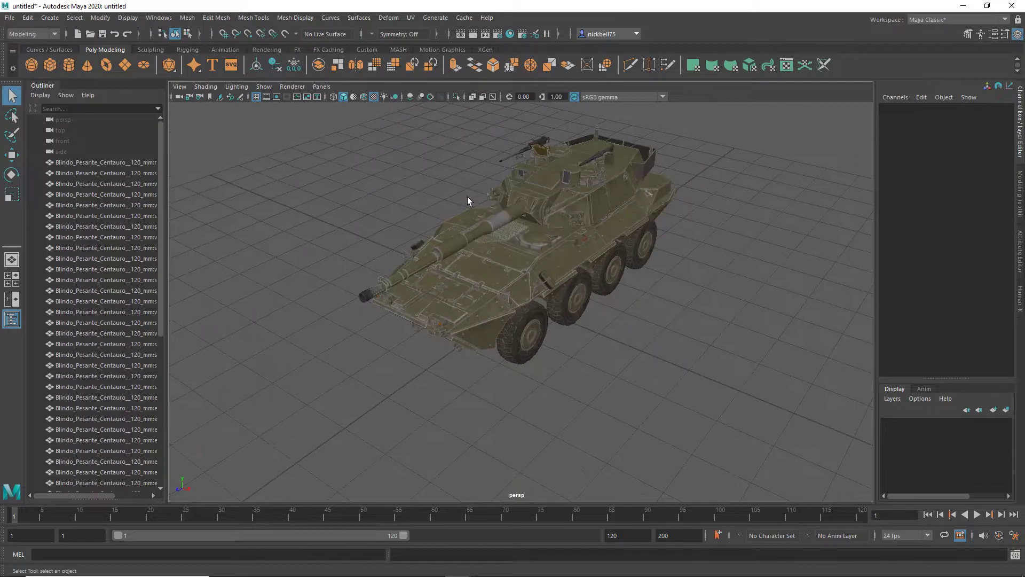
In Hypershade, select the parts using the imported detail materials, including material_10_183, material_2_182, material_4_182, material_8_182 and material_9_183
{"action": "left_click", "coordinate": [514, 39]}
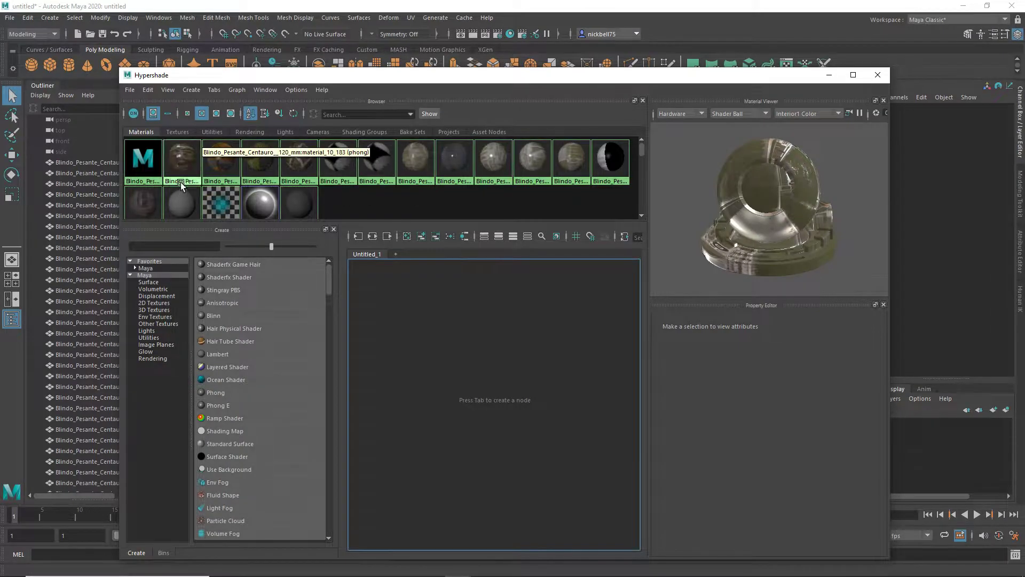
{"action": "left_click", "coordinate": [186, 167]}
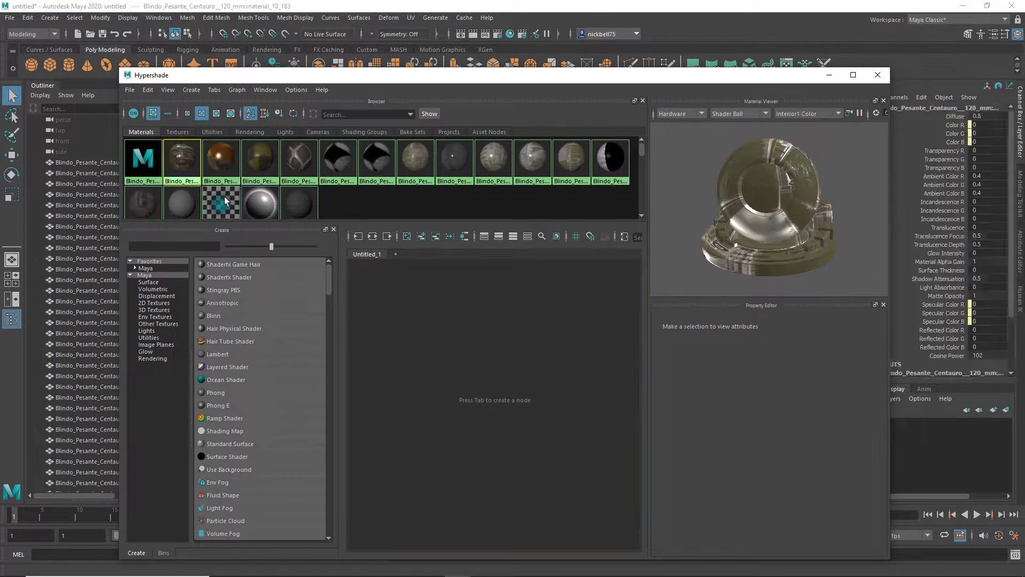
{"action": "left_click", "coordinate": [218, 167], "text": "shift"}
{"action": "left_click", "coordinate": [258, 179], "text": "shift"}
{"action": "left_click", "coordinate": [300, 172], "text": "shift"}
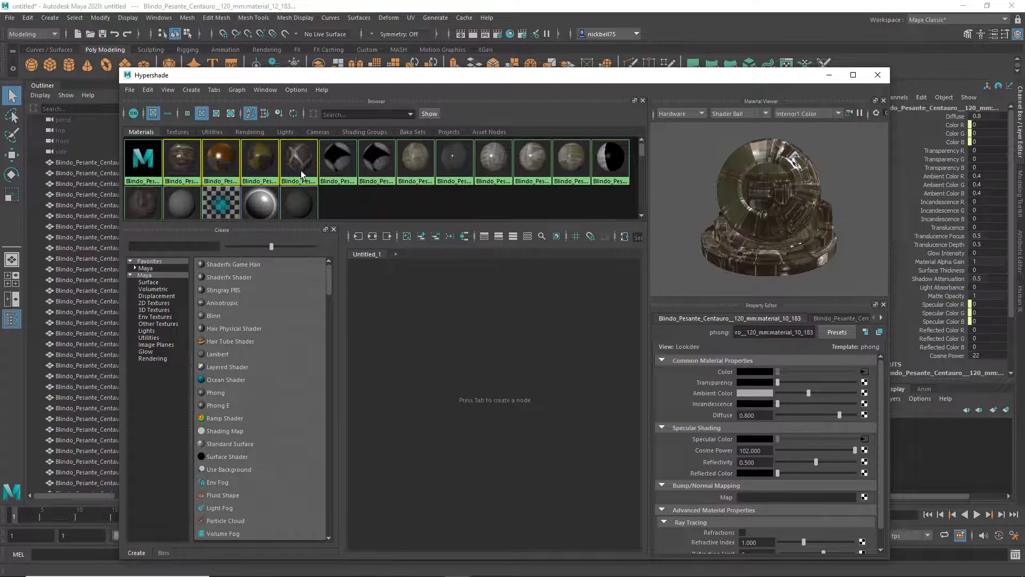
{"action": "left_click", "coordinate": [376, 168], "text": "shift"}
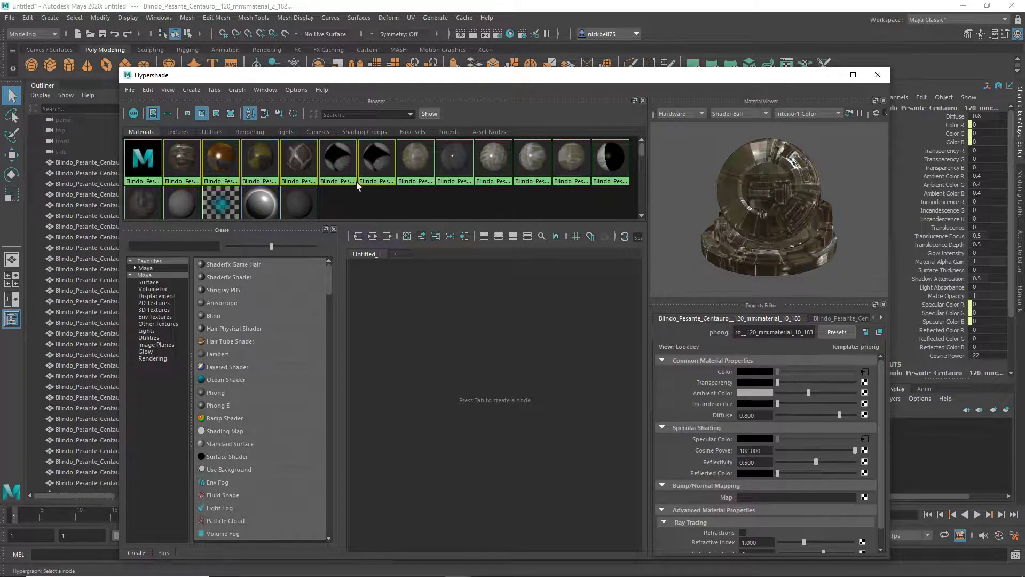
{"action": "left_click", "coordinate": [457, 157]}
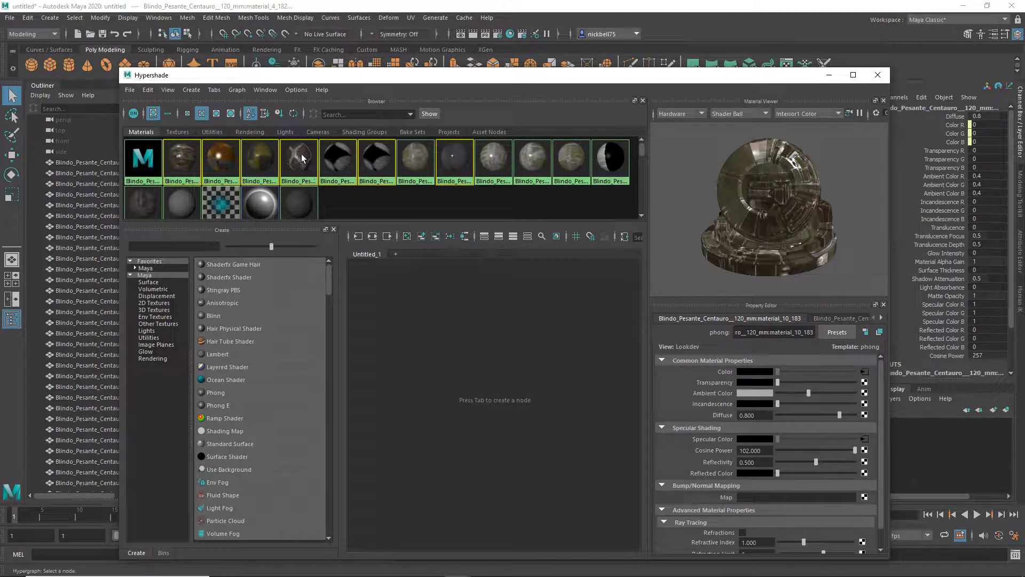
{"action": "left_click", "coordinate": [608, 179]}
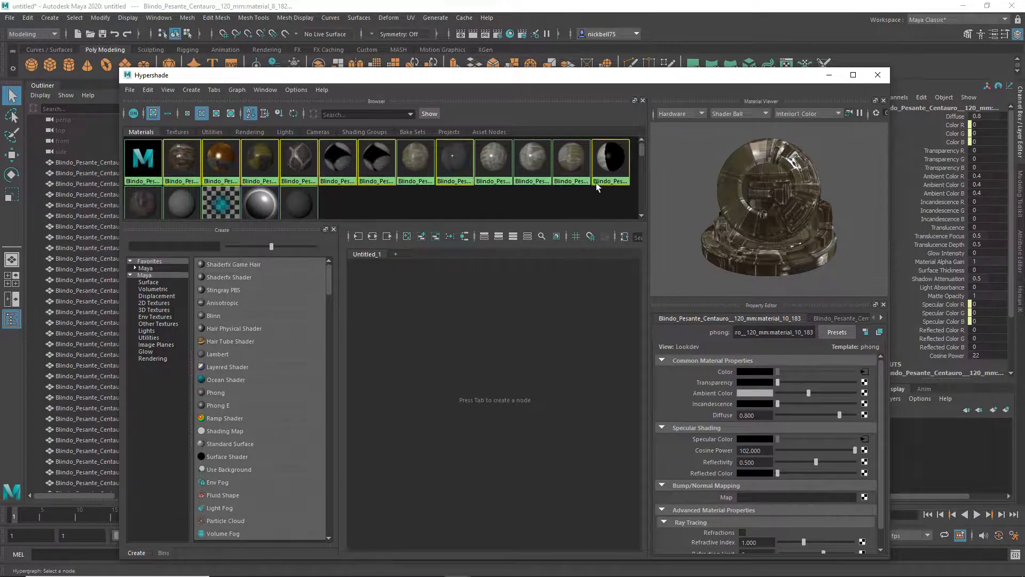
{"action": "left_click", "coordinate": [159, 211]}
{"action": "scroll", "coordinate": [262, 203], "scroll_direction": "down", "scroll_amount": 1}
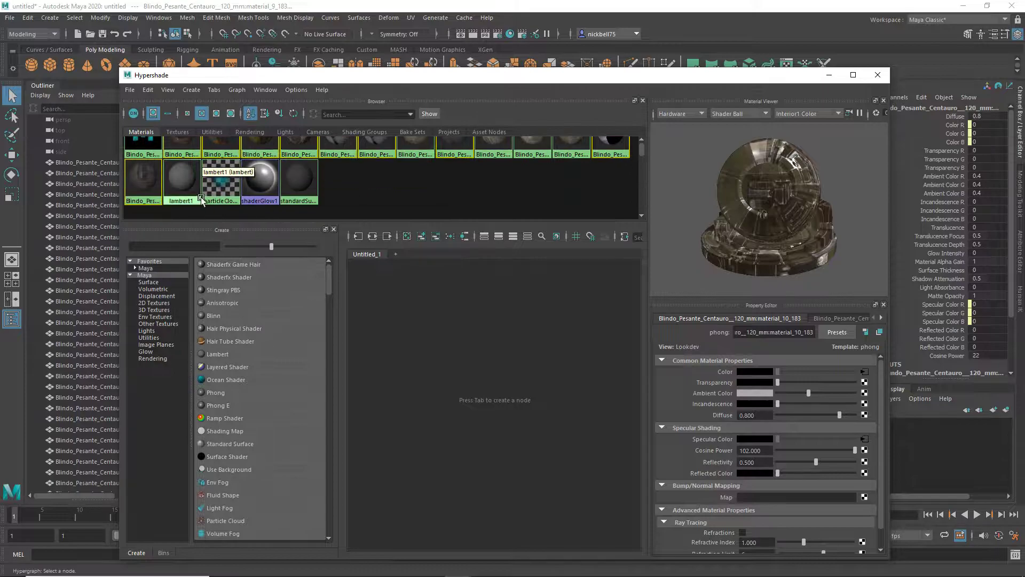
{"action": "left_click", "coordinate": [148, 90]}
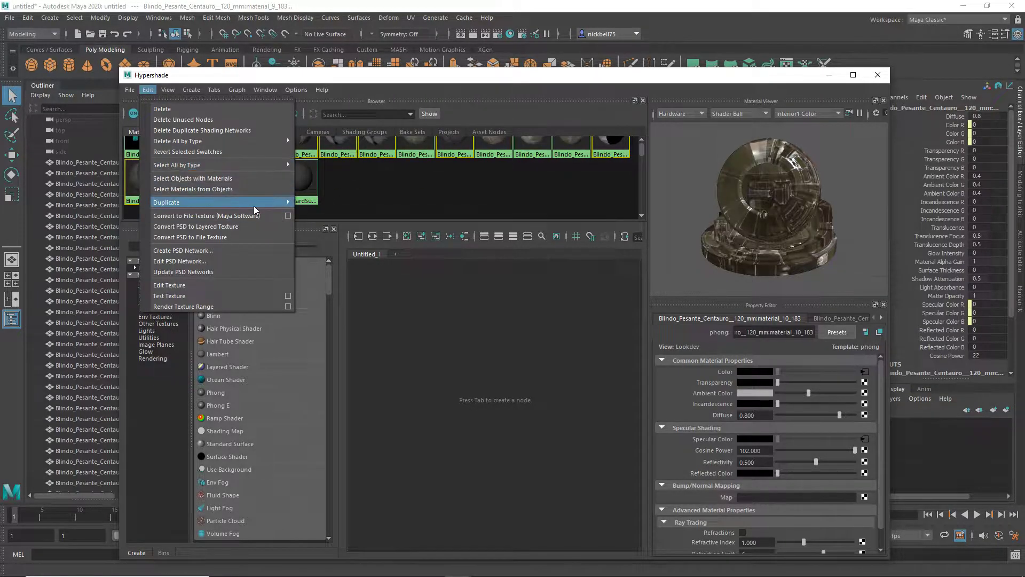
{"action": "left_click", "coordinate": [192, 179]}
{"action": "left_click", "coordinate": [878, 75]}
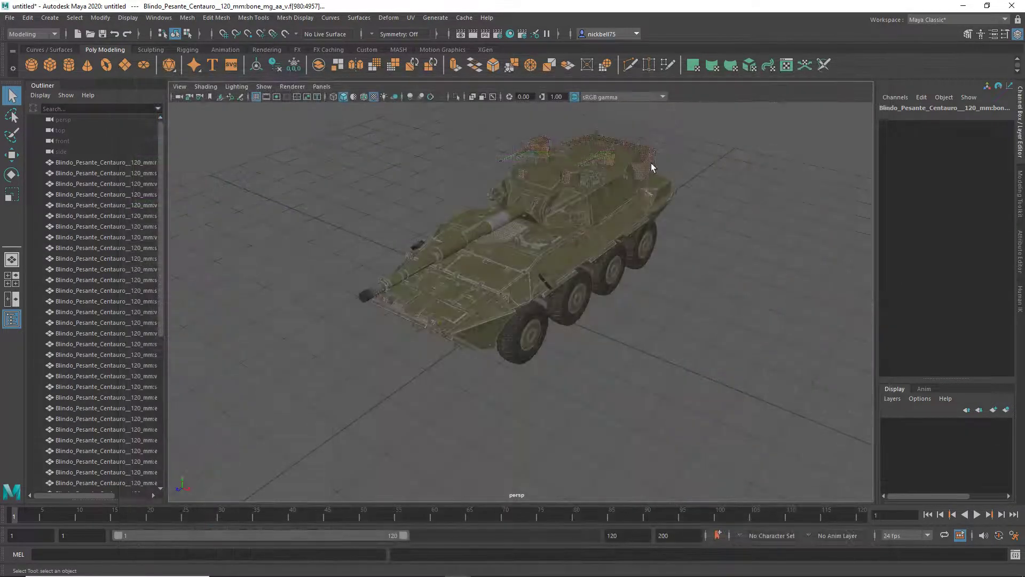
Move the selected detail parts sideways away from the vehicle, delete them, and check the emptied area for leftovers
{"action": "left_click_drag", "start_coordinate": [652, 167], "coordinate": [567, 211], "text": "alt"}
{"action": "left_click", "coordinate": [12, 155]}
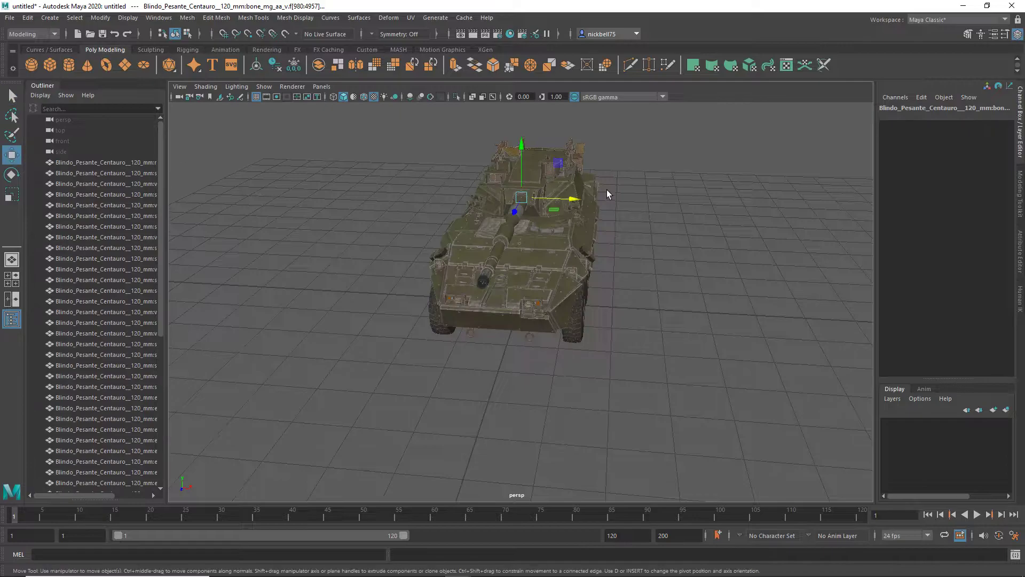
{"action": "scroll", "coordinate": [588, 179], "scroll_direction": "up", "scroll_amount": 2}
{"action": "left_click_drag", "start_coordinate": [567, 166], "coordinate": [777, 201], "text": "alt"}
{"action": "left_click_drag", "start_coordinate": [629, 256], "coordinate": [678, 310], "text": "alt"}
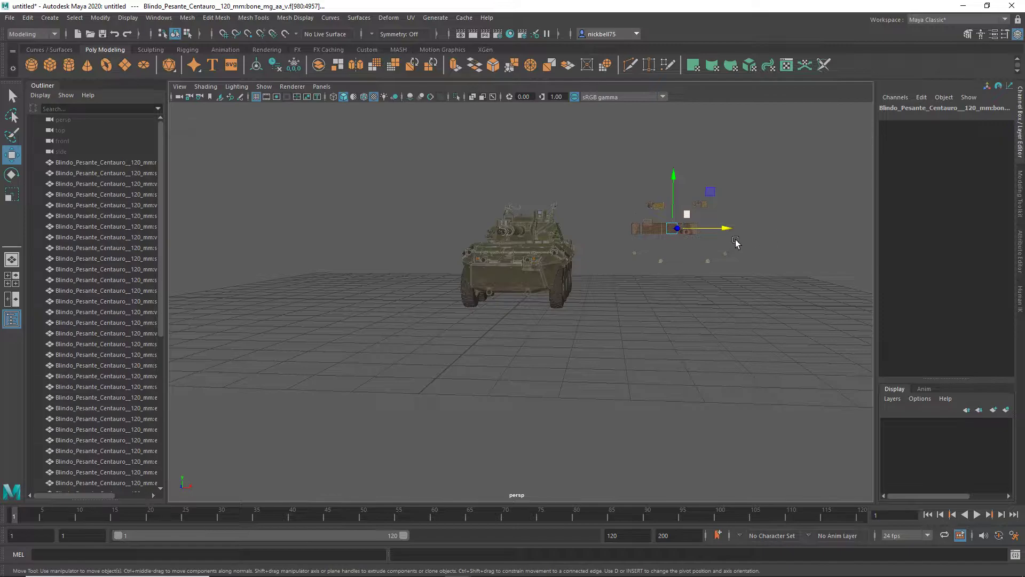
{"action": "key", "text": "Delete"}
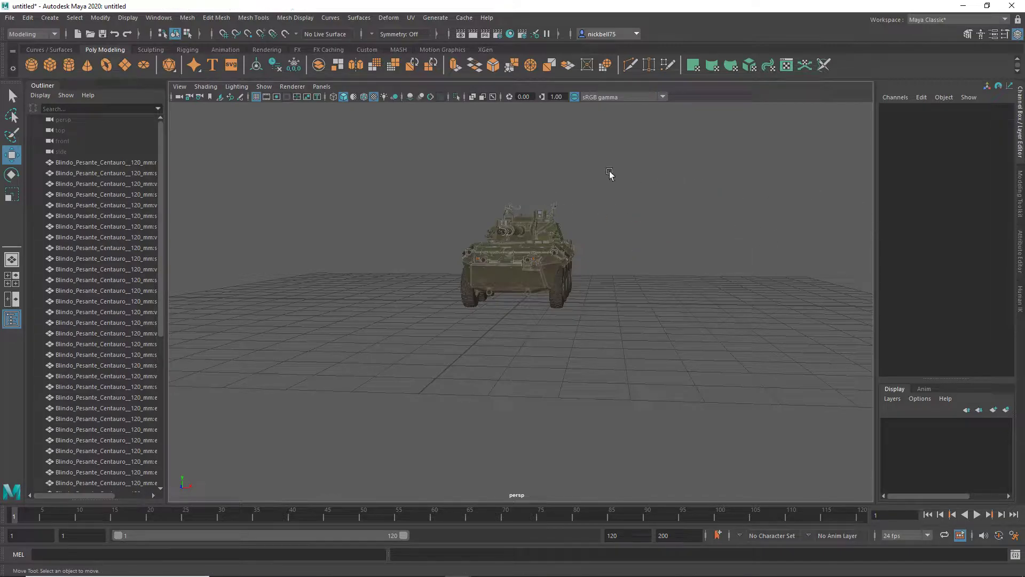
{"action": "left_click_drag", "start_coordinate": [585, 143], "coordinate": [836, 411]}
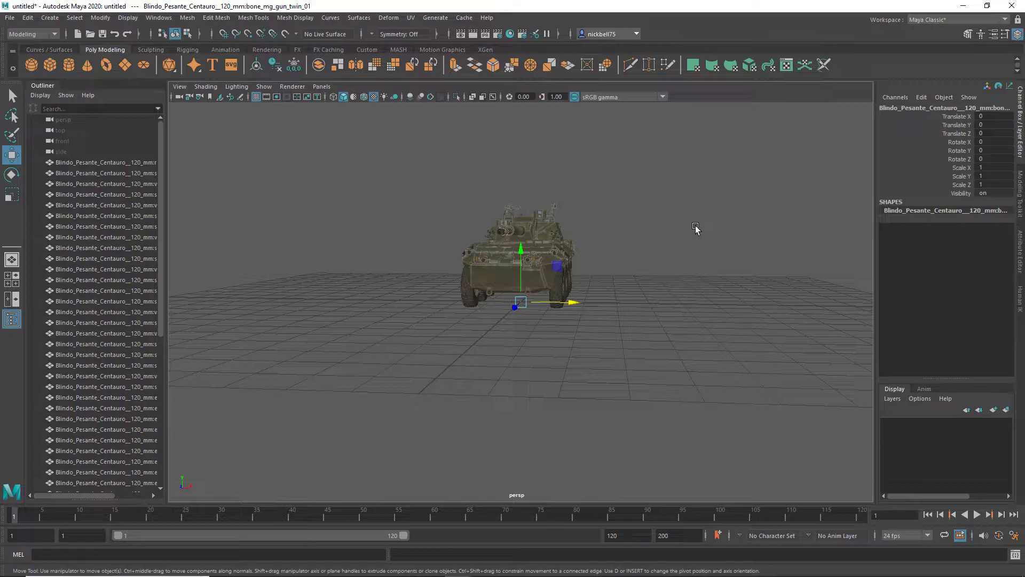
{"action": "left_click", "coordinate": [677, 258]}
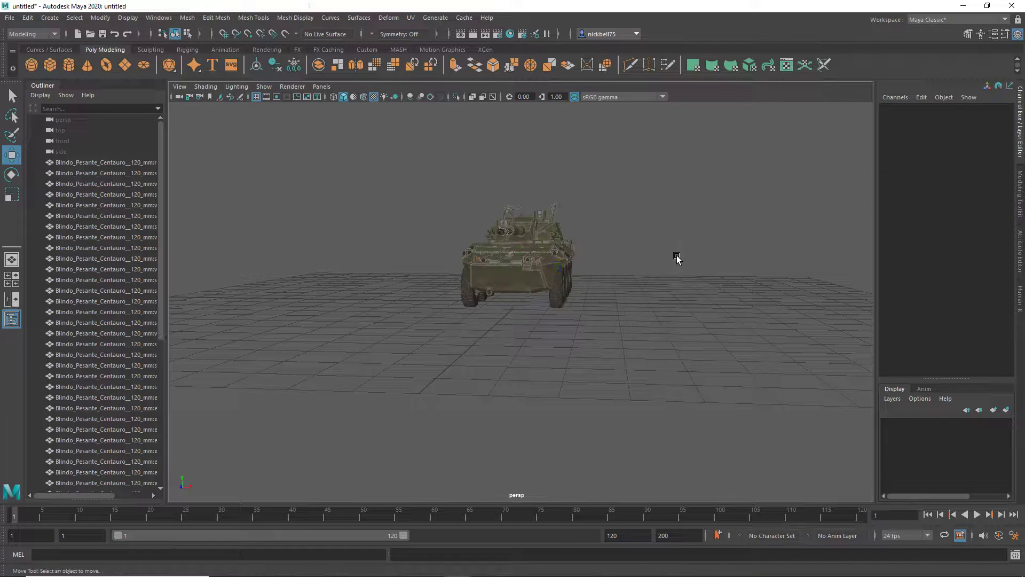
In Hypershade, select the vehicle parts that use material_0_181
{"action": "left_click_drag", "start_coordinate": [638, 132], "coordinate": [614, 188], "text": "alt"}
{"action": "scroll", "coordinate": [565, 159], "scroll_direction": "up", "scroll_amount": 3}
{"action": "left_click_drag", "start_coordinate": [539, 177], "coordinate": [491, 150], "text": "alt"}
{"action": "left_click", "coordinate": [510, 33]}
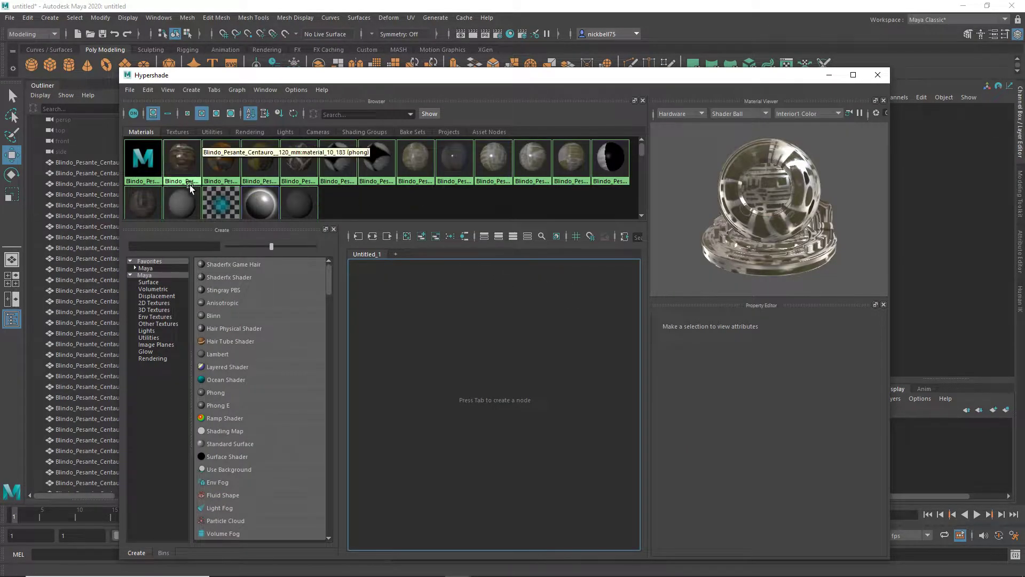
{"action": "left_click", "coordinate": [143, 160]}
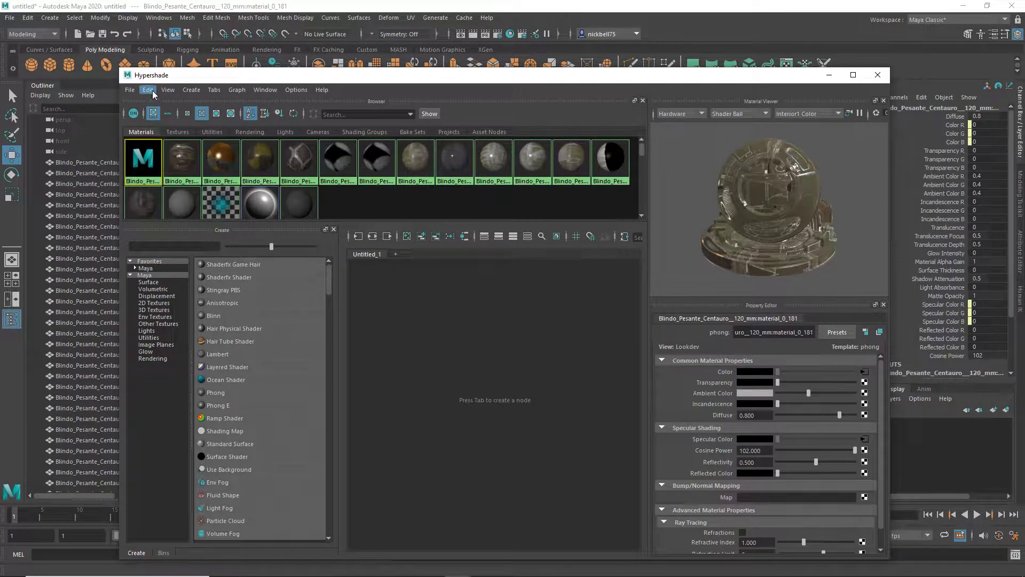
{"action": "left_click", "coordinate": [148, 90]}
{"action": "left_click", "coordinate": [166, 178]}
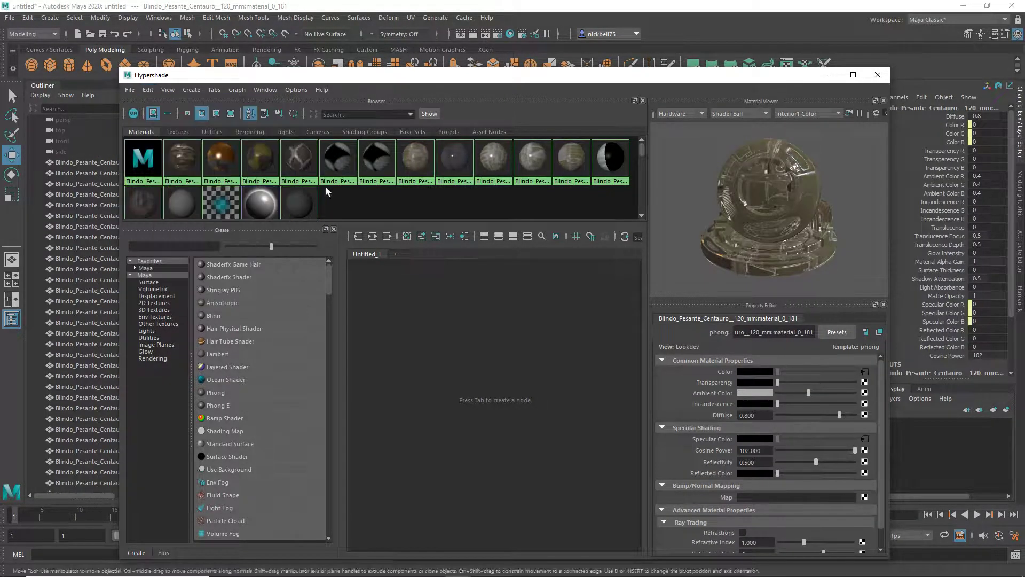
{"action": "left_click", "coordinate": [878, 75]}
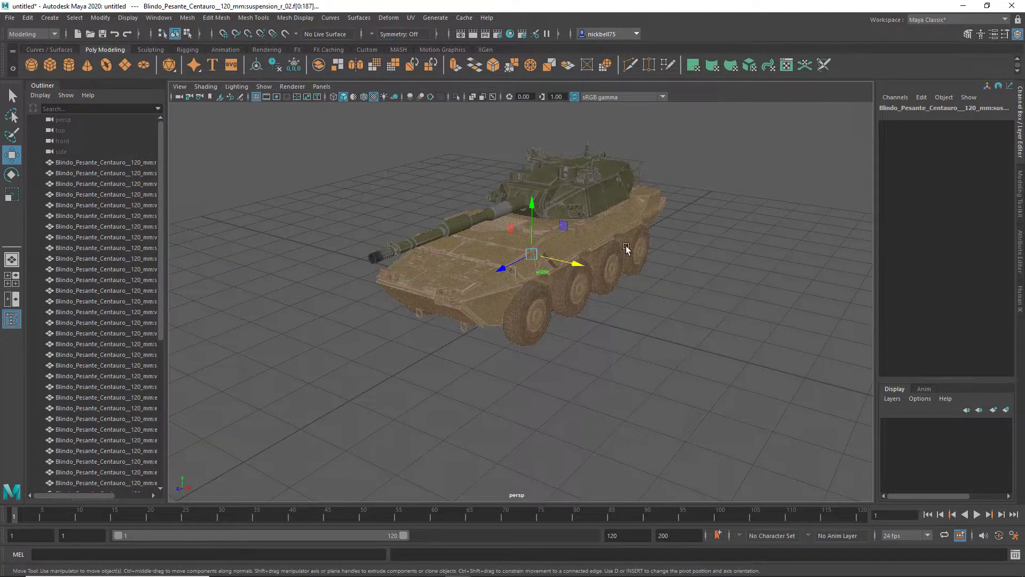
Create a display layer named HULL and add the selected hull and wheel parts to it
{"action": "left_click_drag", "start_coordinate": [627, 248], "coordinate": [595, 229], "text": "alt"}
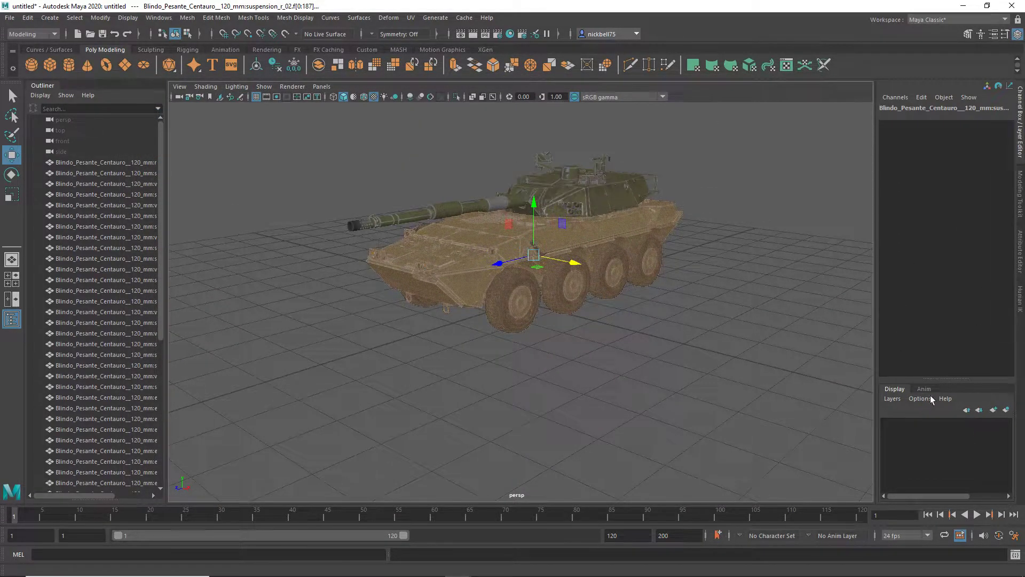
{"action": "left_click", "coordinate": [997, 412]}
{"action": "double_click", "coordinate": [950, 430]}
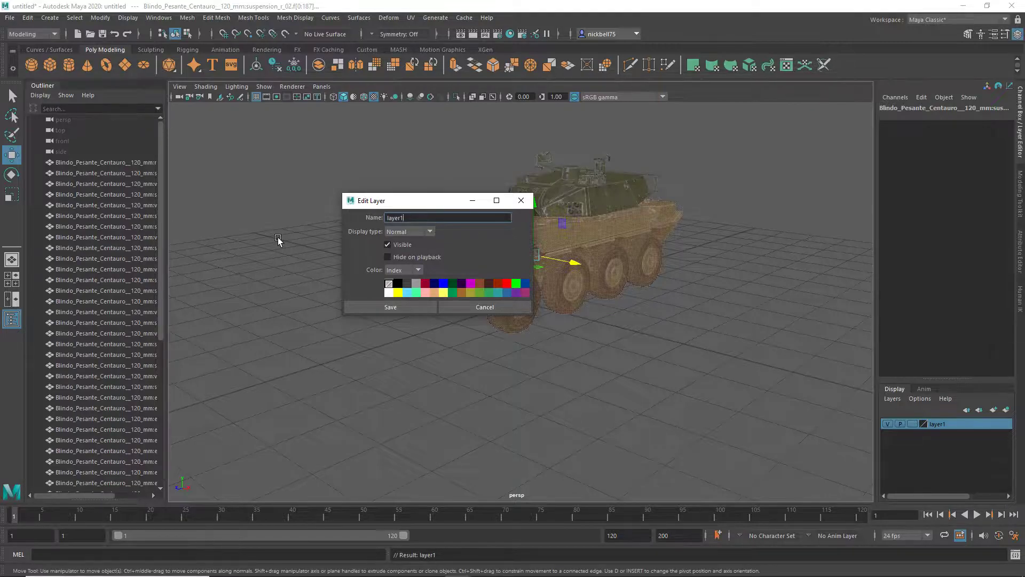
{"action": "left_click_drag", "start_coordinate": [427, 218], "coordinate": [333, 226]}
{"action": "type", "text": "HULL"}
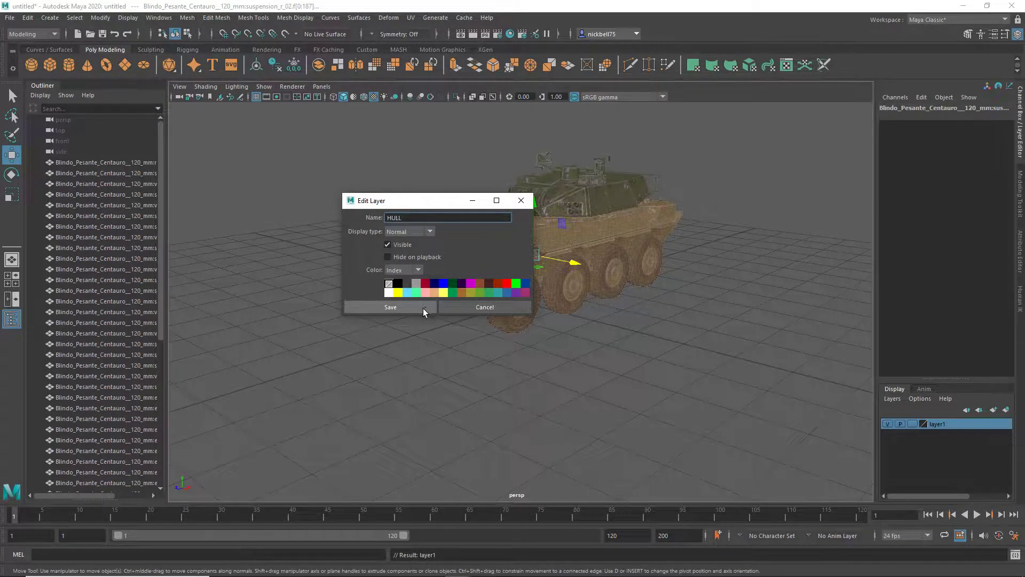
{"action": "left_click", "coordinate": [423, 308]}
{"action": "right_click", "coordinate": [943, 428]}
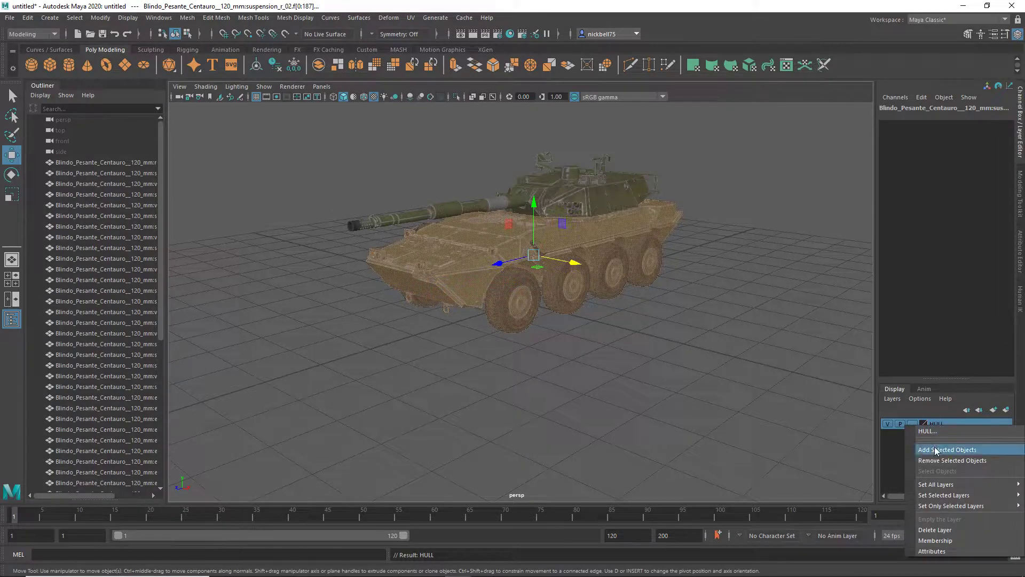
{"action": "left_click", "coordinate": [936, 451]}
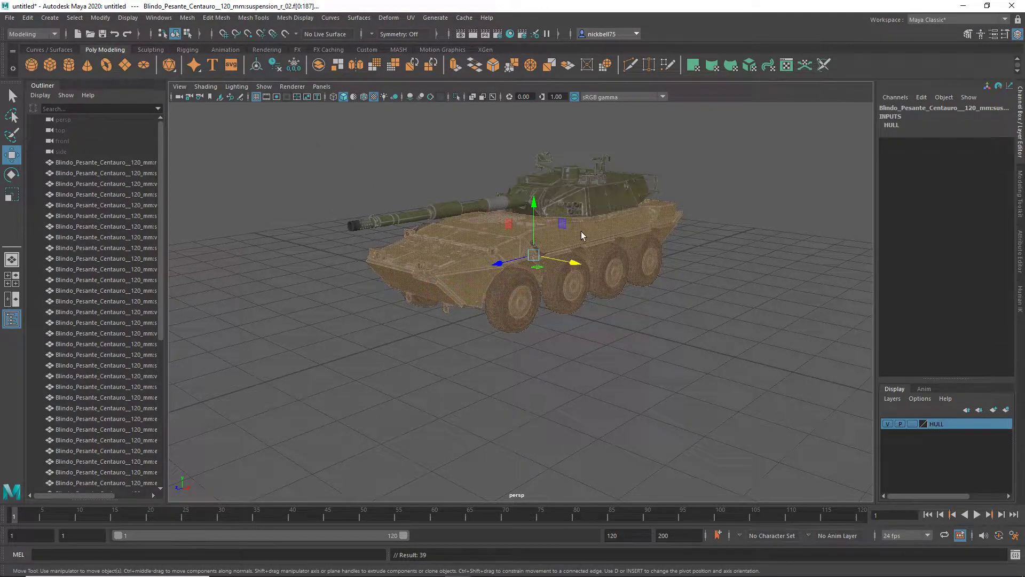
Clear the selection, set the HULL layer to reference display type, and hide the layer
{"action": "left_click", "coordinate": [701, 279]}
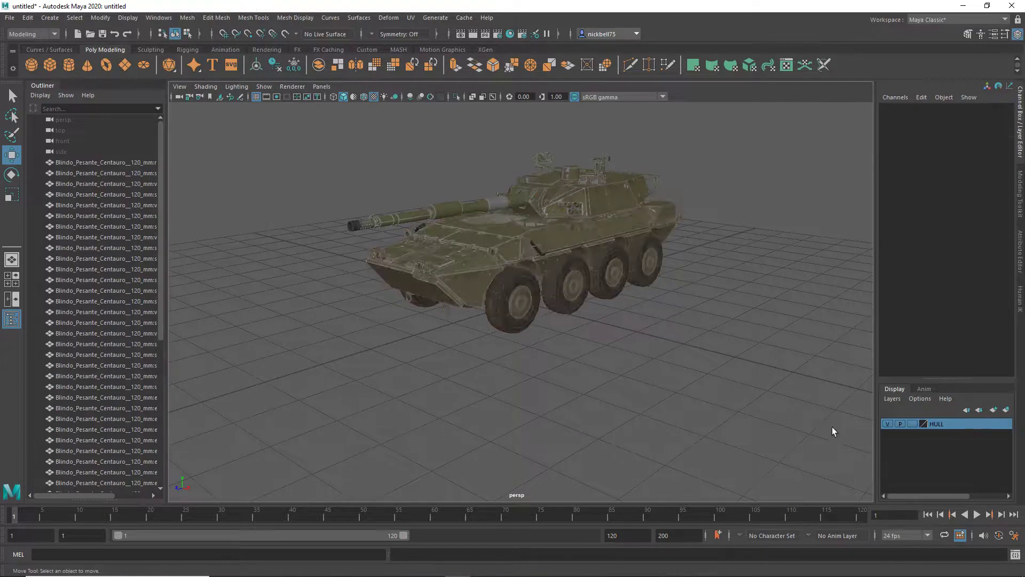
{"action": "left_click", "coordinate": [919, 427]}
{"action": "left_click", "coordinate": [918, 427]}
{"action": "left_click", "coordinate": [889, 424]}
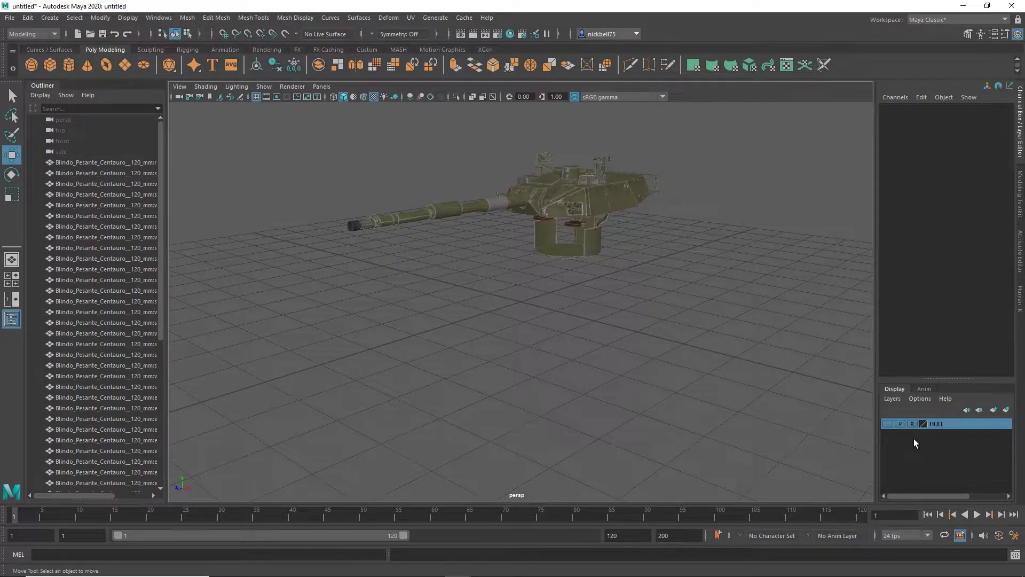
Create a new display layer and name it TURRET
{"action": "left_click", "coordinate": [1001, 418]}
{"action": "double_click", "coordinate": [951, 423]}
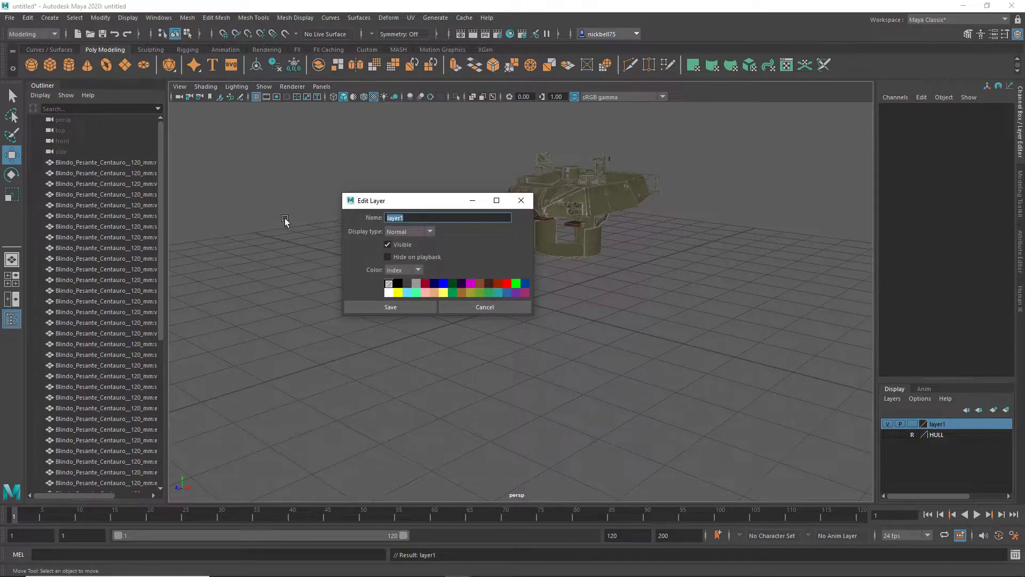
{"action": "type", "text": "TURRET"}
{"action": "left_click", "coordinate": [387, 307]}
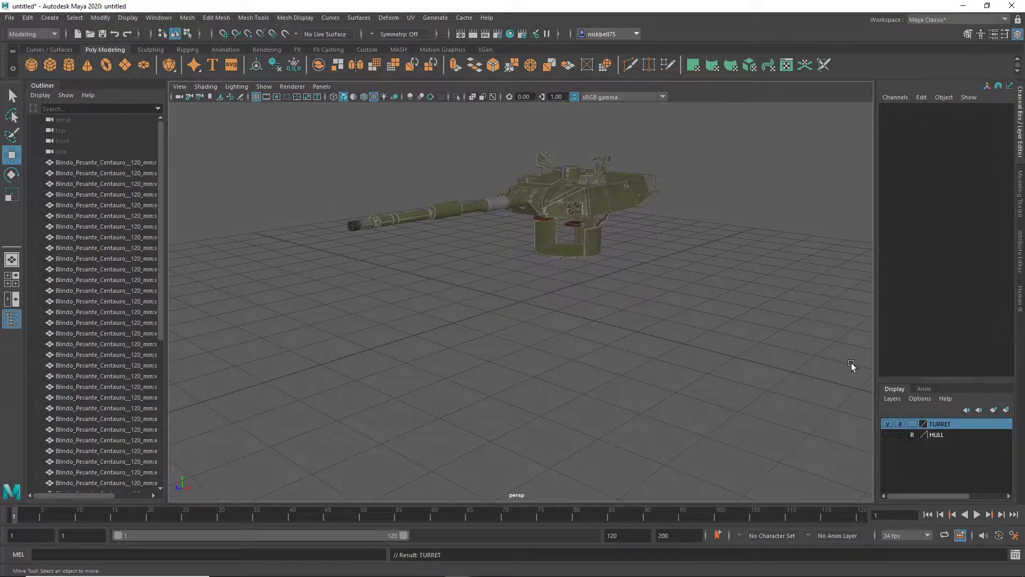
In Hypershade, select the turret parts that use material_3_182
{"action": "left_click", "coordinate": [510, 33]}
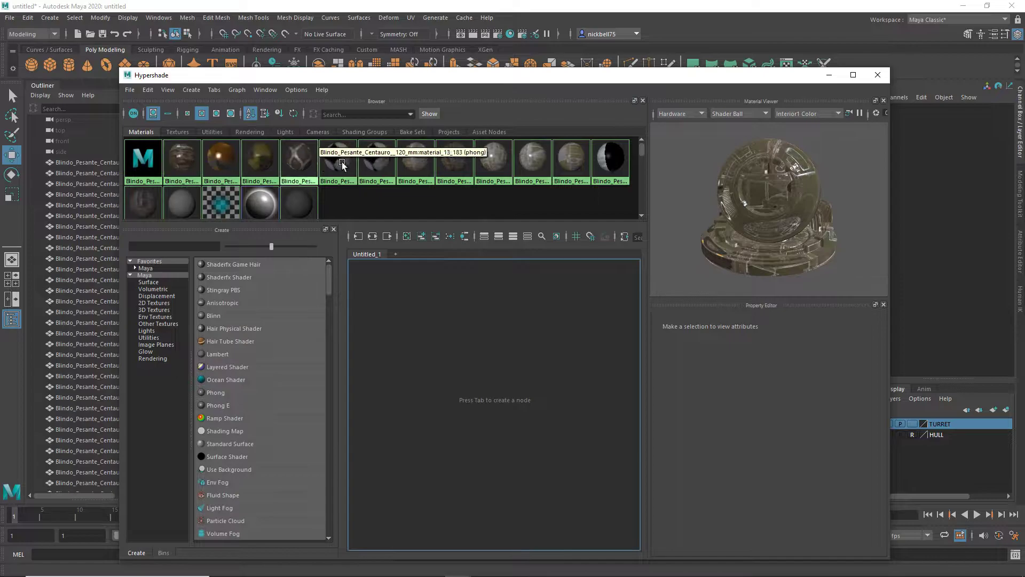
{"action": "left_click", "coordinate": [416, 160]}
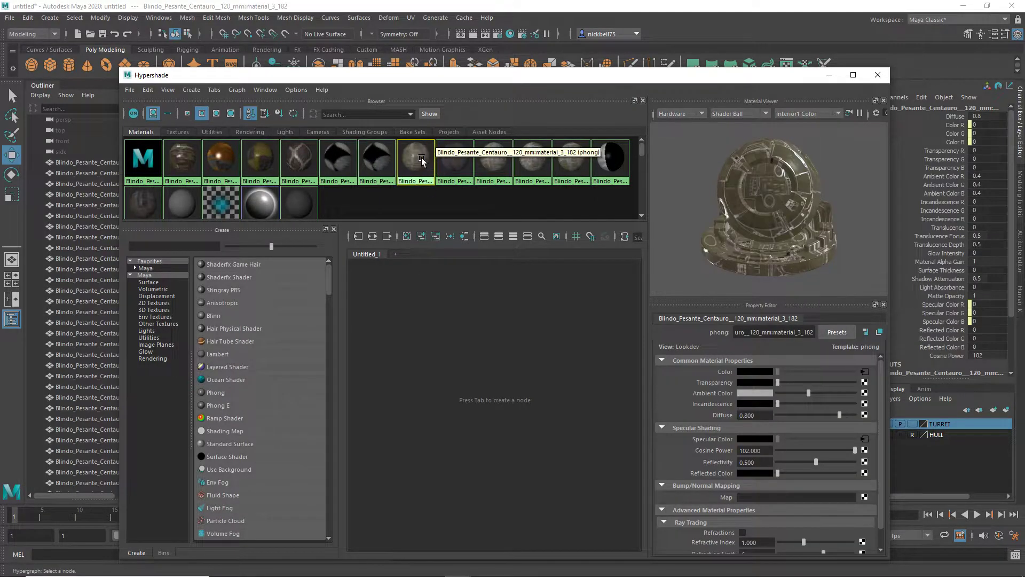
{"action": "left_click", "coordinate": [148, 90]}
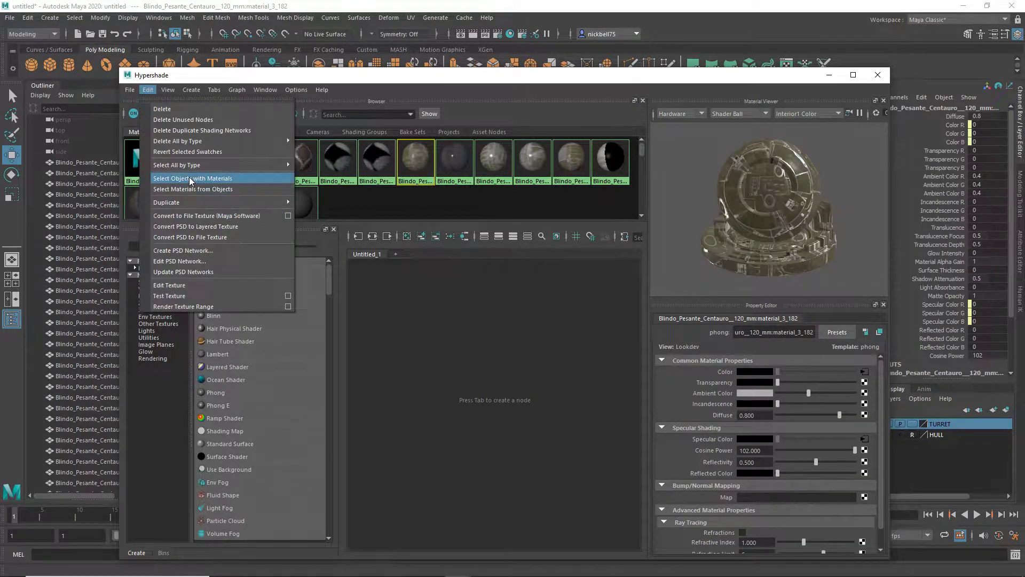
{"action": "left_click", "coordinate": [190, 181]}
{"action": "left_click", "coordinate": [878, 75]}
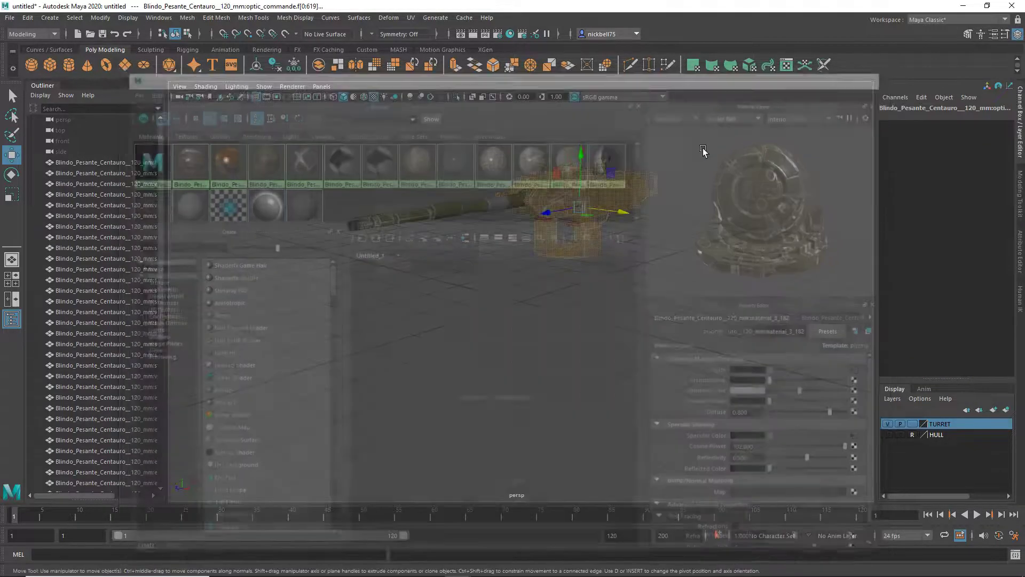
Add the selected turret parts to the TURRET layer, set it to reference display type, and hide it
{"action": "left_click_drag", "start_coordinate": [608, 211], "coordinate": [774, 283], "text": "alt"}
{"action": "right_click", "coordinate": [932, 426]}
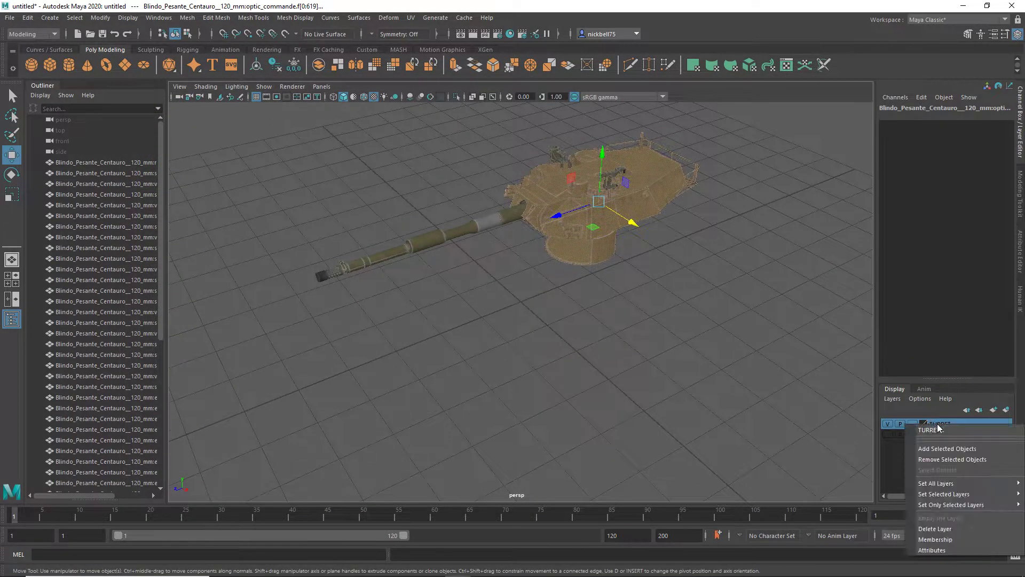
{"action": "left_click", "coordinate": [949, 451]}
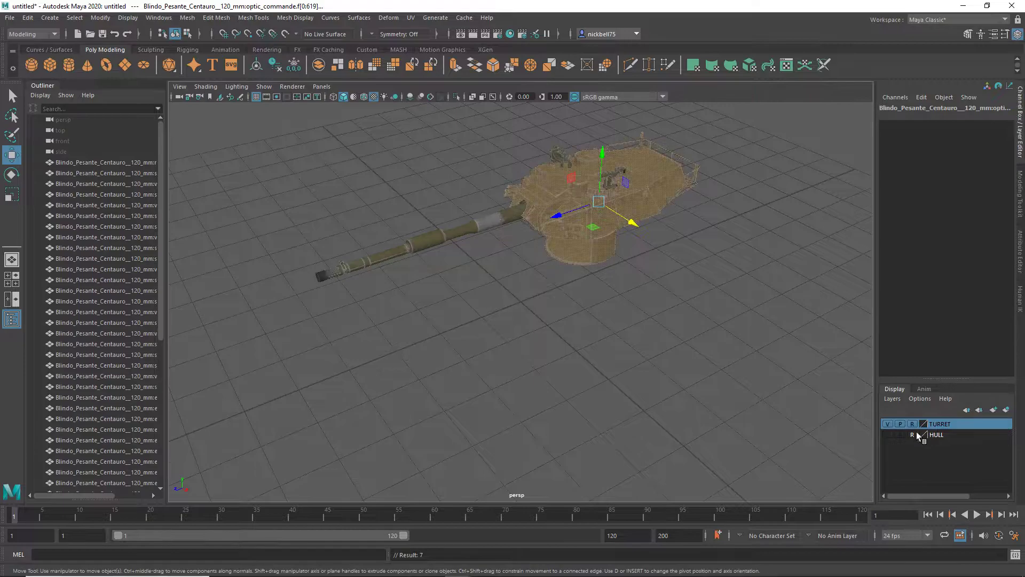
{"action": "left_click", "coordinate": [889, 424]}
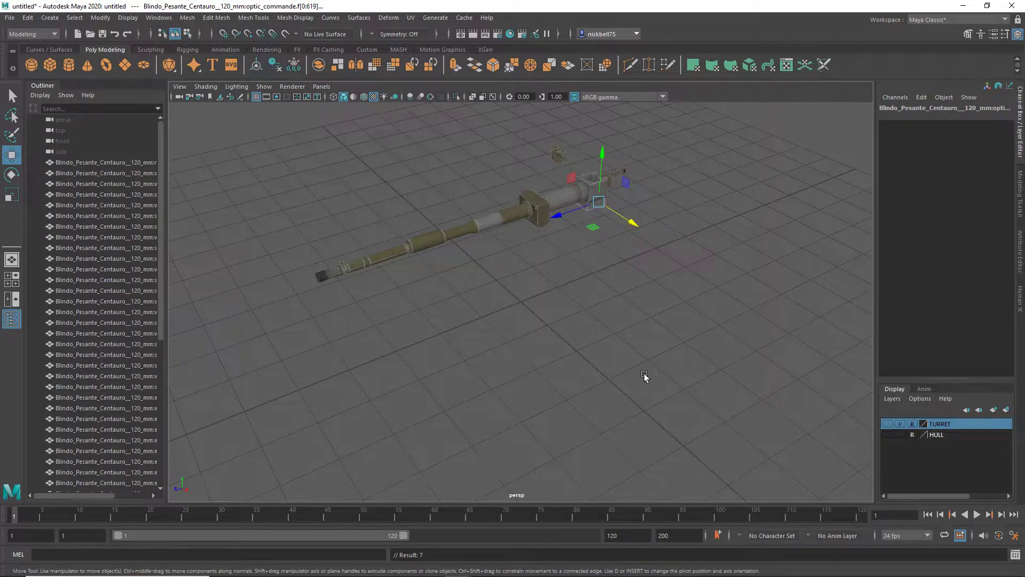
Clear the selection, select the small leftover machine-gun parts floating above the main gun, and delete them
{"action": "left_click", "coordinate": [644, 373]}
{"action": "left_click_drag", "start_coordinate": [605, 280], "coordinate": [646, 196], "text": "alt"}
{"action": "left_click", "coordinate": [646, 196]}
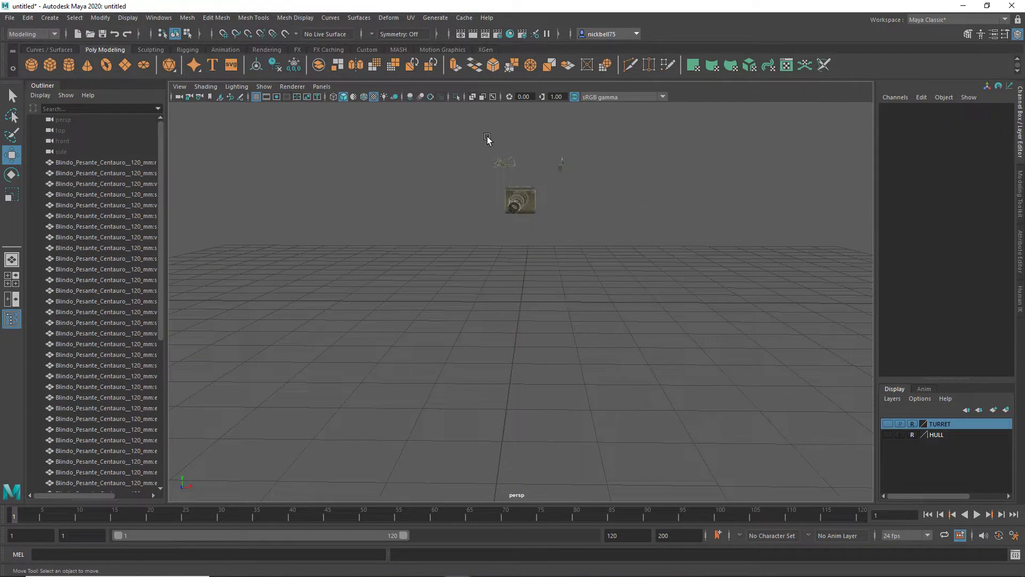
{"action": "left_click_drag", "start_coordinate": [457, 124], "coordinate": [631, 185]}
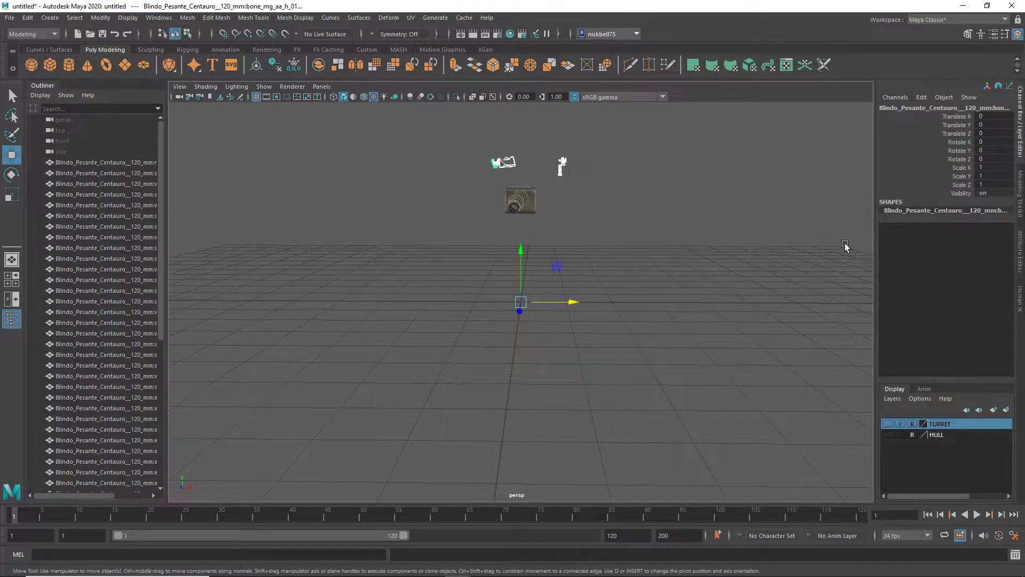
{"action": "key", "text": "Delete"}
In Hypershade, check which parts use material_5_182 by selecting the objects with that material
{"action": "left_click_drag", "start_coordinate": [745, 249], "coordinate": [668, 256], "text": "alt"}
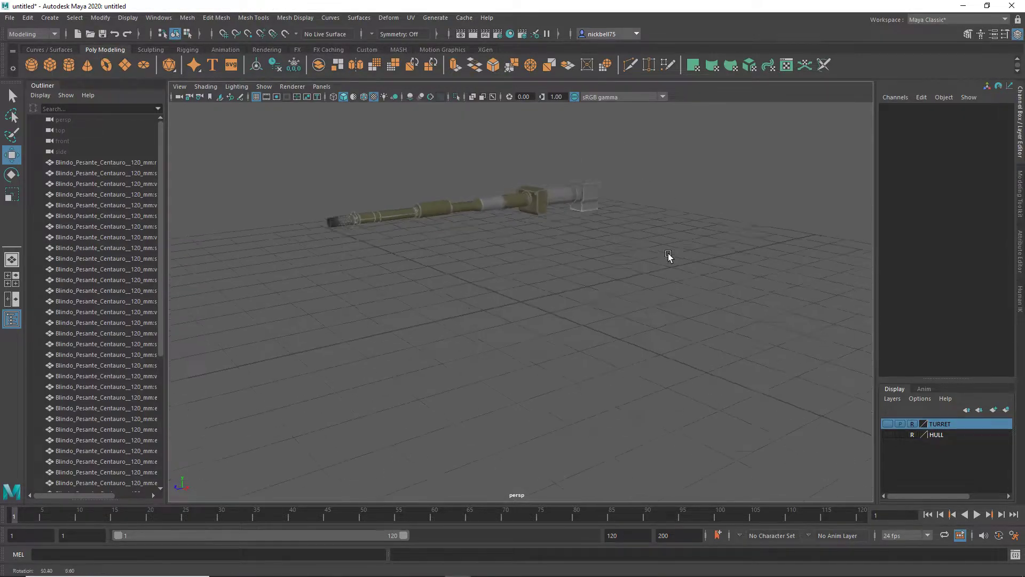
{"action": "left_click", "coordinate": [510, 34]}
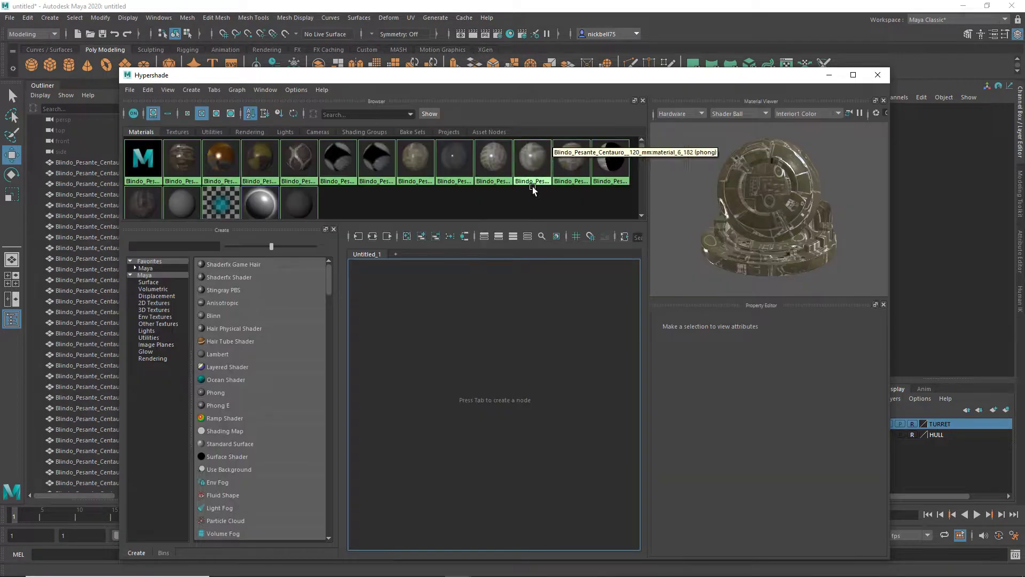
{"action": "left_click", "coordinate": [572, 160]}
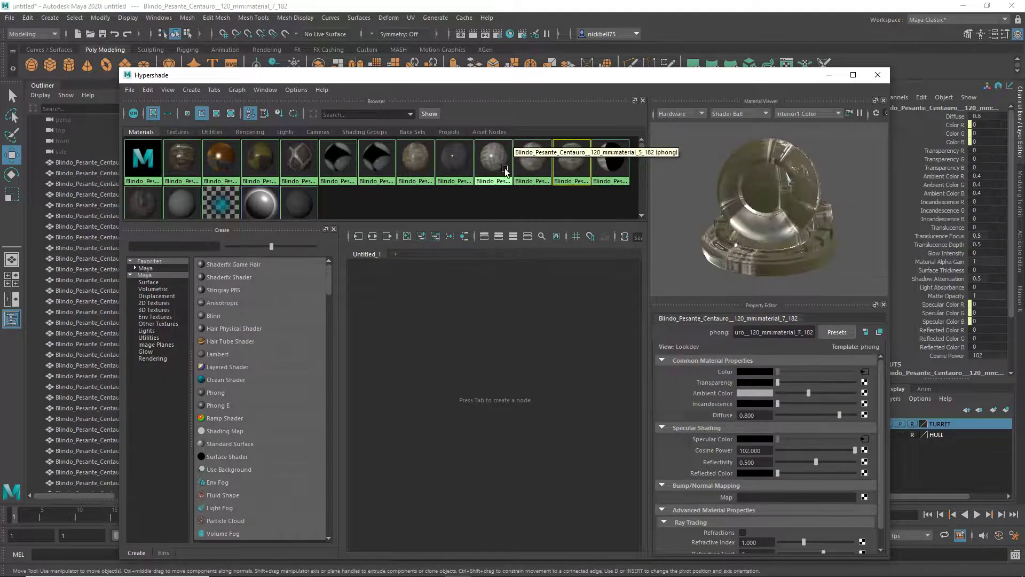
{"action": "left_click", "coordinate": [489, 171]}
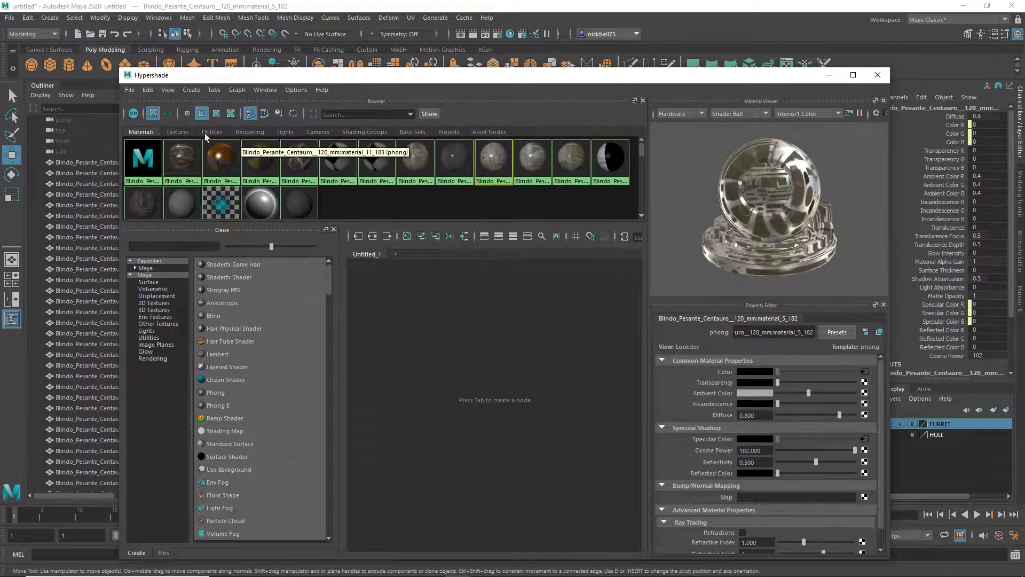
{"action": "left_click", "coordinate": [148, 89]}
{"action": "left_click", "coordinate": [197, 183]}
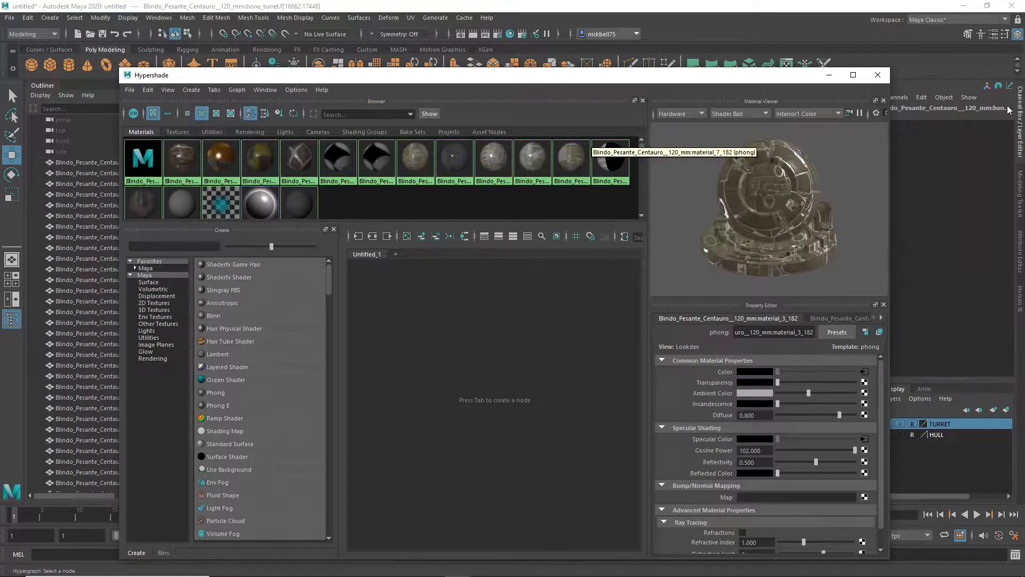
{"action": "left_click", "coordinate": [878, 75]}
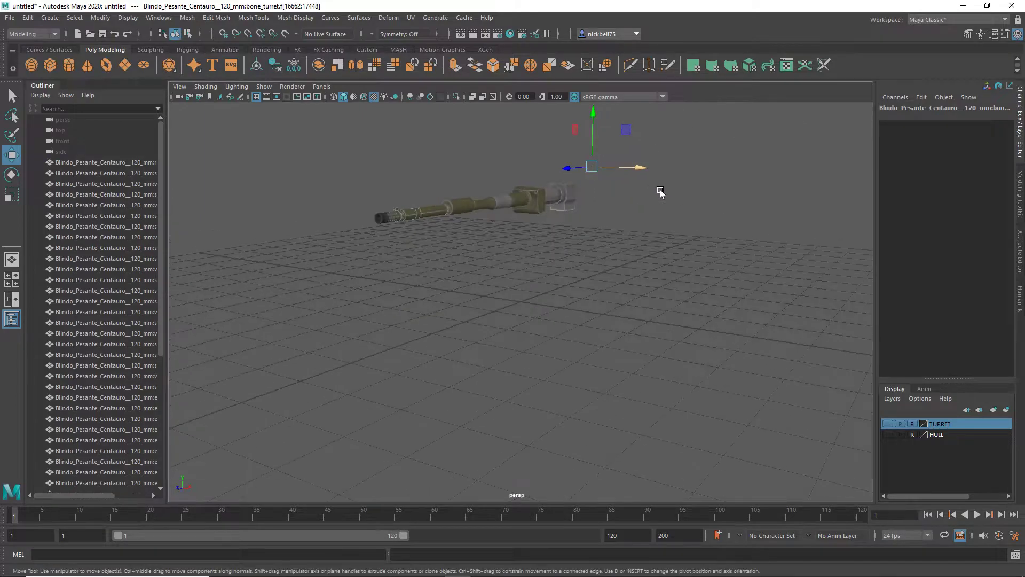
In Hypershade, check which parts use material_6_182 by selecting the objects with that material
{"action": "left_click", "coordinate": [510, 34]}
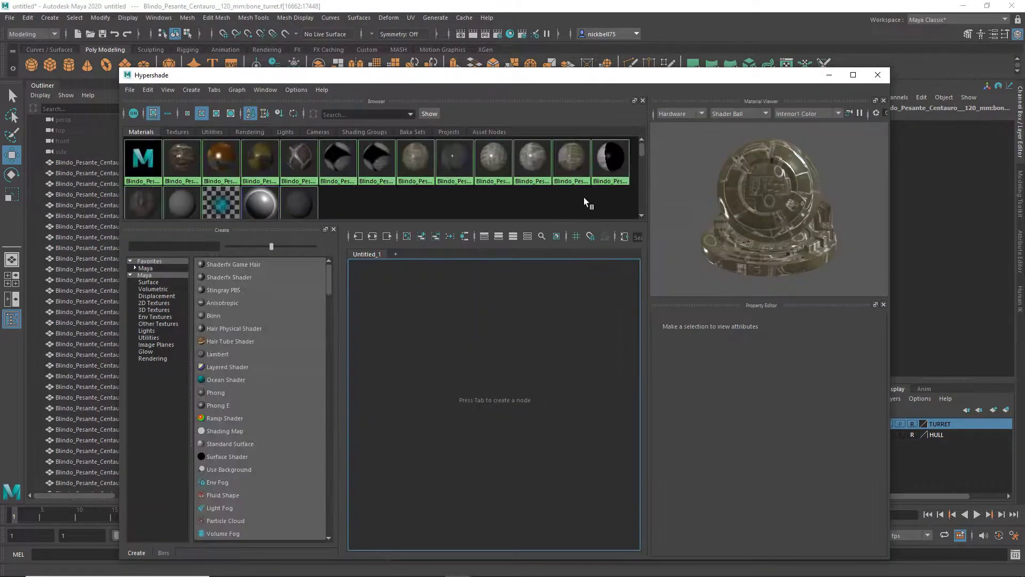
{"action": "left_click", "coordinate": [147, 89]}
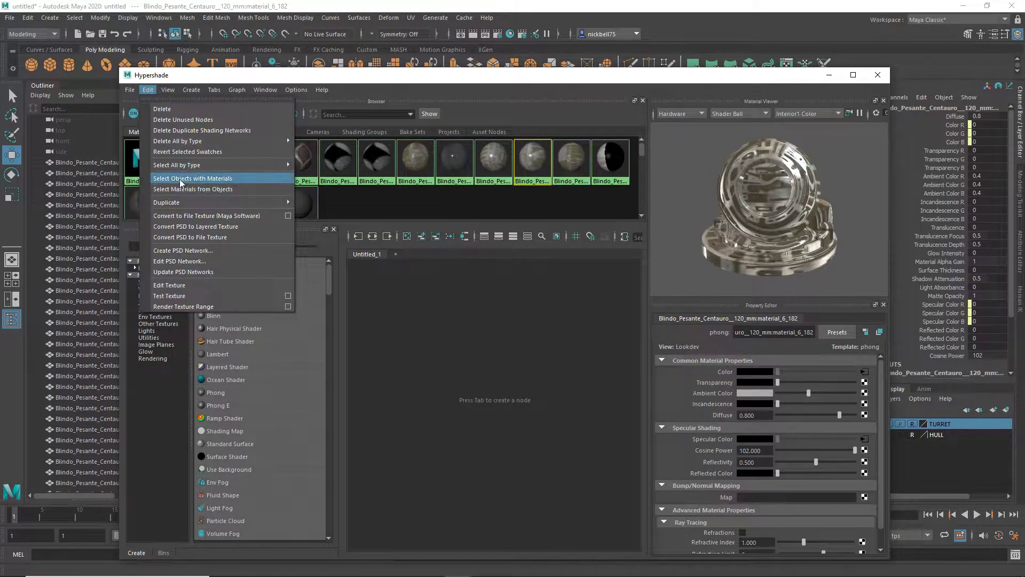
{"action": "left_click", "coordinate": [182, 178]}
{"action": "left_click", "coordinate": [877, 75]}
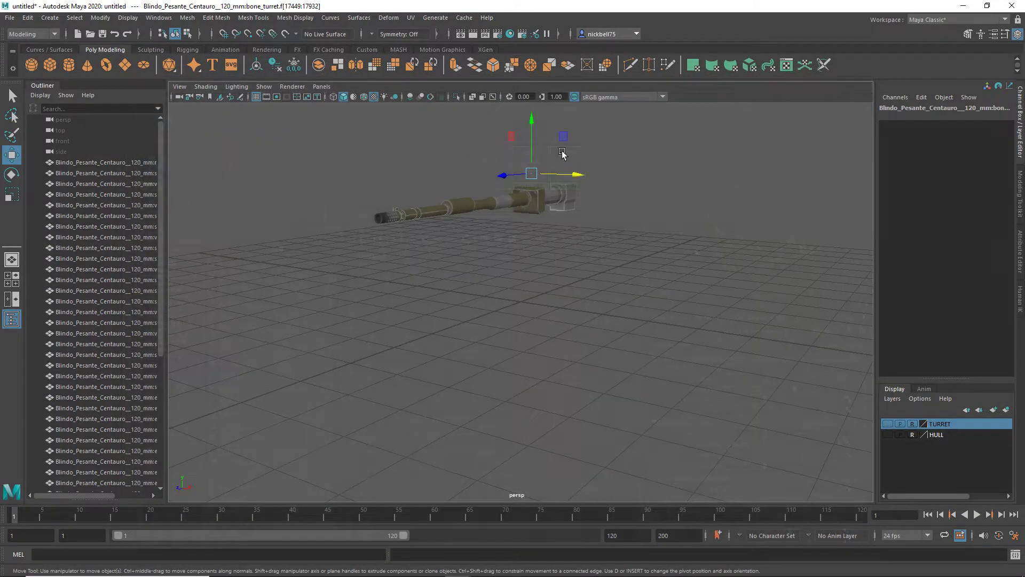
In Hypershade, select the gun parts that use material_7_182
{"action": "left_click", "coordinate": [510, 33]}
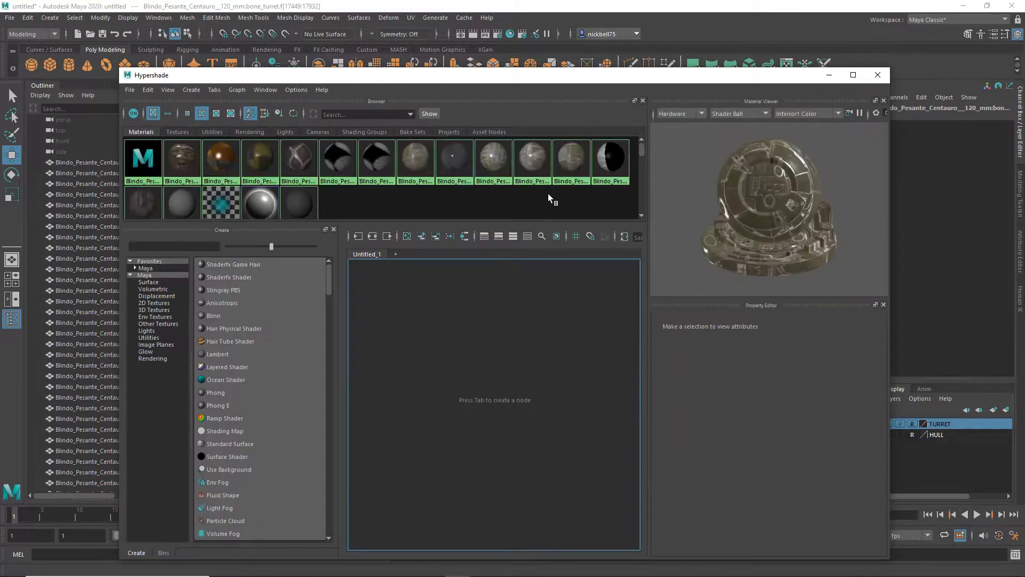
{"action": "left_click", "coordinate": [572, 159]}
{"action": "left_click", "coordinate": [147, 90]}
{"action": "left_click", "coordinate": [202, 185]}
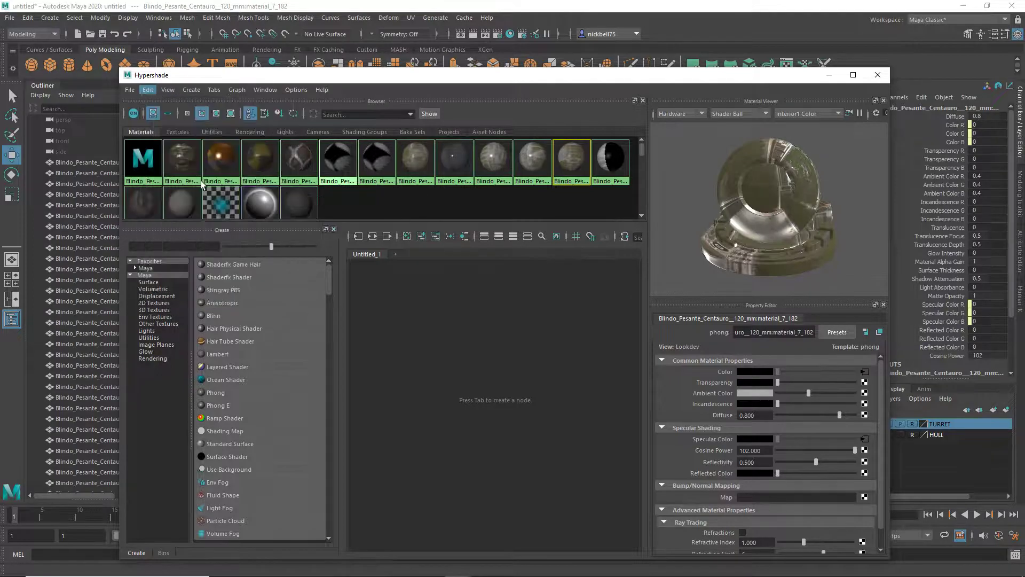
{"action": "left_click", "coordinate": [876, 75]}
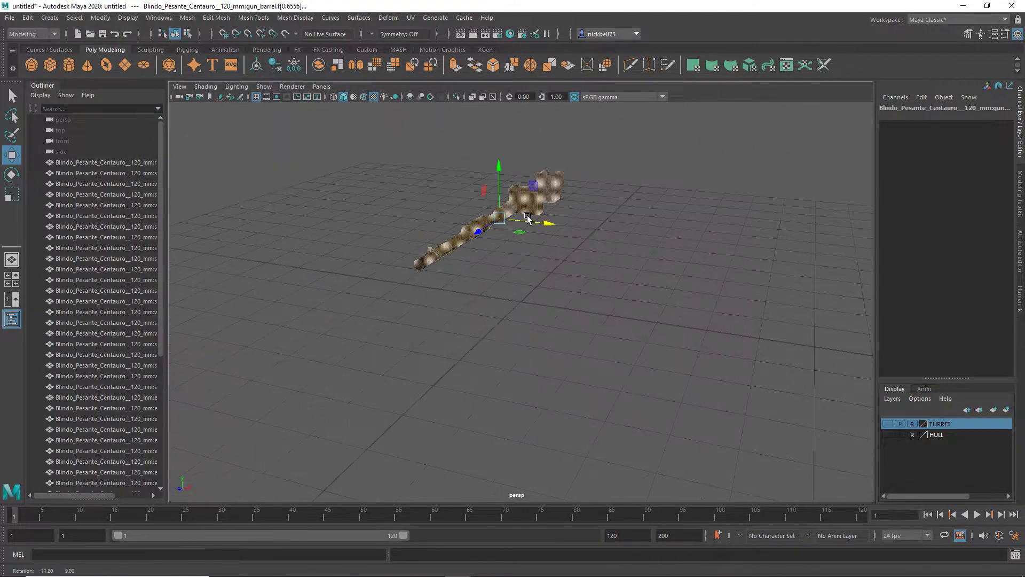
Create a new display layer and name it GUN
{"action": "left_click", "coordinate": [997, 414]}
{"action": "double_click", "coordinate": [956, 425]}
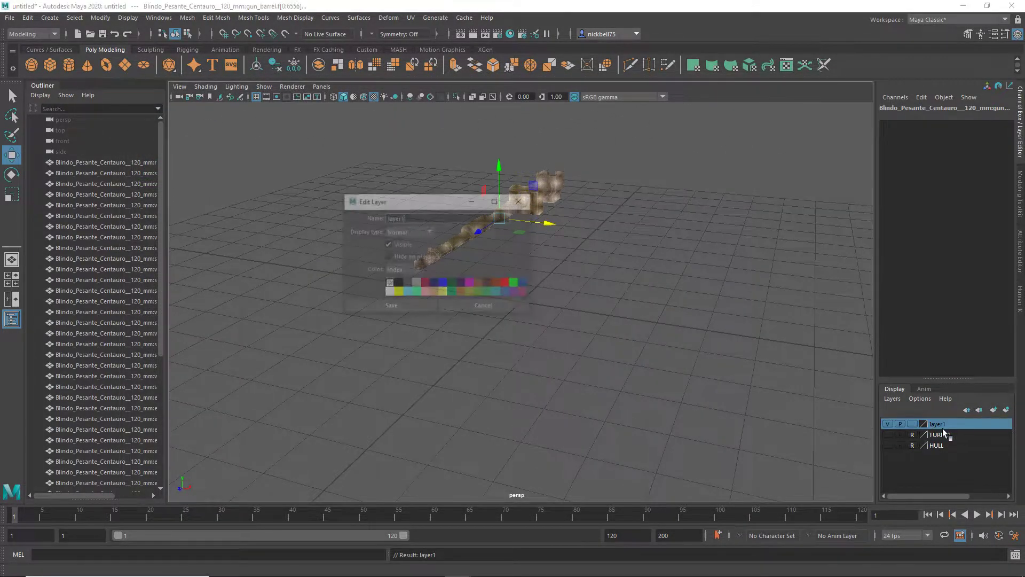
{"action": "type", "text": "GUN"}
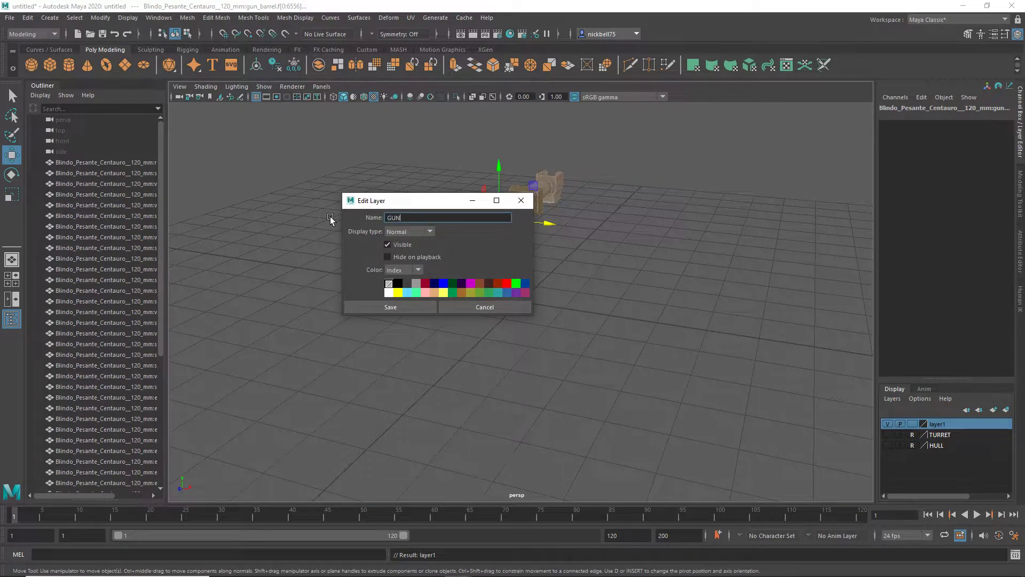
{"action": "left_click", "coordinate": [386, 311]}
Add the selected gun parts to the GUN layer, set it to reference and hide it, and clear the selection
{"action": "right_click", "coordinate": [939, 428]}
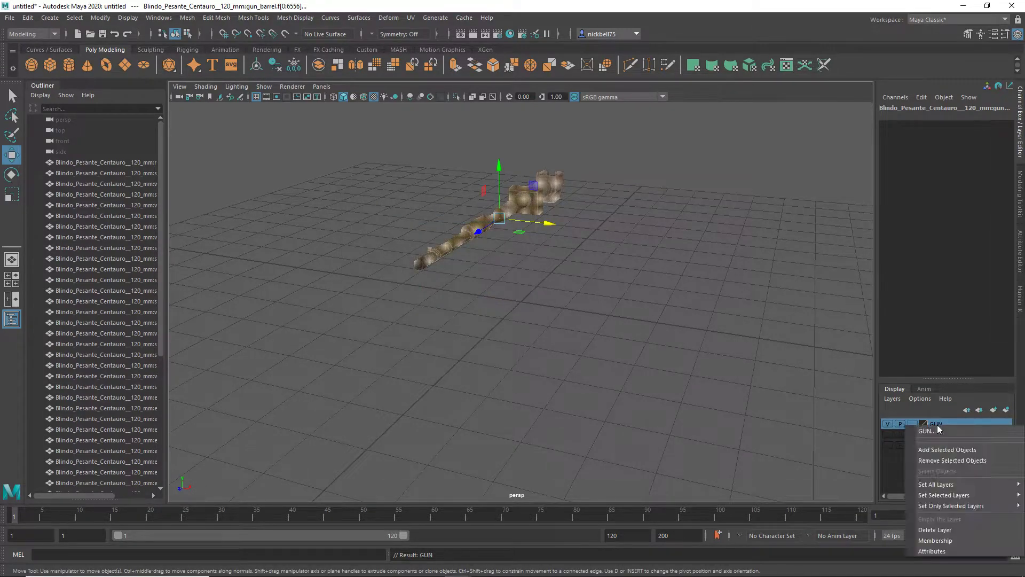
{"action": "left_click", "coordinate": [960, 460]}
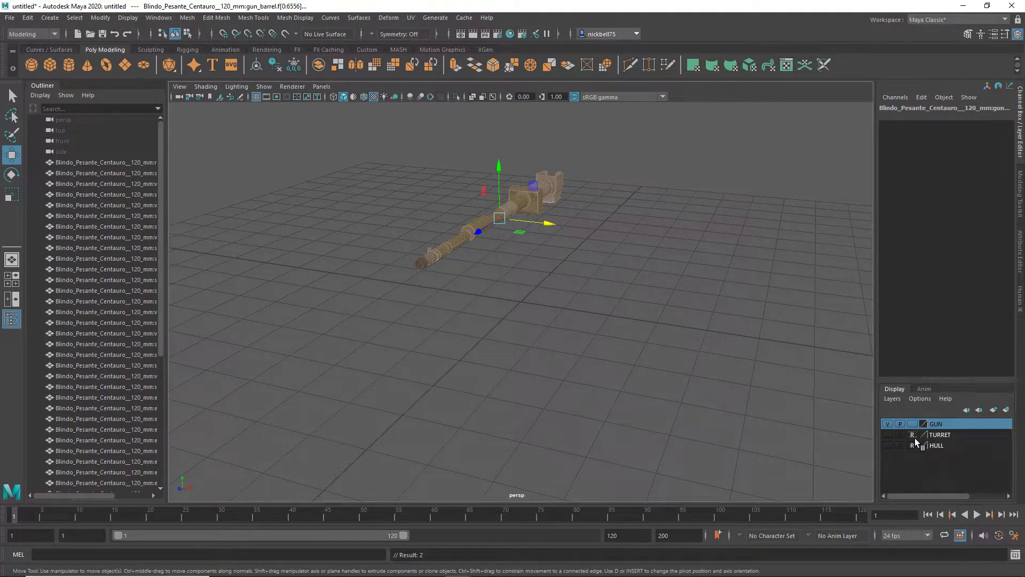
{"action": "left_click", "coordinate": [889, 424]}
{"action": "left_click", "coordinate": [692, 378]}
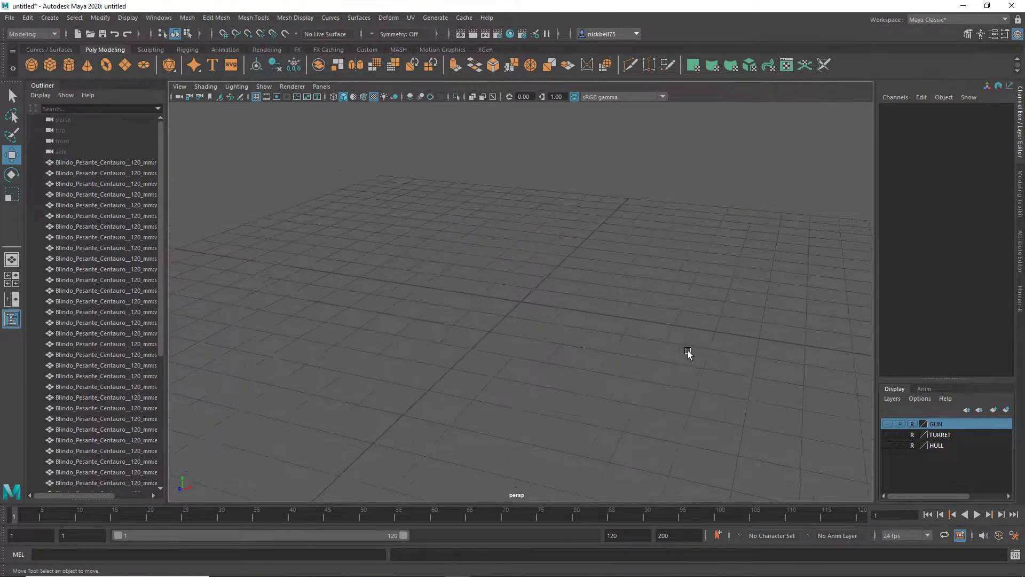
Show the GUN layer again and return it to normal display type so its parts are selectable
{"action": "left_click_drag", "start_coordinate": [688, 353], "coordinate": [845, 404], "text": "alt"}
{"action": "left_click", "coordinate": [888, 424]}
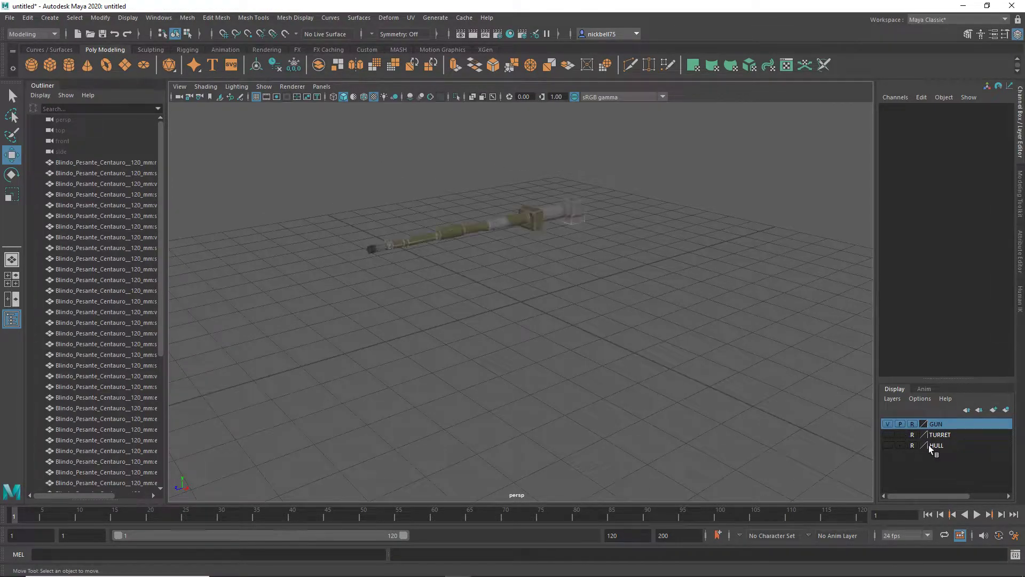
{"action": "left_click_drag", "start_coordinate": [791, 422], "coordinate": [694, 399], "text": "alt"}
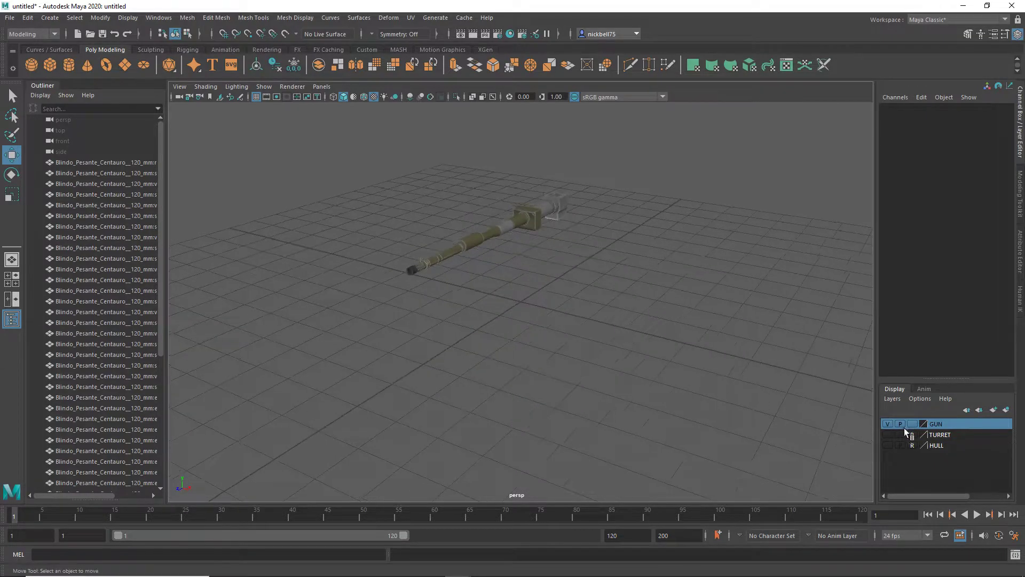
{"action": "left_click_drag", "start_coordinate": [874, 387], "coordinate": [469, 271], "text": "alt"}
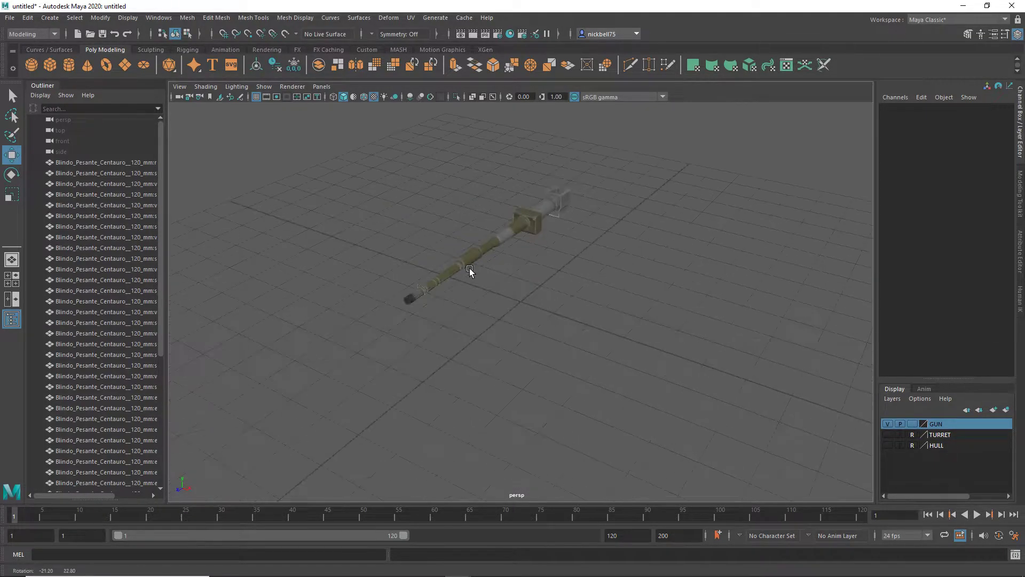
{"action": "scroll", "coordinate": [465, 284], "scroll_direction": "down", "scroll_amount": 2}
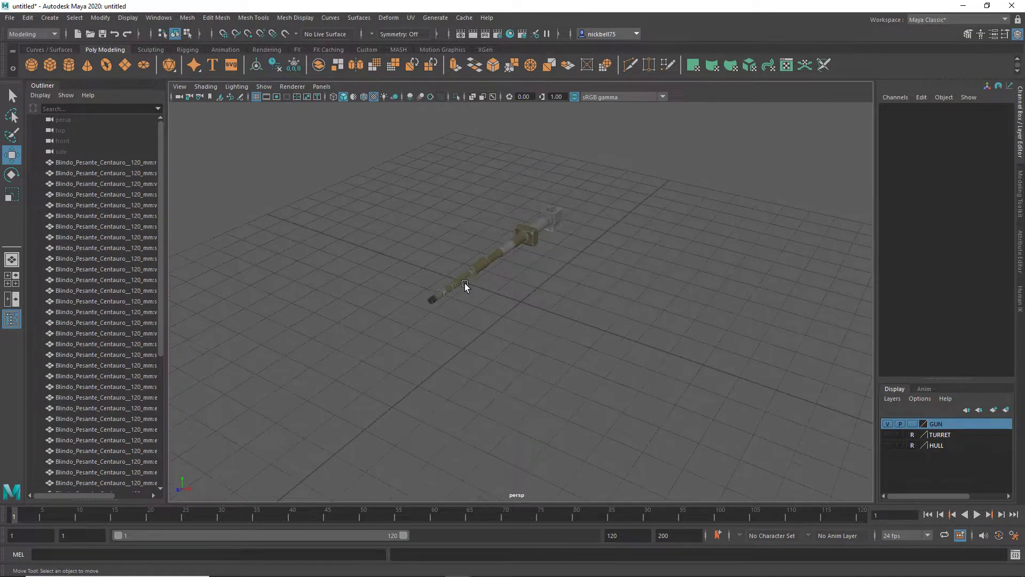
Examine the gun's material, material_7_182, in Hypershade
{"action": "left_click", "coordinate": [516, 37]}
{"action": "left_click", "coordinate": [576, 171]}
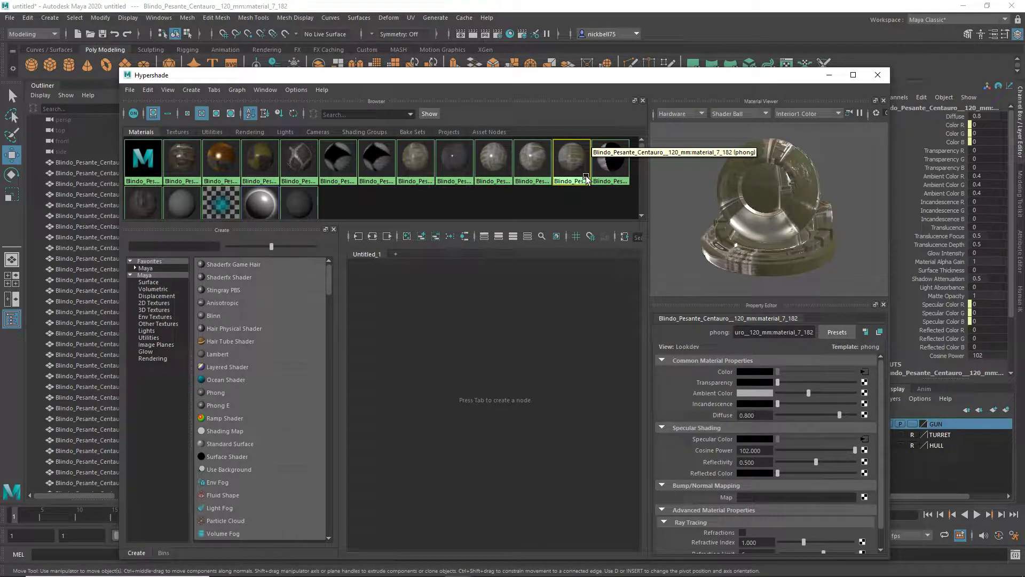
{"action": "left_click", "coordinate": [878, 75]}
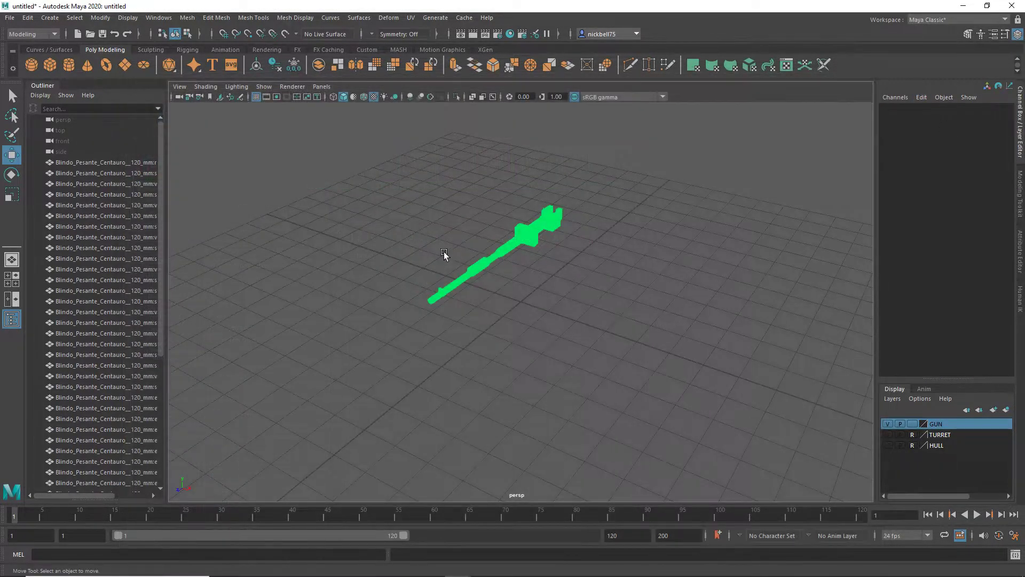
Select all the gun parts and assign them a new Lambert material, then return to the channel and layer display
{"action": "scroll", "coordinate": [499, 254], "scroll_direction": "up", "scroll_amount": 5}
{"action": "left_click_drag", "start_coordinate": [498, 255], "coordinate": [504, 256], "text": "alt"}
{"action": "scroll", "coordinate": [504, 253], "scroll_direction": "down", "scroll_amount": 4}
{"action": "left_click_drag", "start_coordinate": [340, 144], "coordinate": [610, 304]}
{"action": "right_click", "coordinate": [604, 243]}
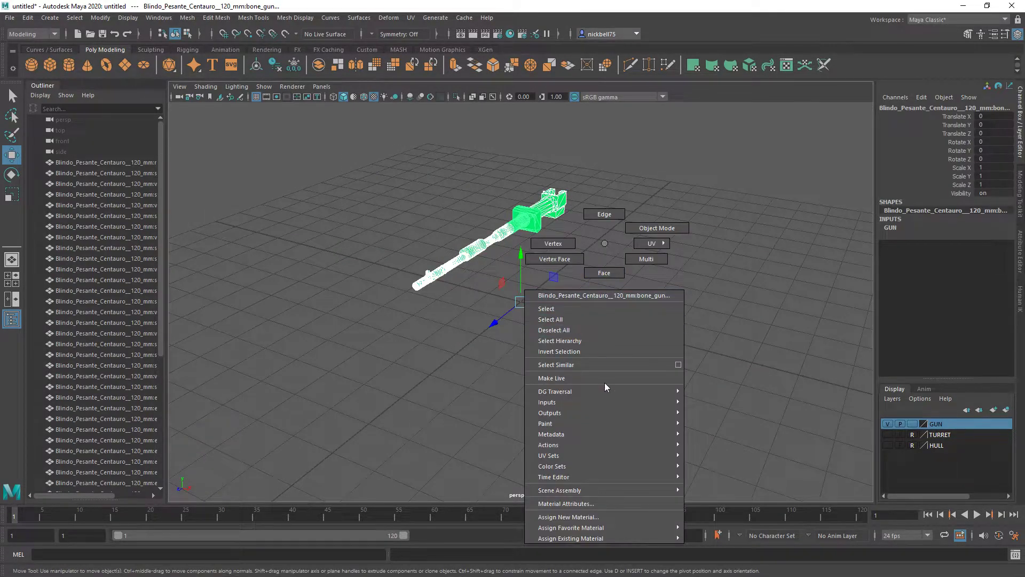
{"action": "mouse_move", "coordinate": [618, 526]}
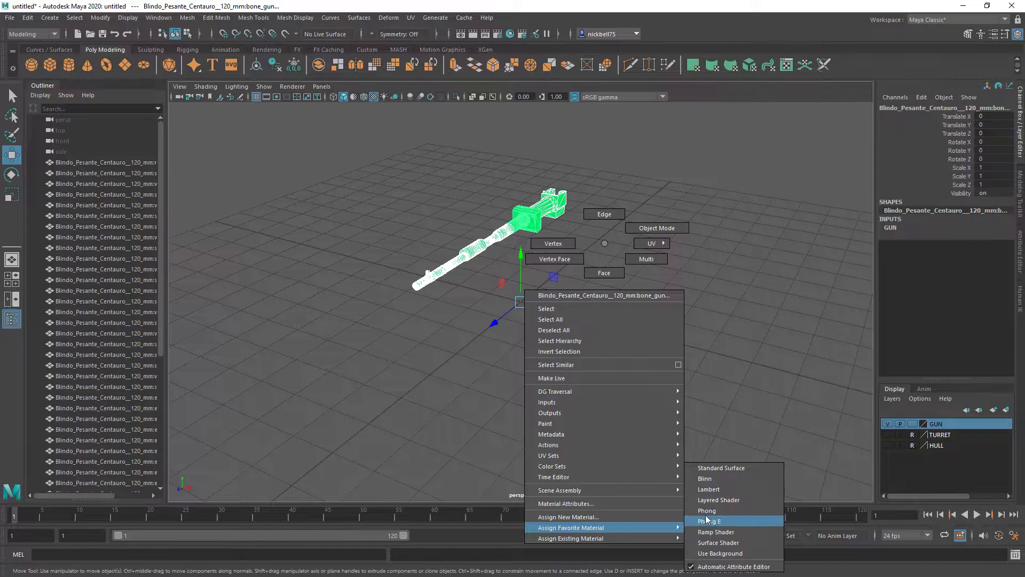
{"action": "left_click", "coordinate": [708, 489]}
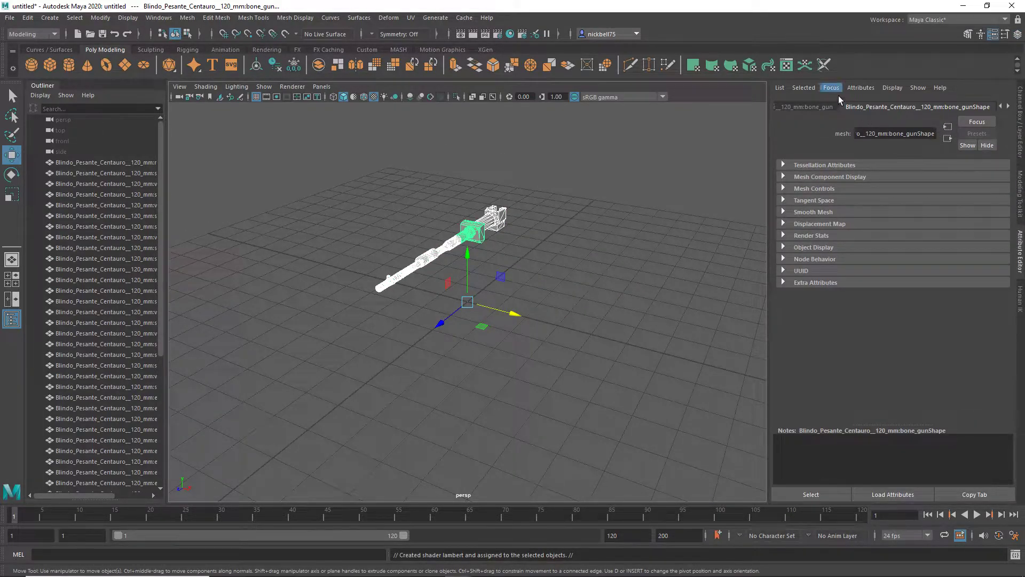
{"action": "key", "text": "ctrl+a"}
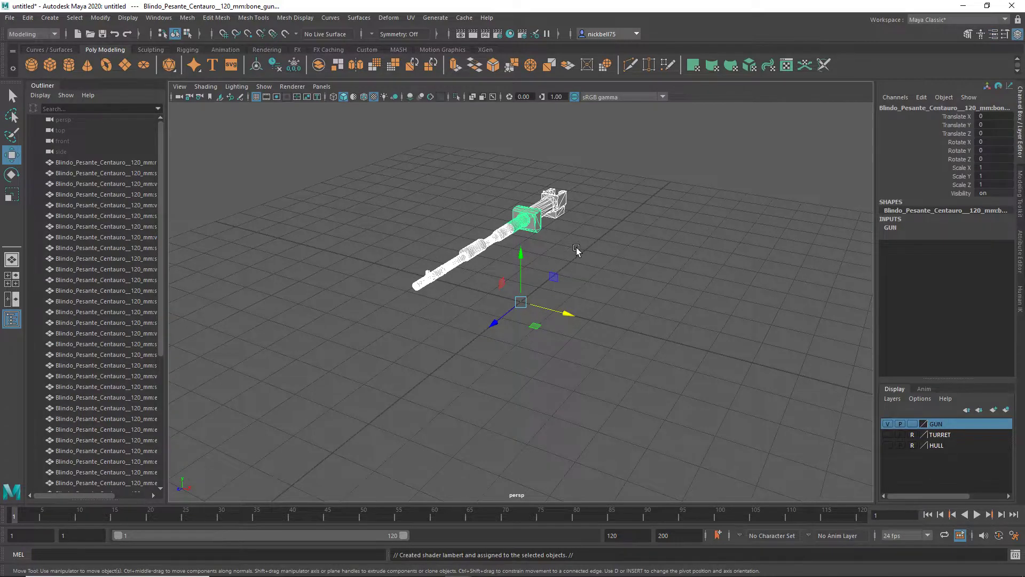
Open the UV Editor for the selected gun parts and frame their UV layout
{"action": "left_click", "coordinate": [412, 19]}
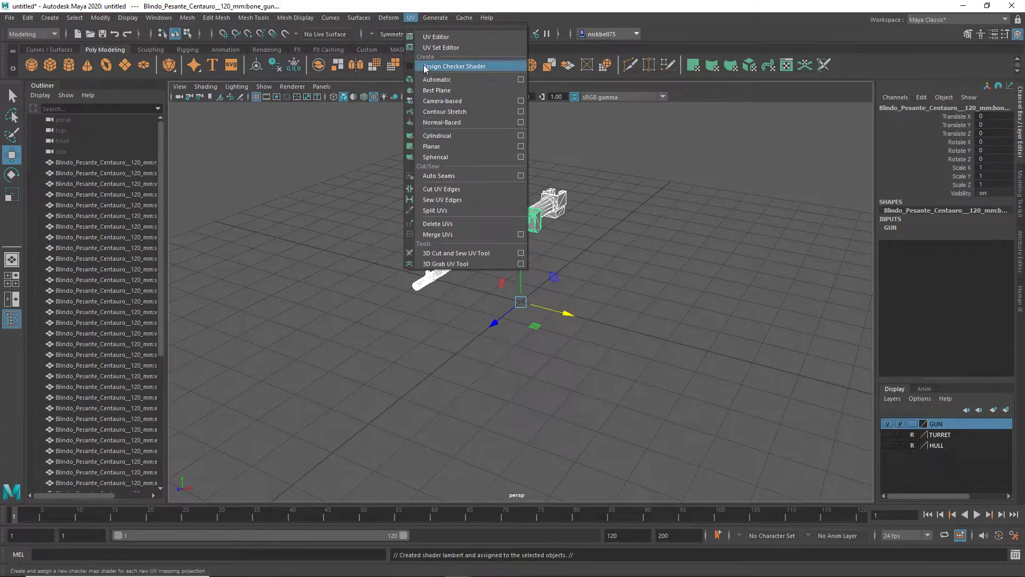
{"action": "left_click", "coordinate": [432, 38]}
{"action": "scroll", "coordinate": [422, 291], "scroll_direction": "down", "scroll_amount": 6}
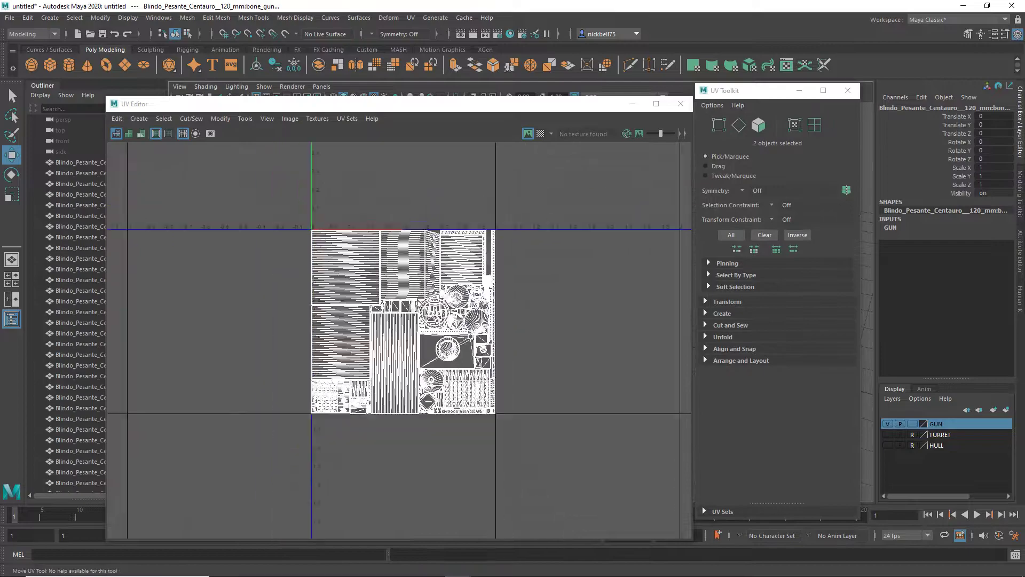
{"action": "scroll", "coordinate": [418, 327], "scroll_direction": "up", "scroll_amount": 4}
{"action": "scroll", "coordinate": [417, 327], "scroll_direction": "up", "scroll_amount": 2}
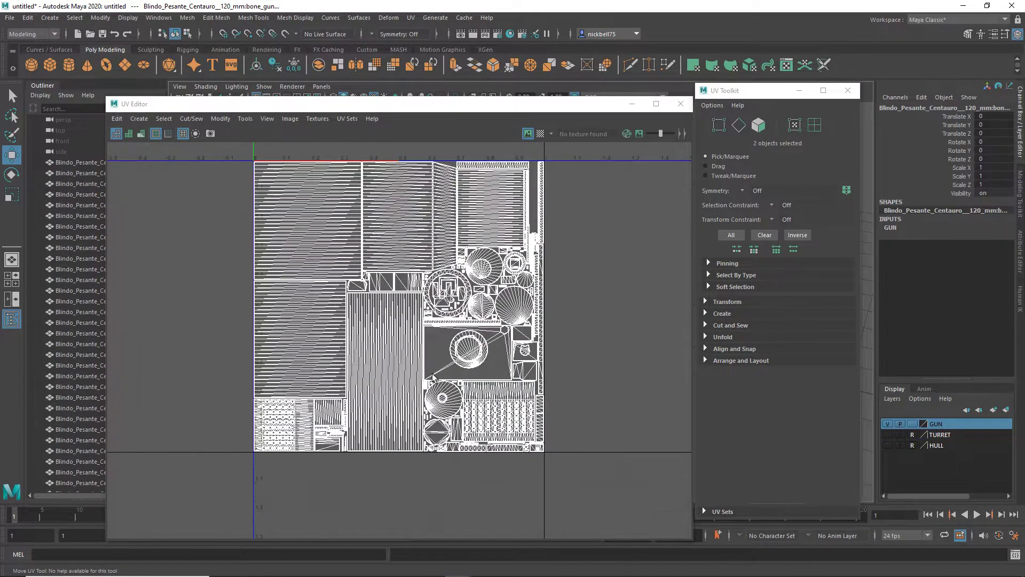
Examine where the gun's UV layout sits relative to the 0–1 UV tile and the neighbouring tiles
{"action": "scroll", "coordinate": [409, 342], "scroll_direction": "down", "scroll_amount": 4}
{"action": "scroll", "coordinate": [395, 355], "scroll_direction": "up", "scroll_amount": 4}
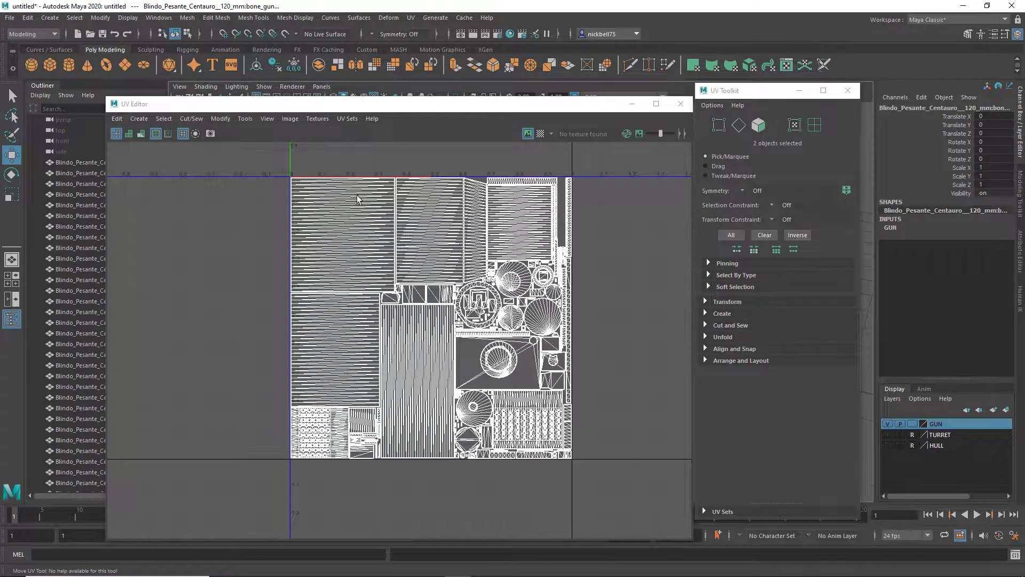
{"action": "scroll", "coordinate": [419, 267], "scroll_direction": "down", "scroll_amount": 4}
{"action": "scroll", "coordinate": [398, 267], "scroll_direction": "up", "scroll_amount": 3}
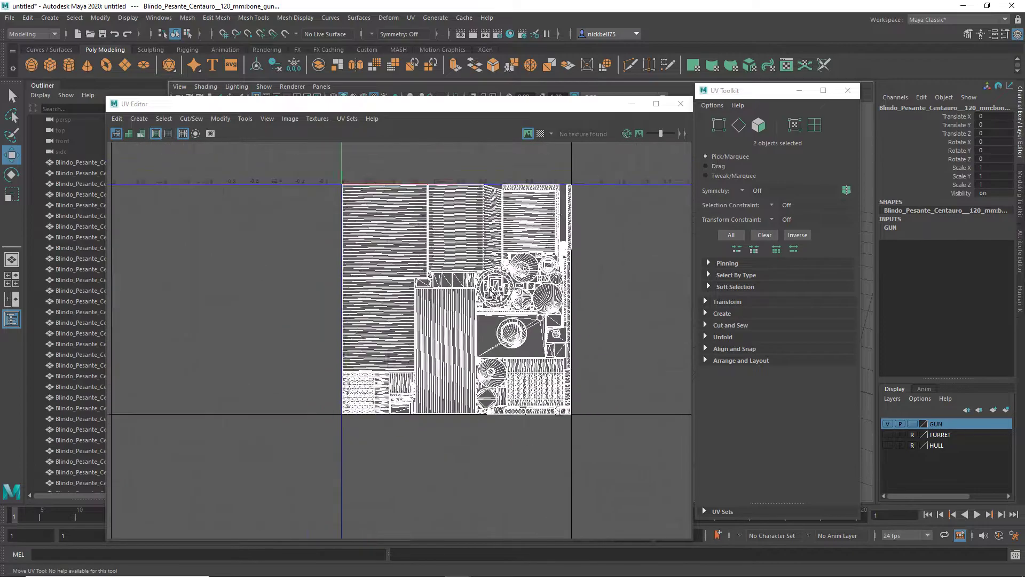
{"action": "scroll", "coordinate": [492, 291], "scroll_direction": "down", "scroll_amount": 4}
{"action": "scroll", "coordinate": [483, 240], "scroll_direction": "up", "scroll_amount": 3}
{"action": "scroll", "coordinate": [486, 192], "scroll_direction": "down", "scroll_amount": 2}
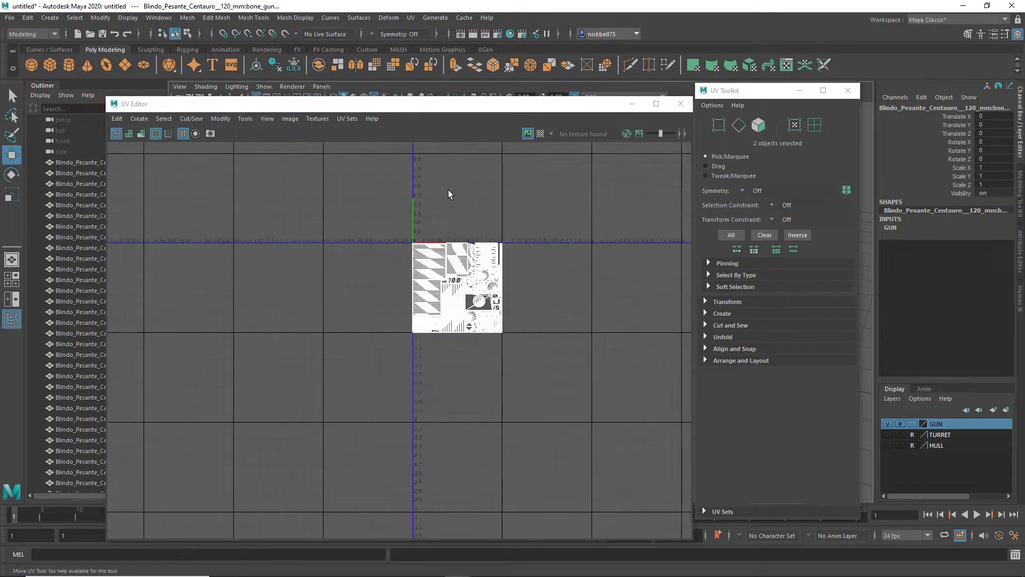
{"action": "scroll", "coordinate": [427, 182], "scroll_direction": "up", "scroll_amount": 3}
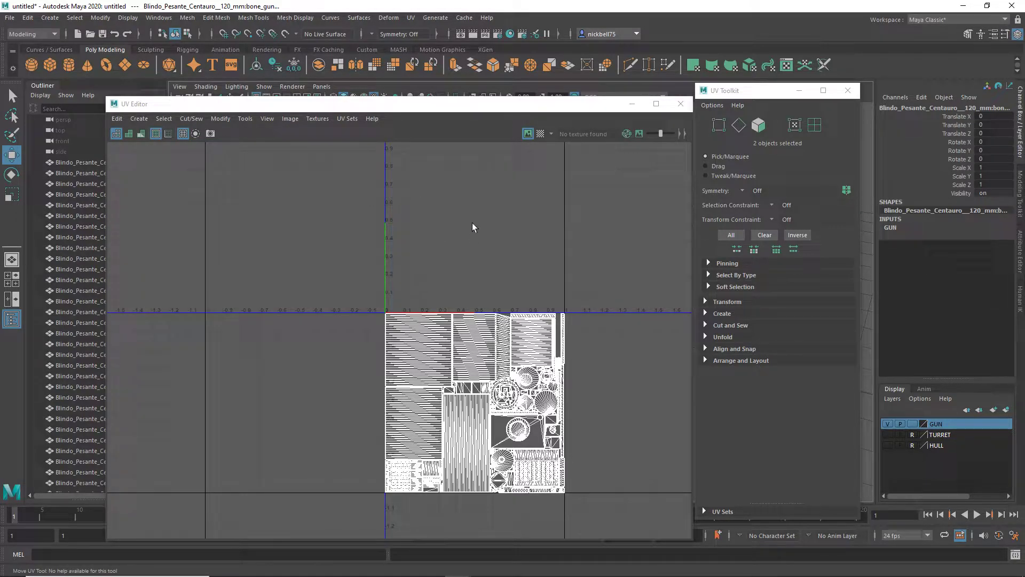
{"action": "scroll", "coordinate": [513, 235], "scroll_direction": "down", "scroll_amount": 3}
{"action": "scroll", "coordinate": [517, 220], "scroll_direction": "up", "scroll_amount": 5}
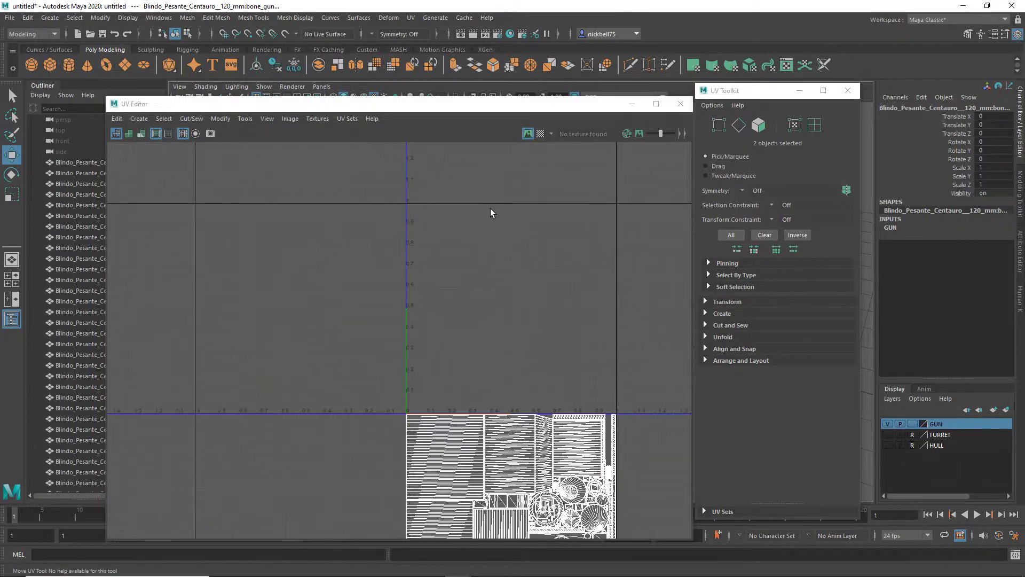
{"action": "scroll", "coordinate": [529, 288], "scroll_direction": "down", "scroll_amount": 3}
{"action": "scroll", "coordinate": [550, 363], "scroll_direction": "up", "scroll_amount": 3}
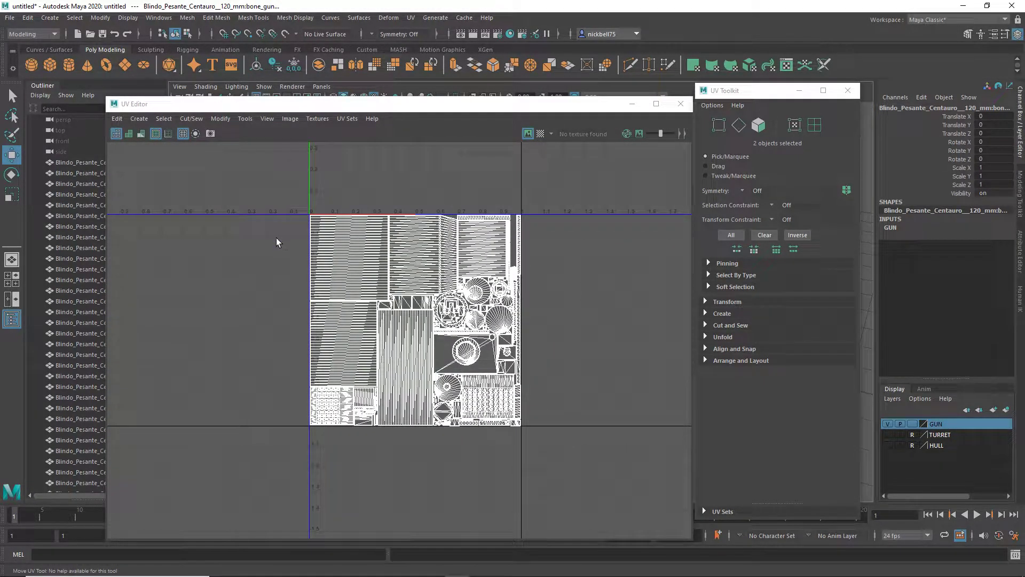
Select all of the gun's UV shells and move them up by 1.0000 in V into the 0–1 tile
{"action": "right_click_drag", "start_coordinate": [277, 249], "coordinate": [249, 238]}
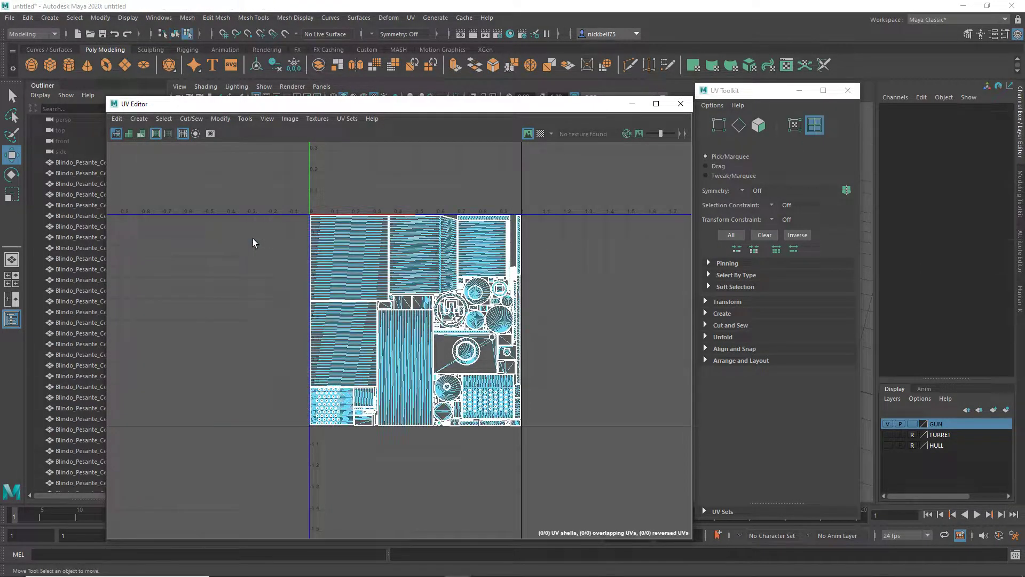
{"action": "left_click_drag", "start_coordinate": [229, 159], "coordinate": [641, 453]}
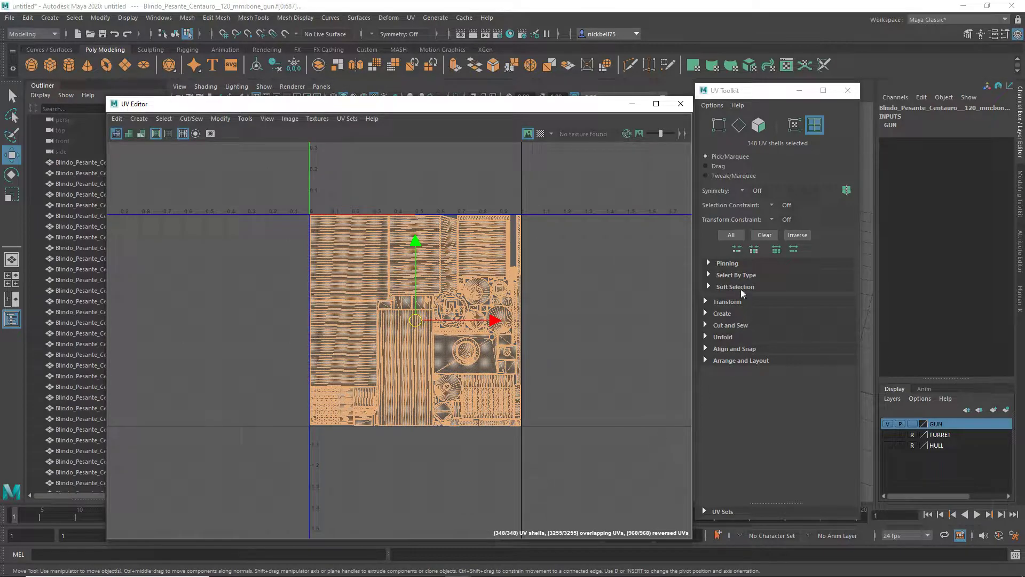
{"action": "left_click", "coordinate": [712, 304]}
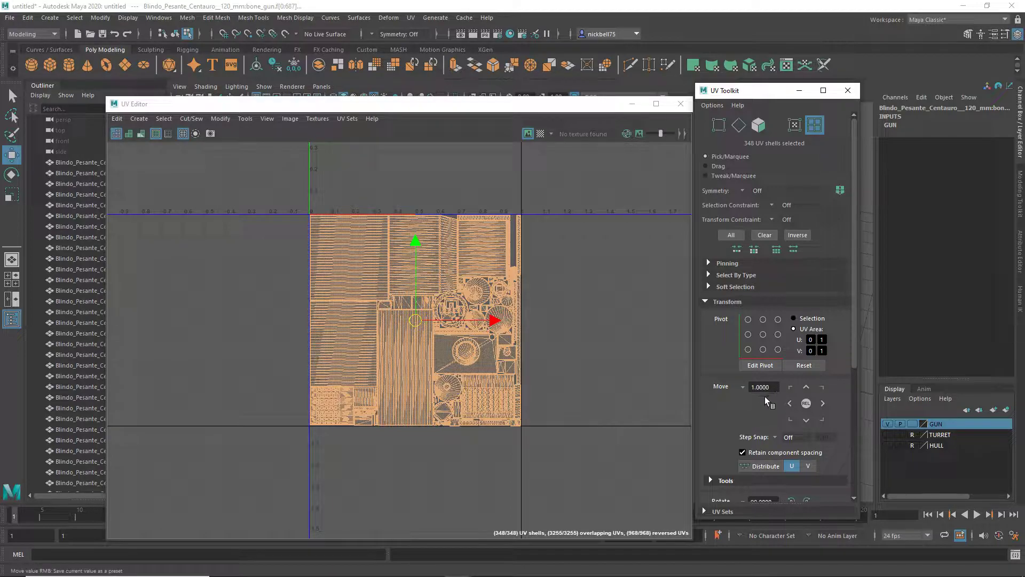
{"action": "key", "text": "ctrl+z"}
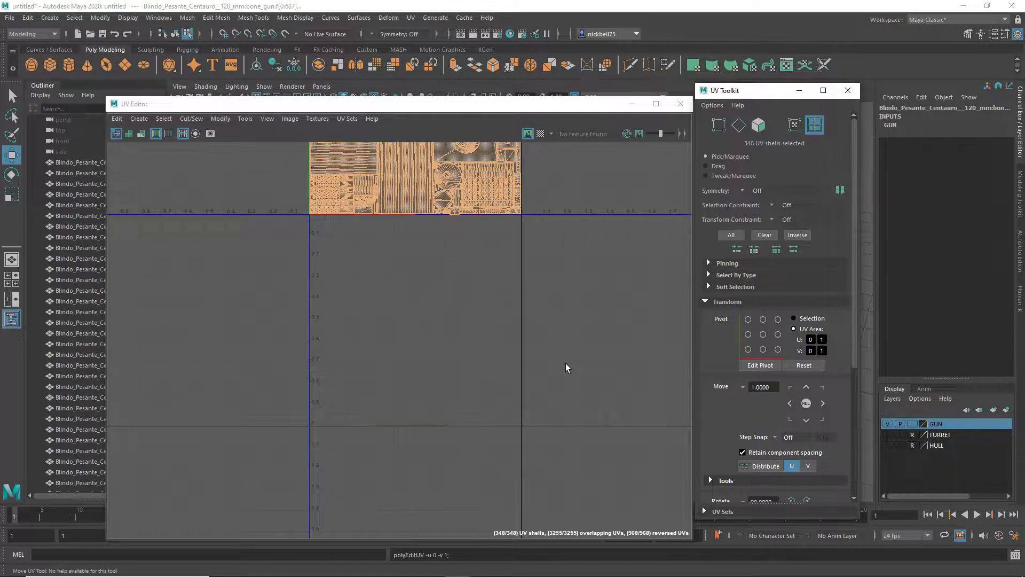
Examine the moved UV layout, especially how closely the shells in its lower-right corner fit the tile borders
{"action": "scroll", "coordinate": [451, 267], "scroll_direction": "down", "scroll_amount": 4}
{"action": "scroll", "coordinate": [422, 208], "scroll_direction": "up", "scroll_amount": 6}
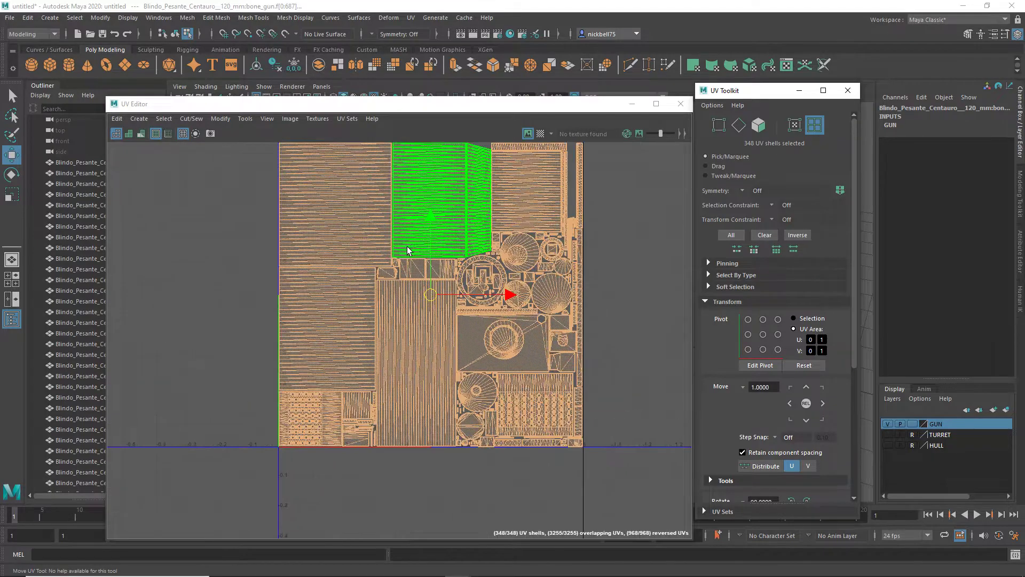
{"action": "scroll", "coordinate": [550, 251], "scroll_direction": "down", "scroll_amount": 2}
{"action": "scroll", "coordinate": [572, 318], "scroll_direction": "up", "scroll_amount": 10}
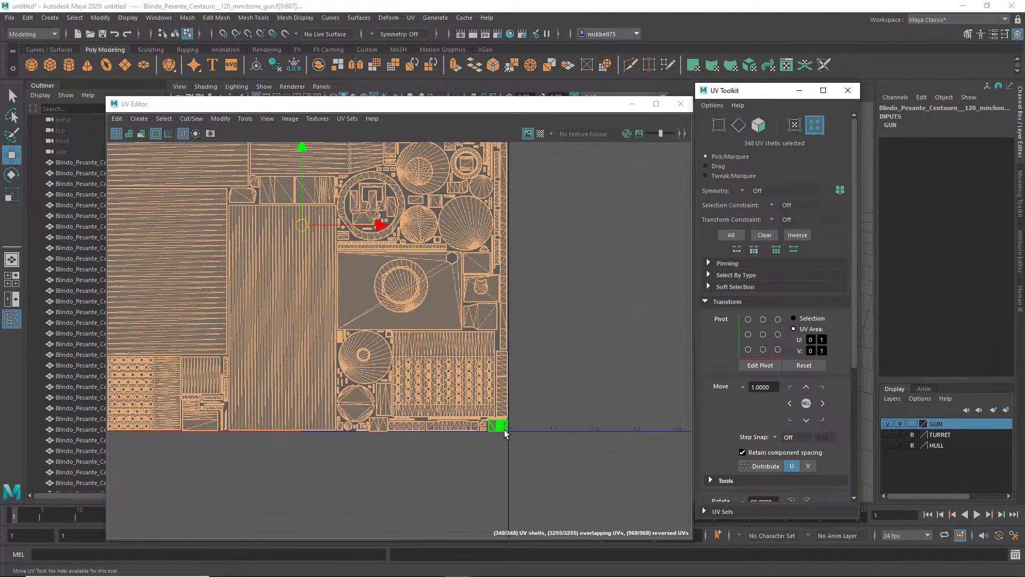
{"action": "scroll", "coordinate": [508, 431], "scroll_direction": "down", "scroll_amount": 5}
{"action": "scroll", "coordinate": [530, 419], "scroll_direction": "up", "scroll_amount": 4}
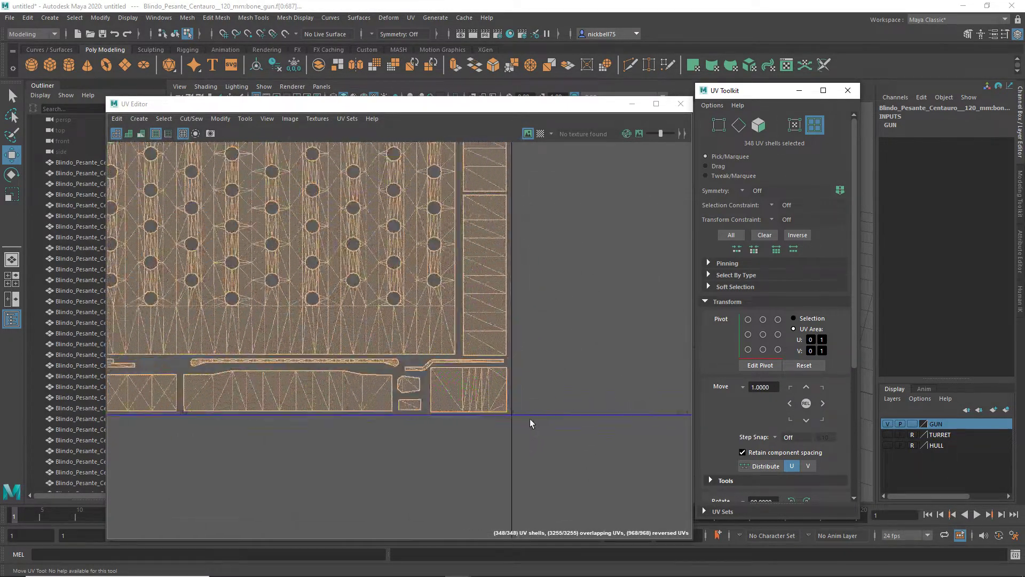
{"action": "scroll", "coordinate": [524, 403], "scroll_direction": "down", "scroll_amount": 3}
{"action": "scroll", "coordinate": [514, 395], "scroll_direction": "up", "scroll_amount": 4}
{"action": "scroll", "coordinate": [481, 320], "scroll_direction": "down", "scroll_amount": 6}
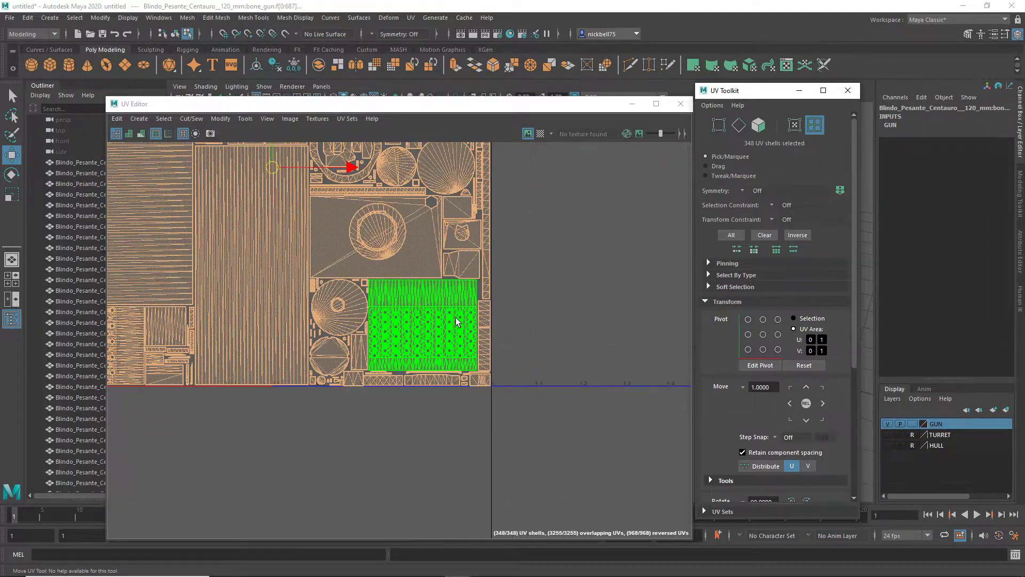
{"action": "scroll", "coordinate": [479, 283], "scroll_direction": "up", "scroll_amount": 2}
{"action": "scroll", "coordinate": [485, 470], "scroll_direction": "up", "scroll_amount": 8}
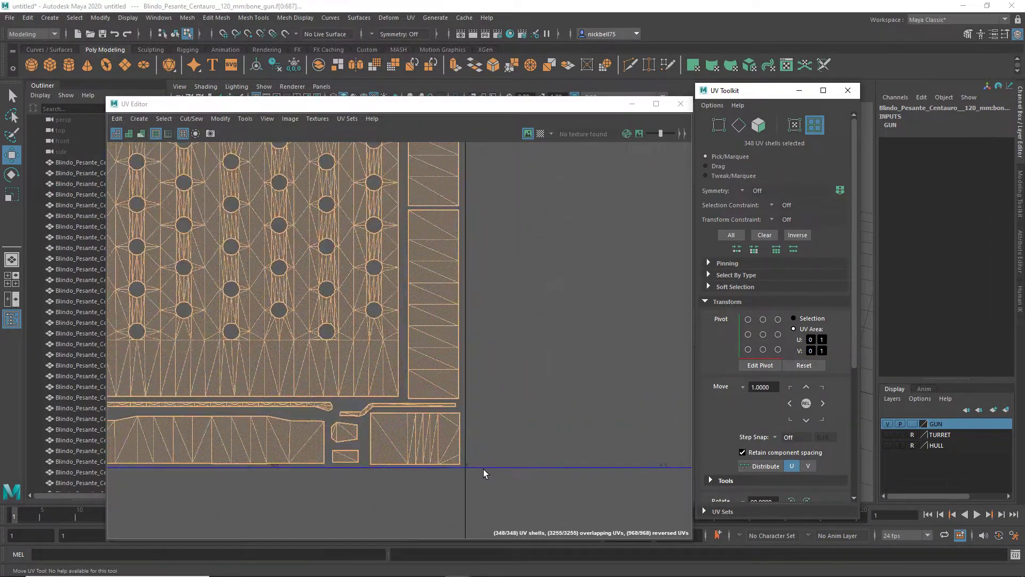
{"action": "scroll", "coordinate": [497, 427], "scroll_direction": "down", "scroll_amount": 1}
Select only the gun barrel shell in the layout's lower-right corner and shift it along U past the tile border
{"action": "left_click", "coordinate": [508, 398]}
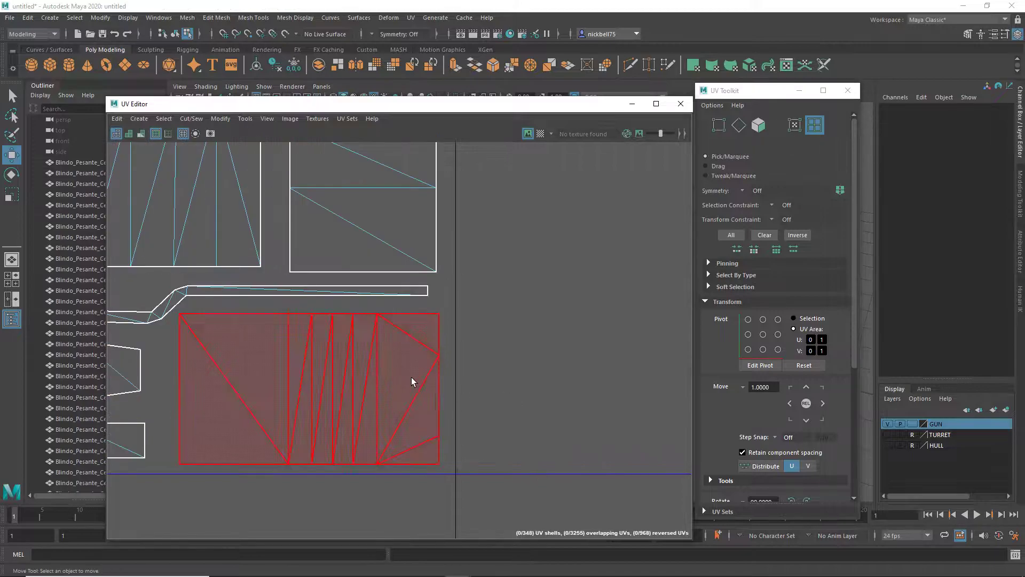
{"action": "left_click", "coordinate": [411, 375]}
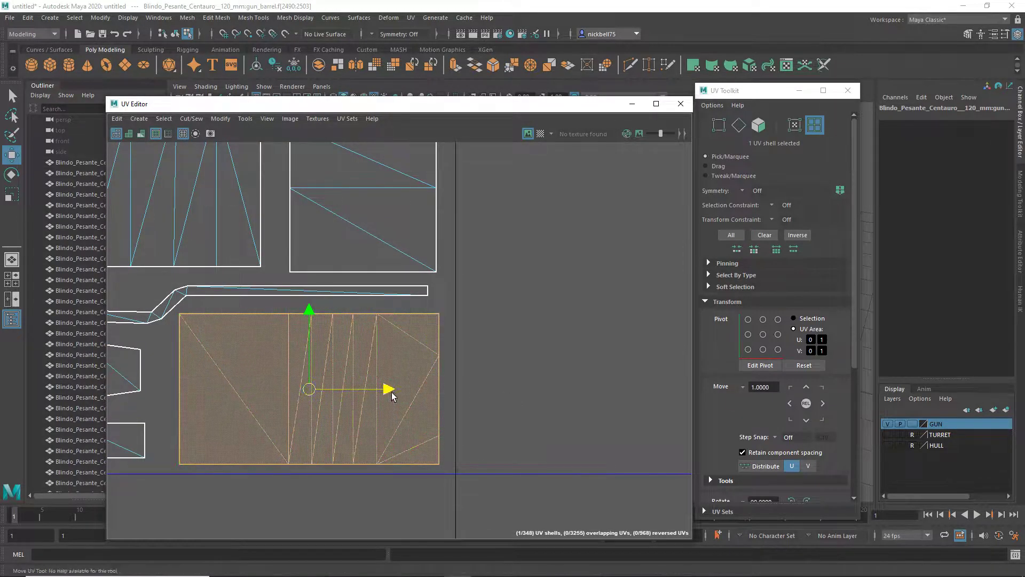
{"action": "left_click_drag", "start_coordinate": [390, 390], "coordinate": [412, 395]}
{"action": "scroll", "coordinate": [460, 491], "scroll_direction": "up", "scroll_amount": 5}
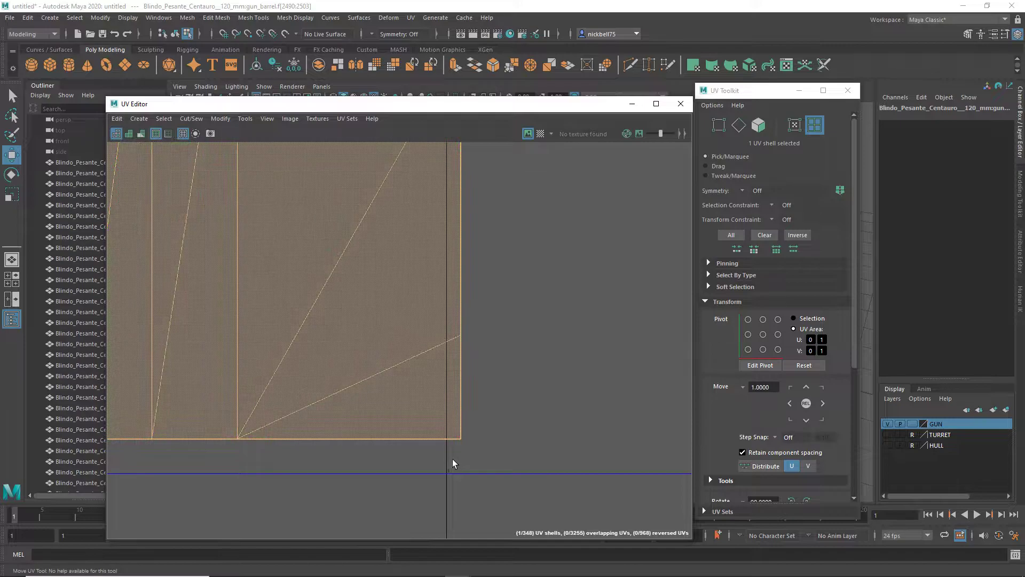
{"action": "scroll", "coordinate": [453, 459], "scroll_direction": "up", "scroll_amount": 3}
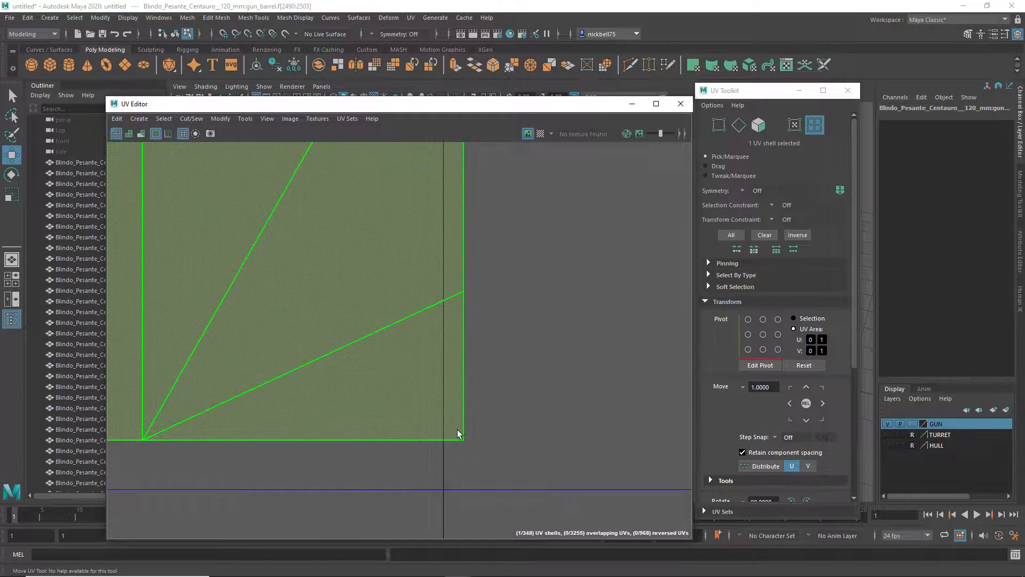
Examine how the shifted gun barrel shell overlaps the right border of the 0–1 tile
{"action": "scroll", "coordinate": [462, 446], "scroll_direction": "down", "scroll_amount": 3}
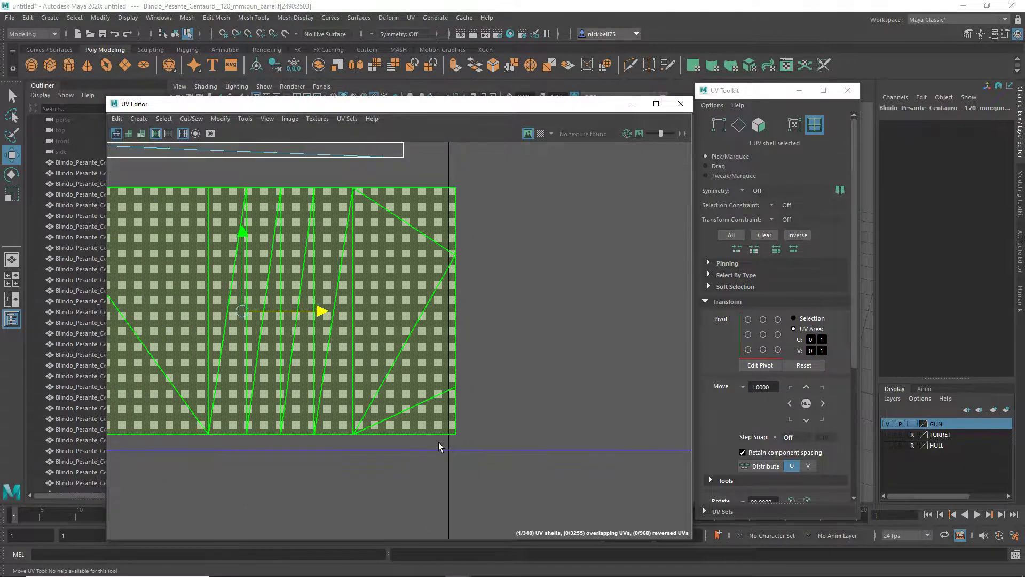
{"action": "scroll", "coordinate": [454, 457], "scroll_direction": "up", "scroll_amount": 3}
{"action": "scroll", "coordinate": [454, 457], "scroll_direction": "down", "scroll_amount": 3}
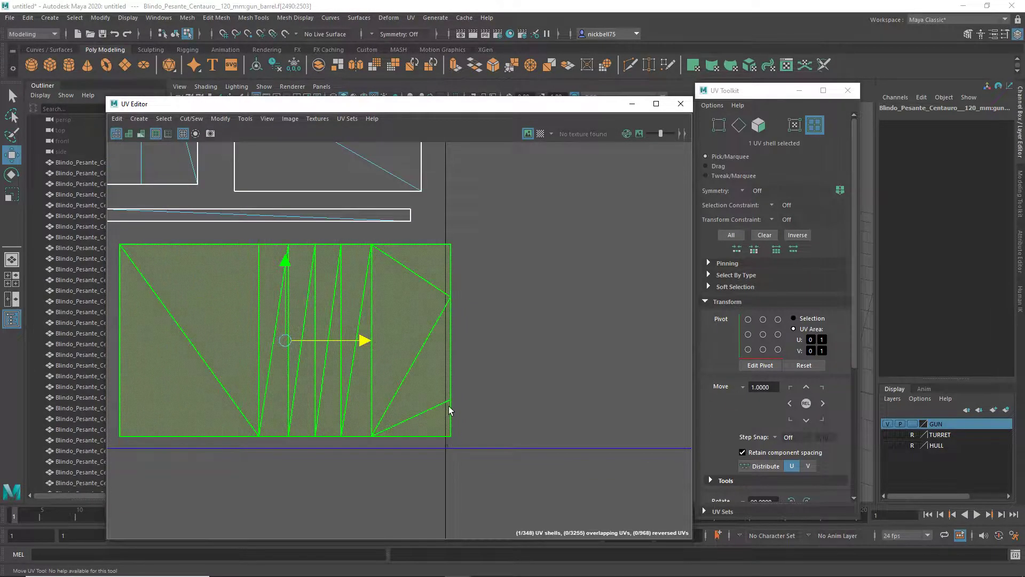
{"action": "scroll", "coordinate": [459, 443], "scroll_direction": "up", "scroll_amount": 3}
{"action": "scroll", "coordinate": [446, 438], "scroll_direction": "up", "scroll_amount": 3}
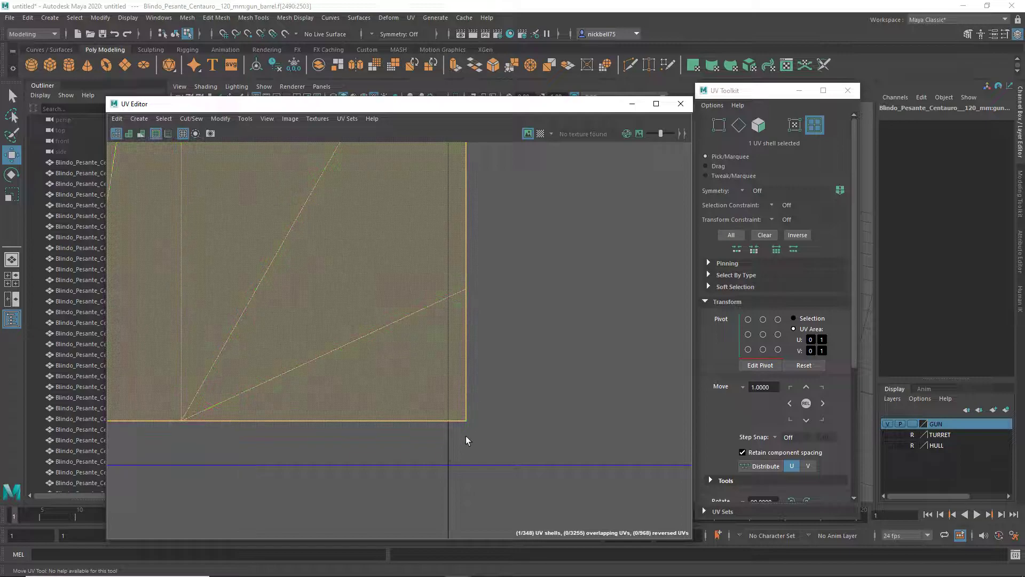
{"action": "scroll", "coordinate": [457, 442], "scroll_direction": "down", "scroll_amount": 4}
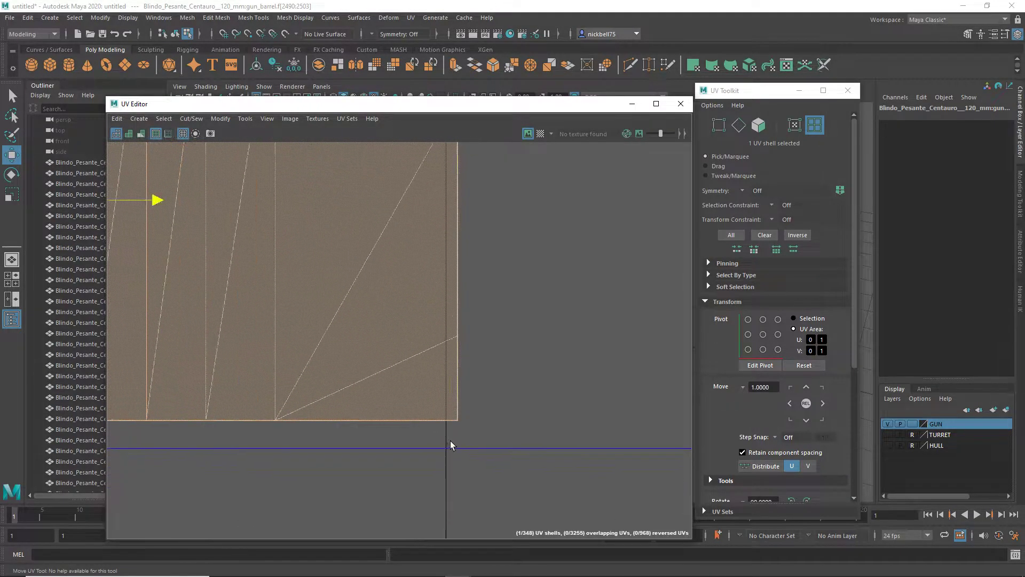
{"action": "scroll", "coordinate": [457, 425], "scroll_direction": "down", "scroll_amount": 2}
{"action": "scroll", "coordinate": [448, 446], "scroll_direction": "up", "scroll_amount": 4}
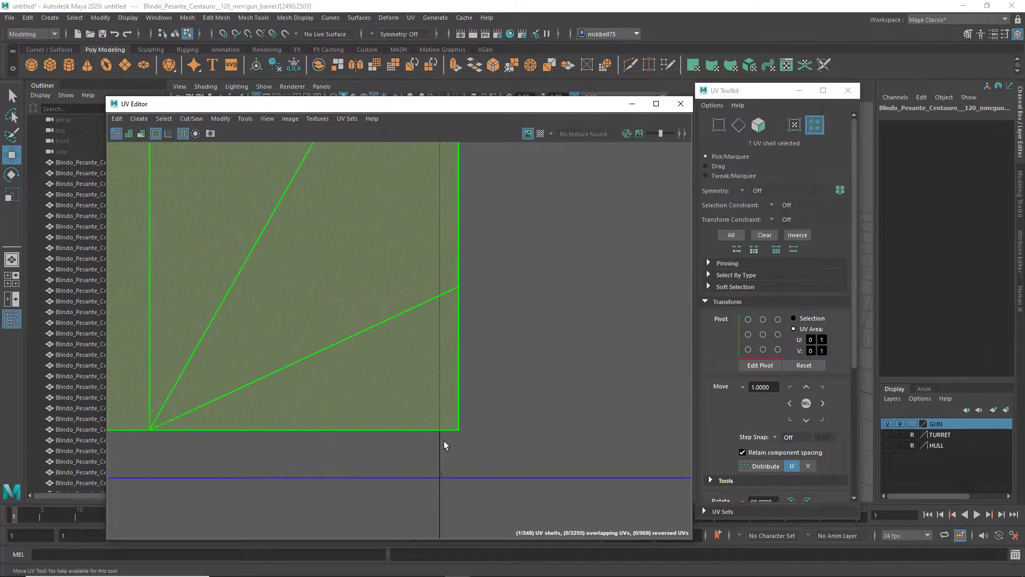
{"action": "scroll", "coordinate": [446, 444], "scroll_direction": "down", "scroll_amount": 3}
Reselect the overhanging gun barrel shell and move it back along U so it lies inside the 0–1 tile
{"action": "left_click", "coordinate": [490, 410]}
{"action": "scroll", "coordinate": [381, 420], "scroll_direction": "down", "scroll_amount": 3}
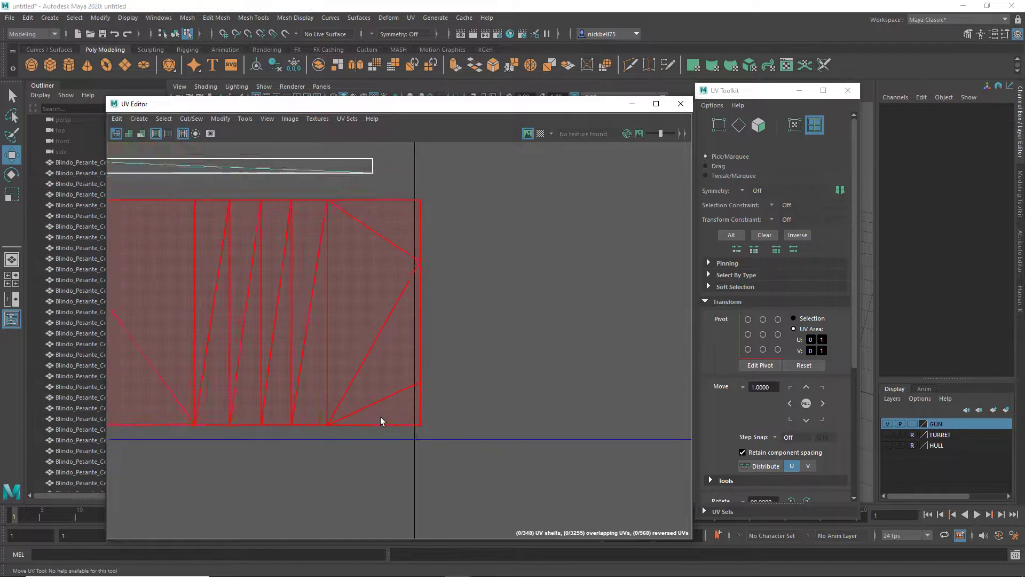
{"action": "left_click", "coordinate": [341, 291]}
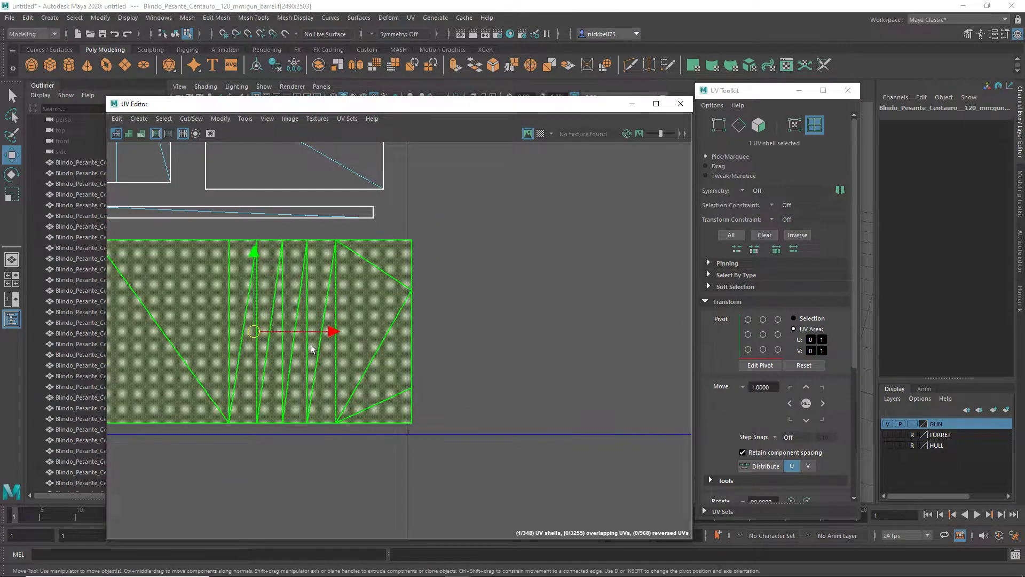
{"action": "mouse_move", "coordinate": [332, 332]}
{"action": "left_mouse_down"}
{"action": "mouse_move", "coordinate": [328, 342]}
{"action": "mouse_move", "coordinate": [316, 335]}
{"action": "left_mouse_up"}
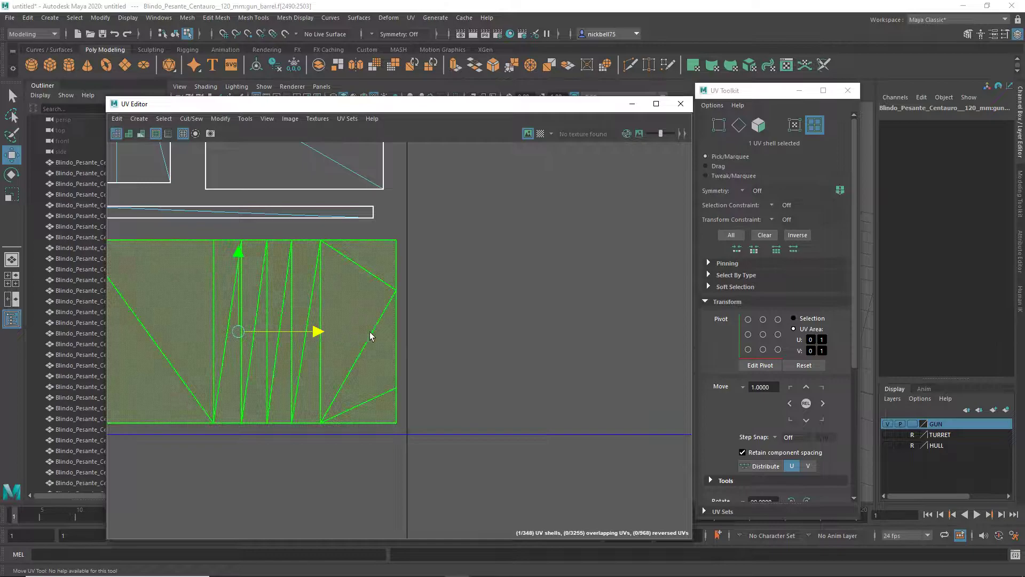
{"action": "scroll", "coordinate": [396, 412], "scroll_direction": "down", "scroll_amount": 3}
{"action": "scroll", "coordinate": [398, 412], "scroll_direction": "down", "scroll_amount": 5}
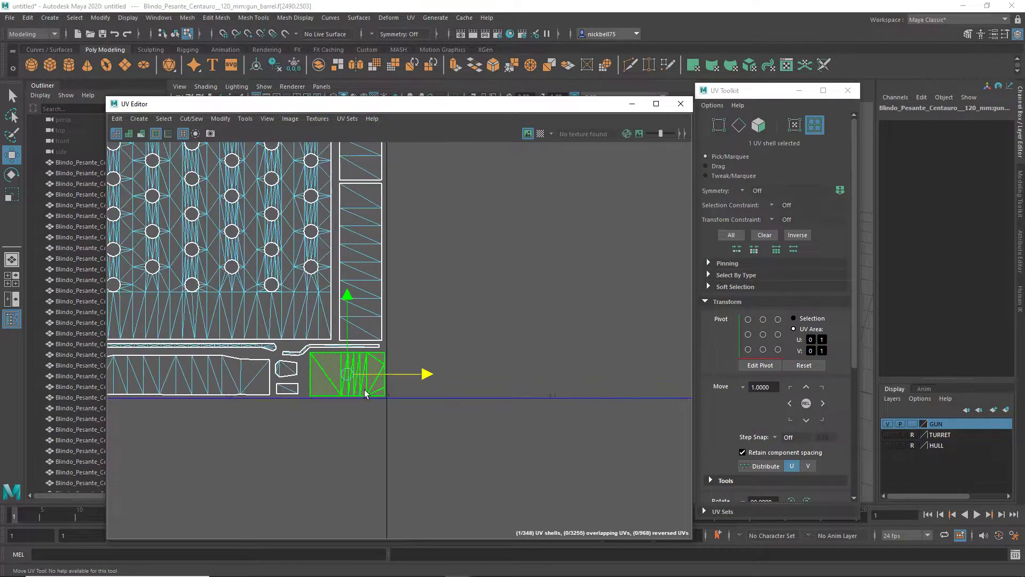
Examine the gun barrel shell's fit inside the 0–1 tile, then clear the selection and close the UV Editor
{"action": "scroll", "coordinate": [375, 413], "scroll_direction": "up", "scroll_amount": 5}
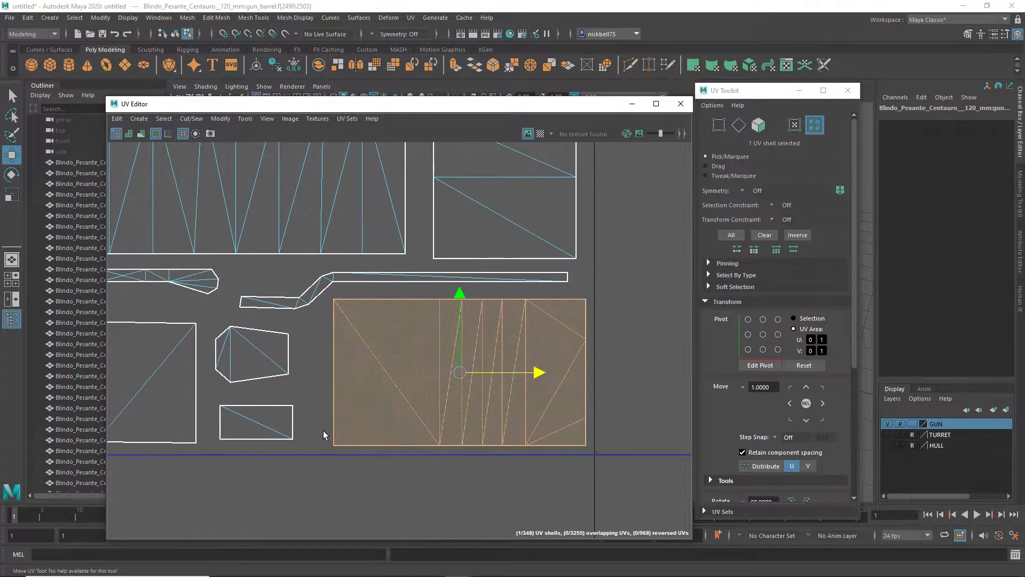
{"action": "scroll", "coordinate": [395, 423], "scroll_direction": "down", "scroll_amount": 4}
{"action": "scroll", "coordinate": [397, 424], "scroll_direction": "down", "scroll_amount": 6}
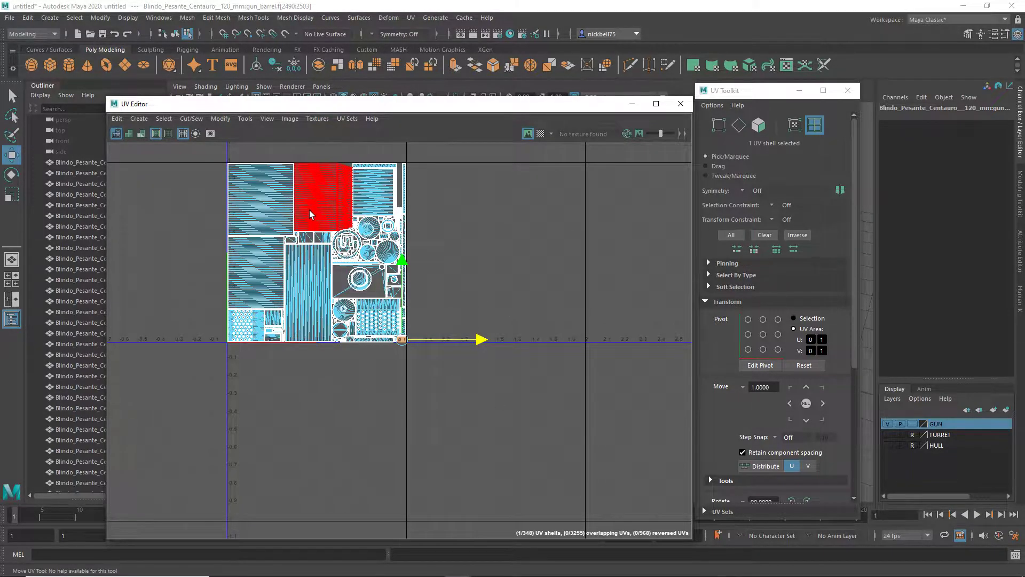
{"action": "scroll", "coordinate": [386, 409], "scroll_direction": "up", "scroll_amount": 10}
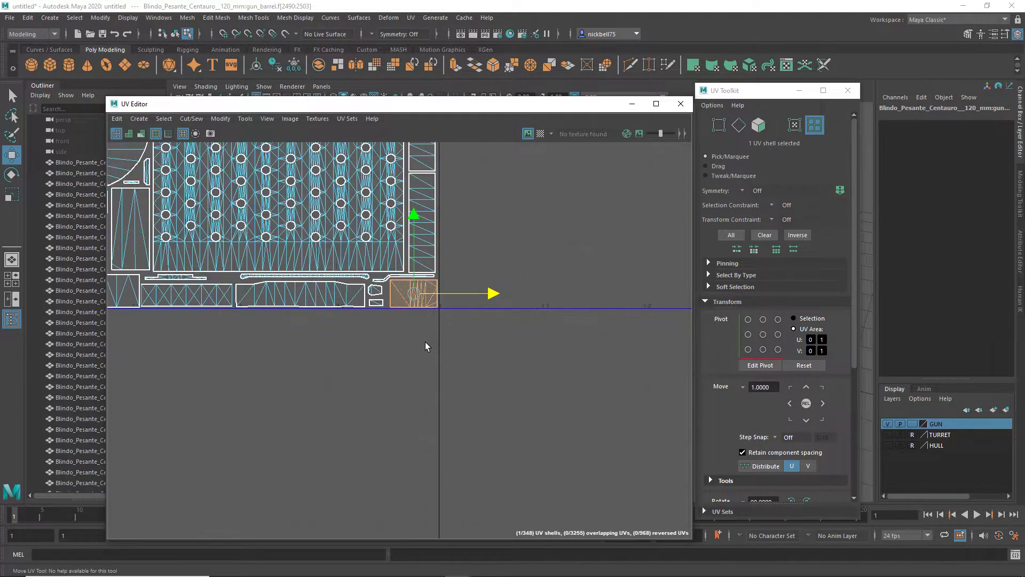
{"action": "left_click", "coordinate": [462, 314]}
{"action": "scroll", "coordinate": [451, 315], "scroll_direction": "down", "scroll_amount": 4}
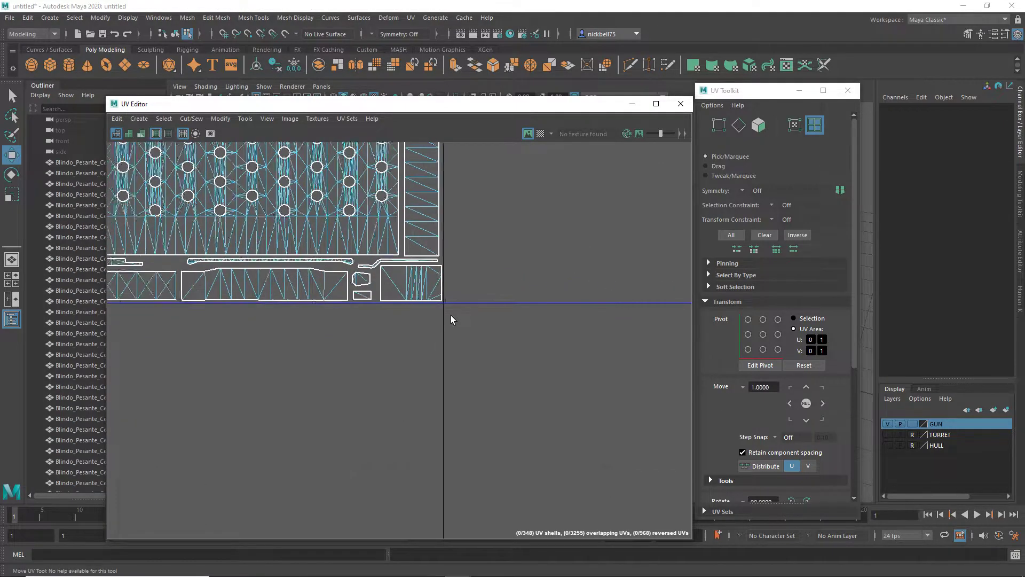
{"action": "left_click", "coordinate": [682, 105]}
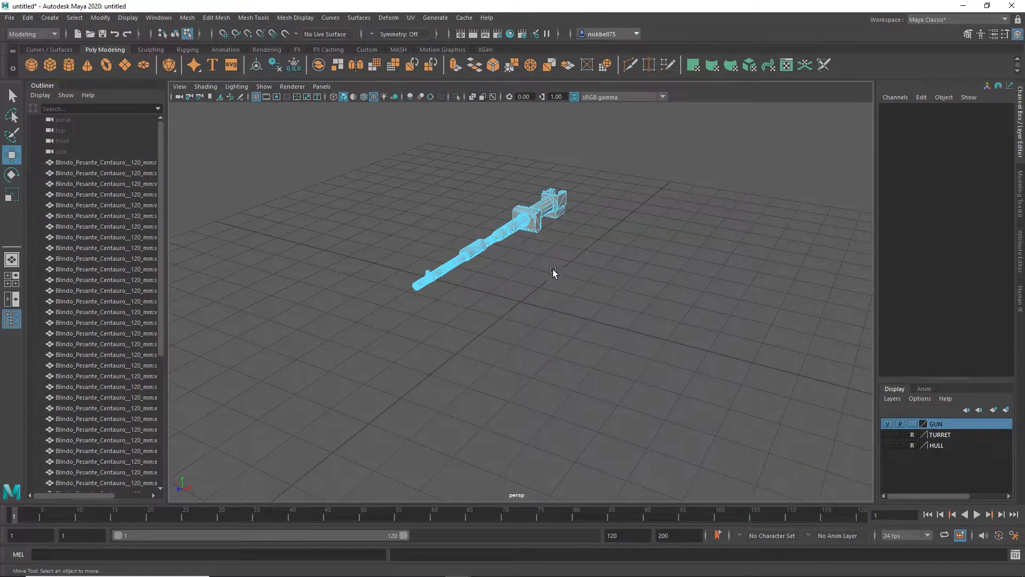
Return the gun to Object Mode and select all of its parts
{"action": "scroll", "coordinate": [546, 206], "scroll_direction": "up", "scroll_amount": 5}
{"action": "scroll", "coordinate": [480, 250], "scroll_direction": "down", "scroll_amount": 7}
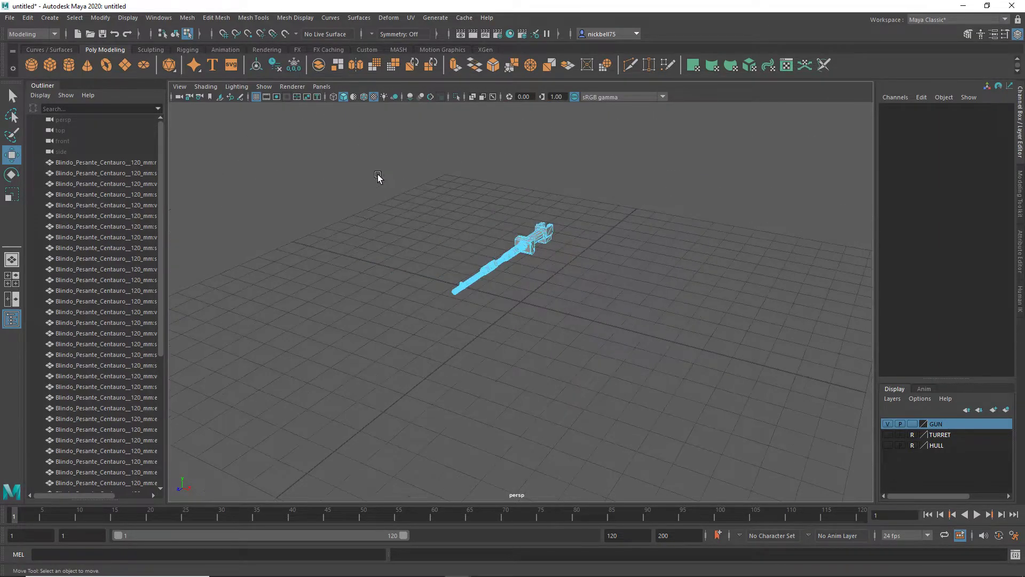
{"action": "right_click_drag", "start_coordinate": [584, 276], "coordinate": [558, 358]}
{"action": "left_click_drag", "start_coordinate": [382, 176], "coordinate": [632, 349]}
Export the selected gun parts as an FBX file named GUN in the Blindo_Pesante_Centauro__120_mm folder
{"action": "left_click", "coordinate": [10, 17]}
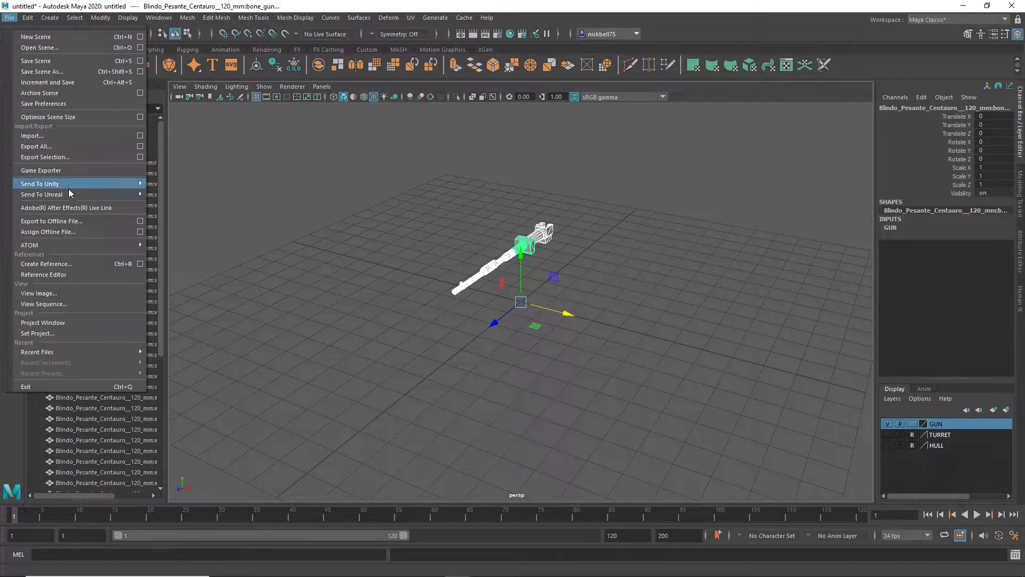
{"action": "left_click", "coordinate": [59, 156]}
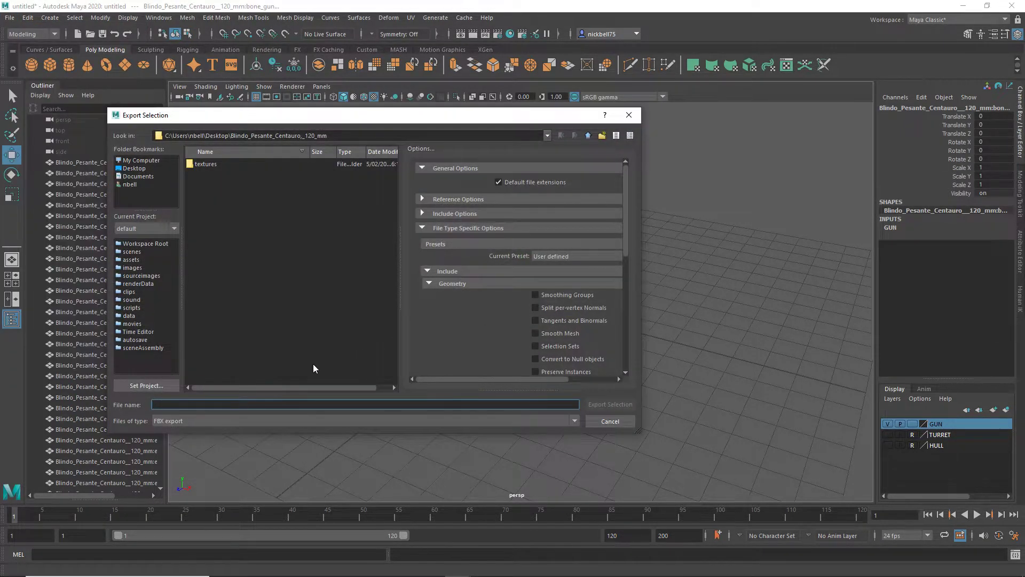
{"action": "type", "text": "GUN"}
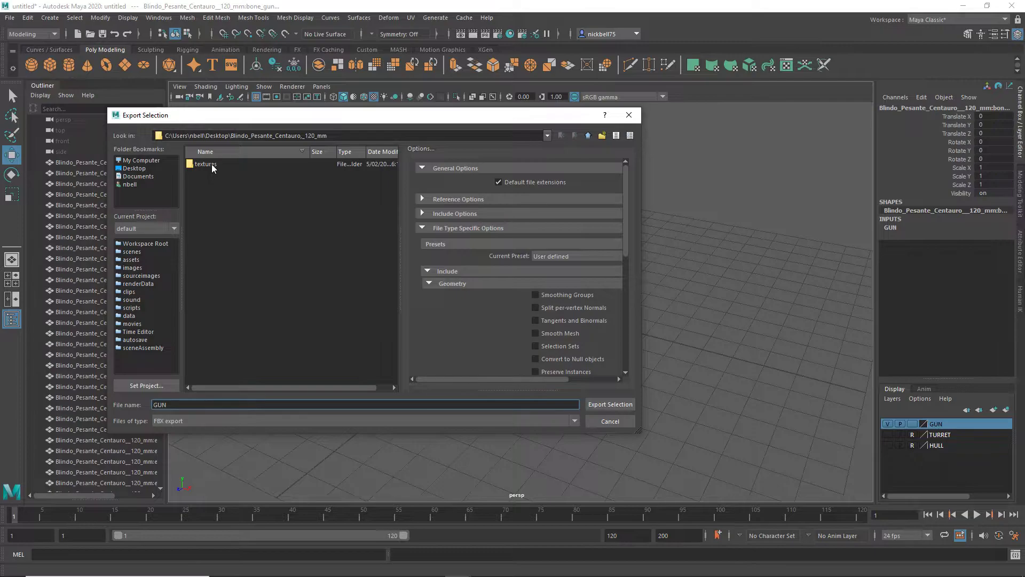
{"action": "left_click", "coordinate": [601, 404]}
Hide the GUN layer and show only the TURRET layer
{"action": "right_click_drag", "start_coordinate": [570, 244], "coordinate": [602, 222], "text": "alt"}
{"action": "left_click", "coordinate": [887, 424]}
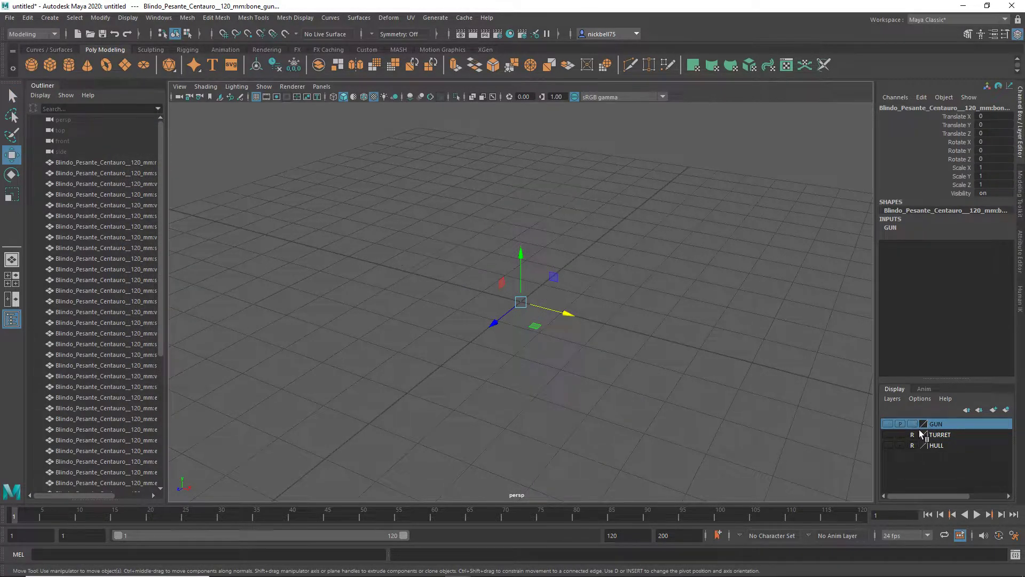
{"action": "left_click", "coordinate": [949, 437]}
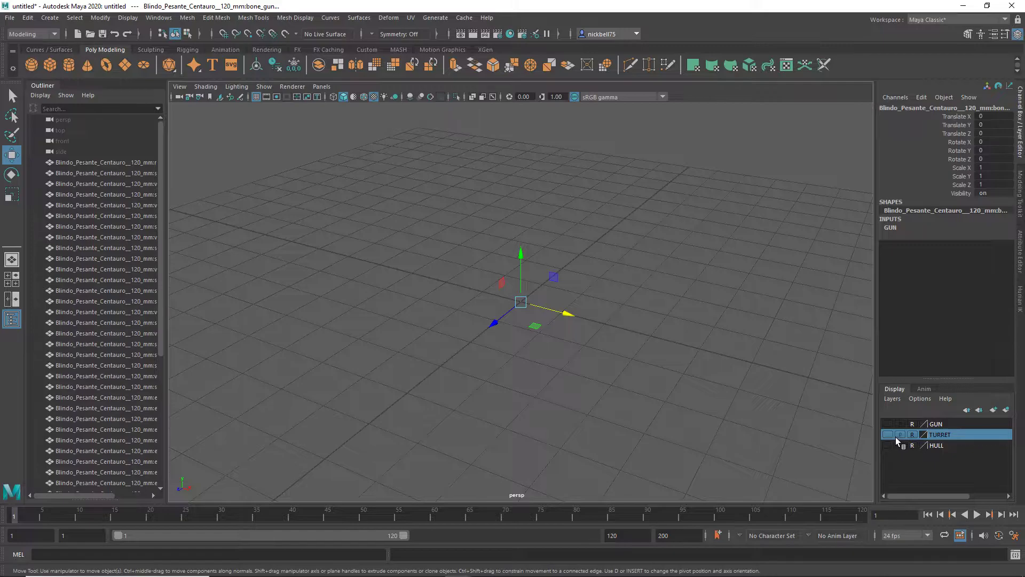
{"action": "left_click", "coordinate": [888, 434]}
{"action": "scroll", "coordinate": [652, 314], "scroll_direction": "down", "scroll_amount": 4}
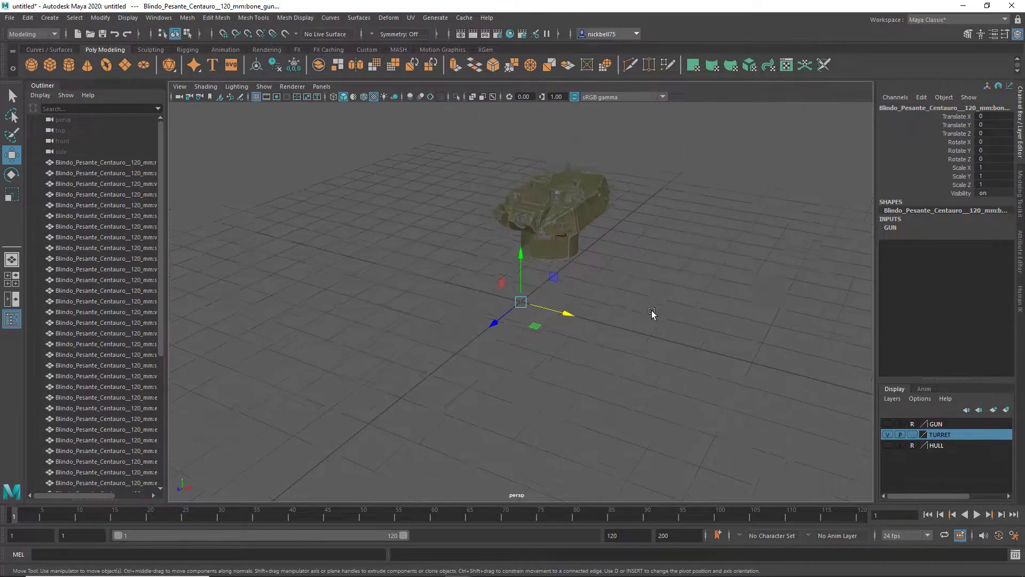
Inspect the imported phong materials in Hypershade to find the ones used by the turret
{"action": "left_click", "coordinate": [510, 35]}
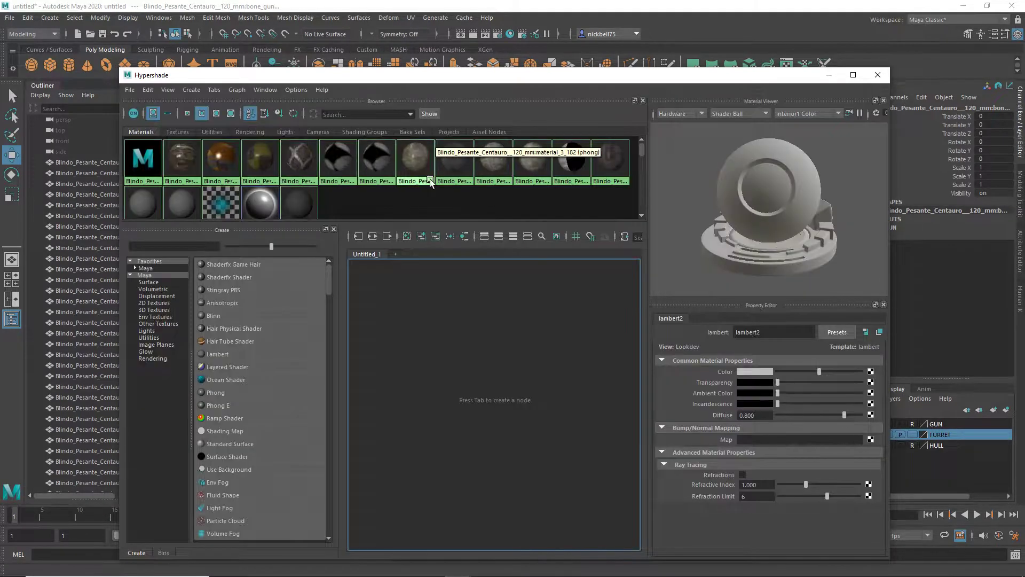
{"action": "left_click", "coordinate": [430, 184]}
{"action": "left_click", "coordinate": [506, 299]}
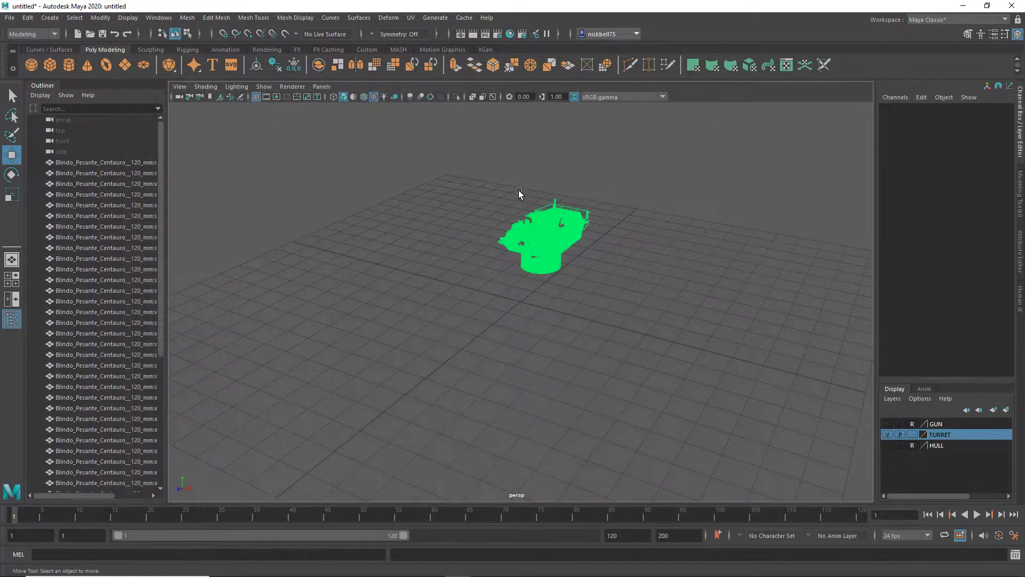
Select all turret parts and assign them a new Lambert material, then return to the layer list
{"action": "left_click_drag", "start_coordinate": [445, 172], "coordinate": [706, 337]}
{"action": "right_click_drag", "start_coordinate": [440, 218], "coordinate": [427, 386]}
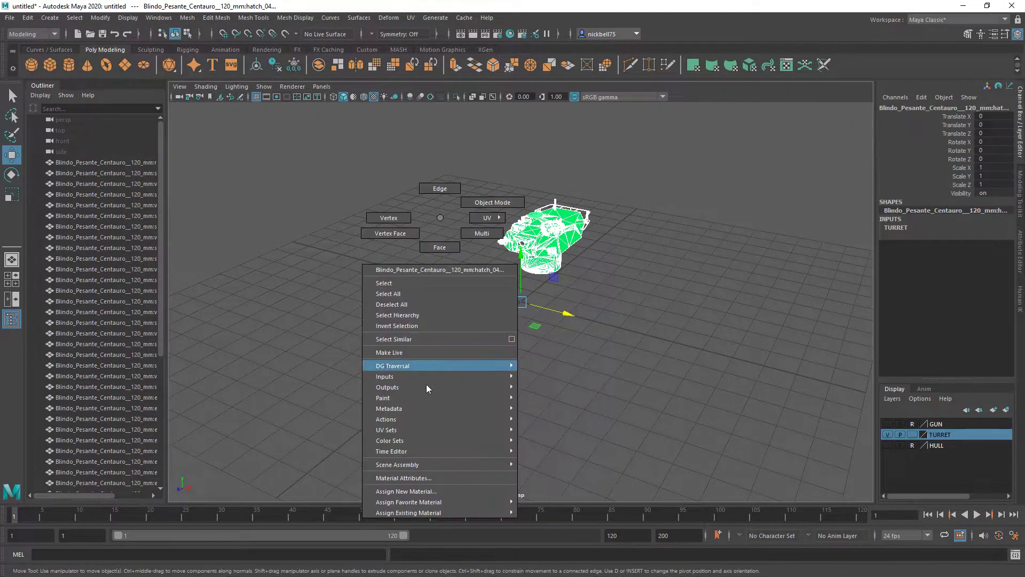
{"action": "mouse_move", "coordinate": [423, 492]}
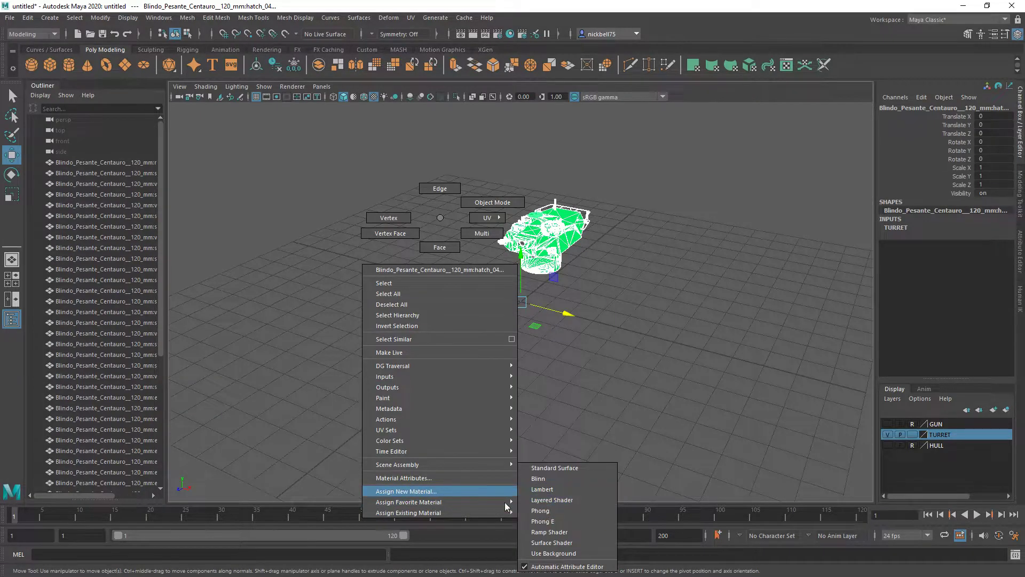
{"action": "left_click", "coordinate": [543, 489]}
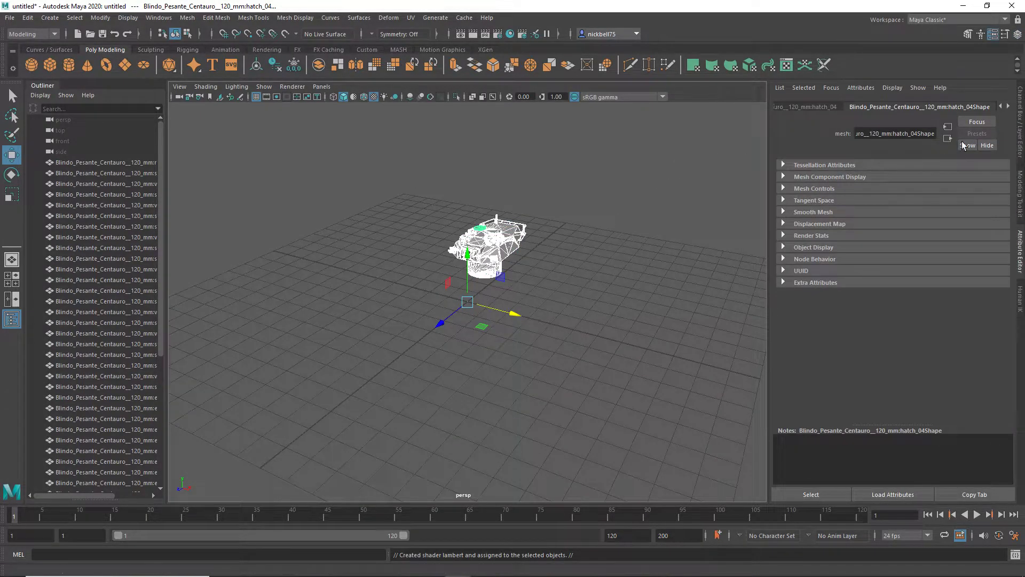
{"action": "left_click", "coordinate": [1018, 84]}
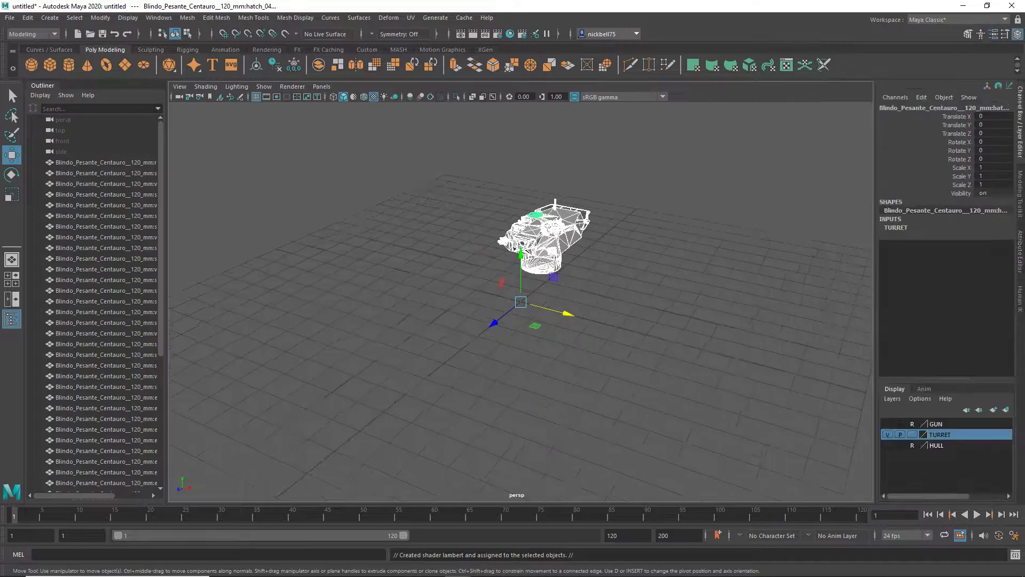
Open the turret's UV layout in the UV Editor and check its position relative to the 0–1 tile
{"action": "scroll", "coordinate": [603, 198], "scroll_direction": "up", "scroll_amount": 3}
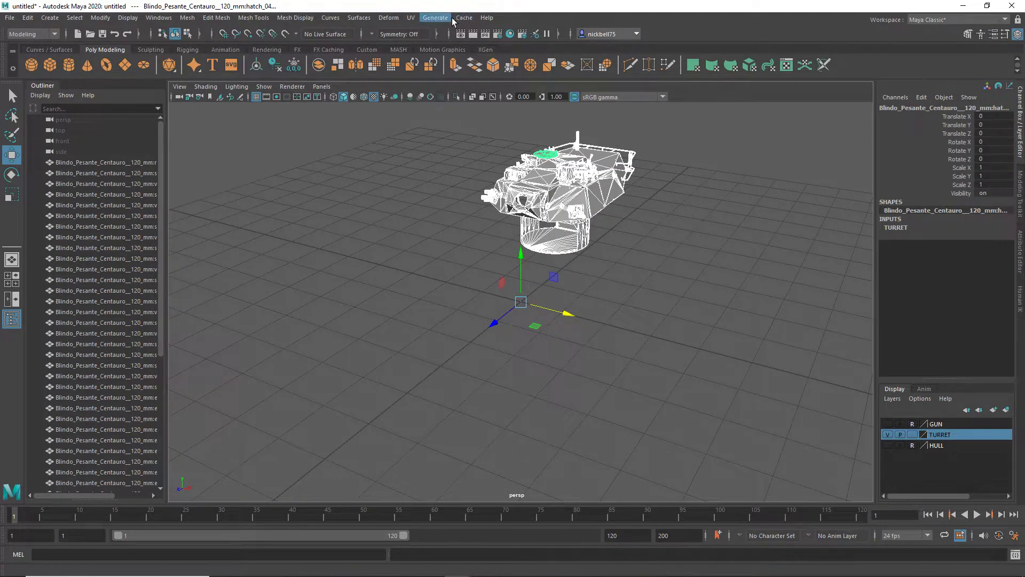
{"action": "left_click", "coordinate": [413, 23]}
{"action": "left_click", "coordinate": [407, 48]}
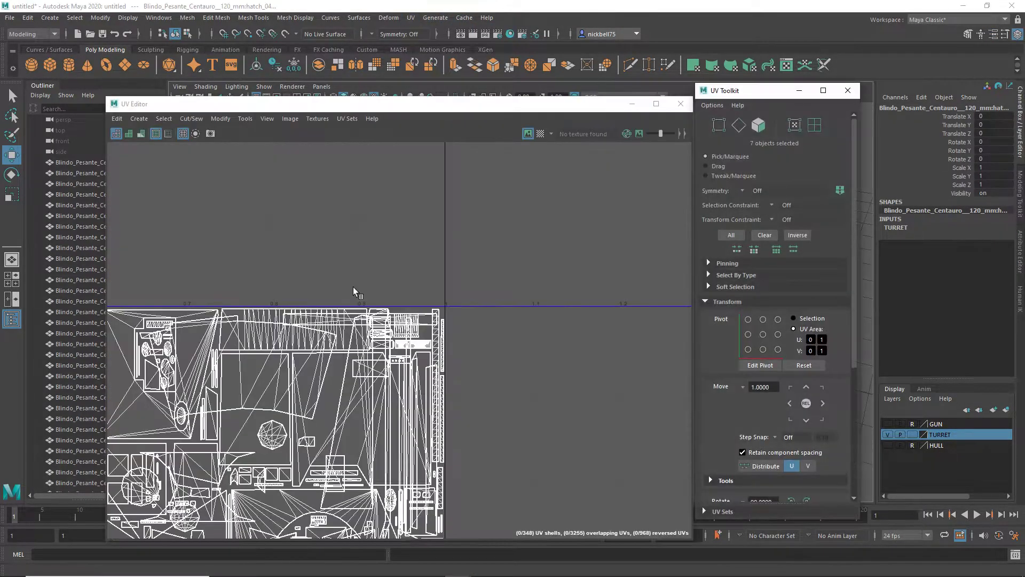
{"action": "scroll", "coordinate": [345, 375], "scroll_direction": "down", "scroll_amount": 7}
{"action": "scroll", "coordinate": [270, 475], "scroll_direction": "up", "scroll_amount": 5}
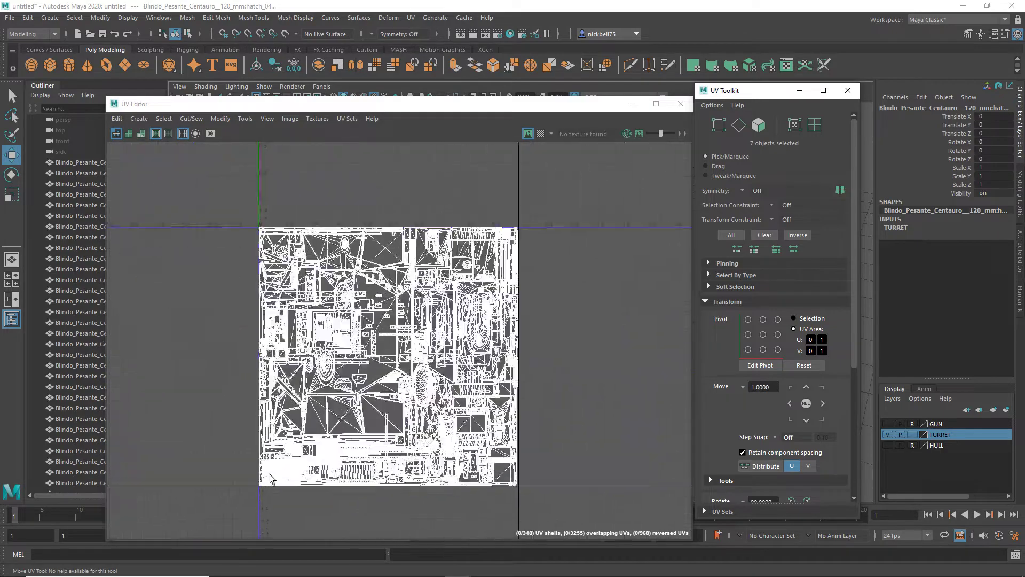
{"action": "scroll", "coordinate": [319, 432], "scroll_direction": "down", "scroll_amount": 3}
{"action": "scroll", "coordinate": [225, 324], "scroll_direction": "up", "scroll_amount": 3}
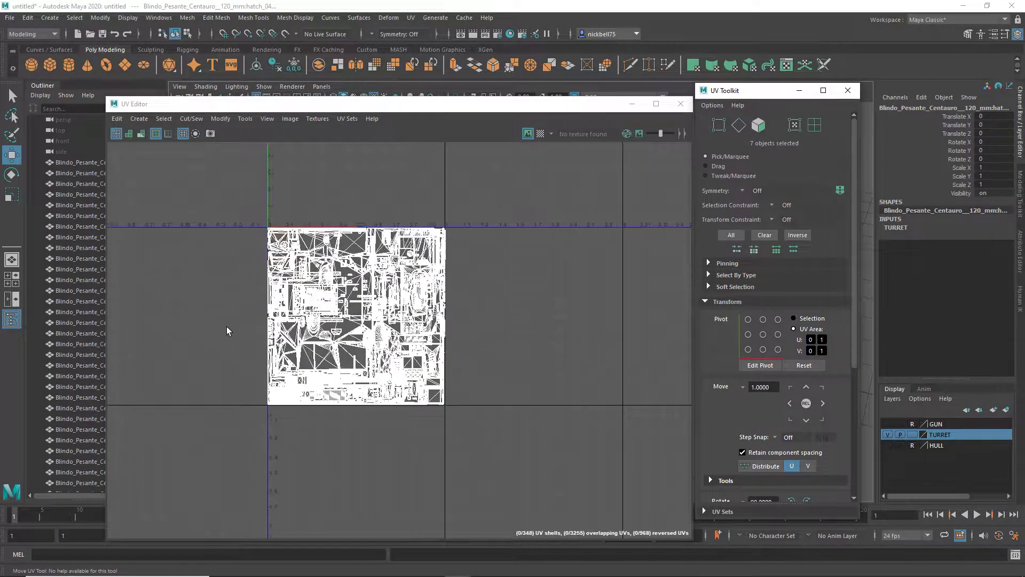
Select the turret's UV shells and move them up 1 unit in V into the 0–1 tile
{"action": "right_click_drag", "start_coordinate": [237, 291], "coordinate": [203, 278]}
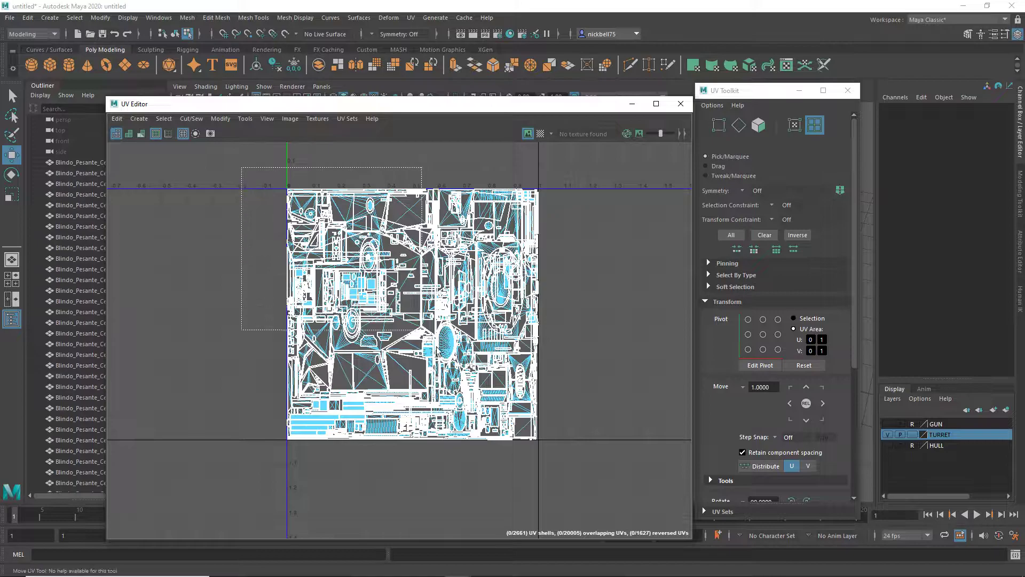
{"action": "left_click_drag", "start_coordinate": [436, 350], "coordinate": [588, 476]}
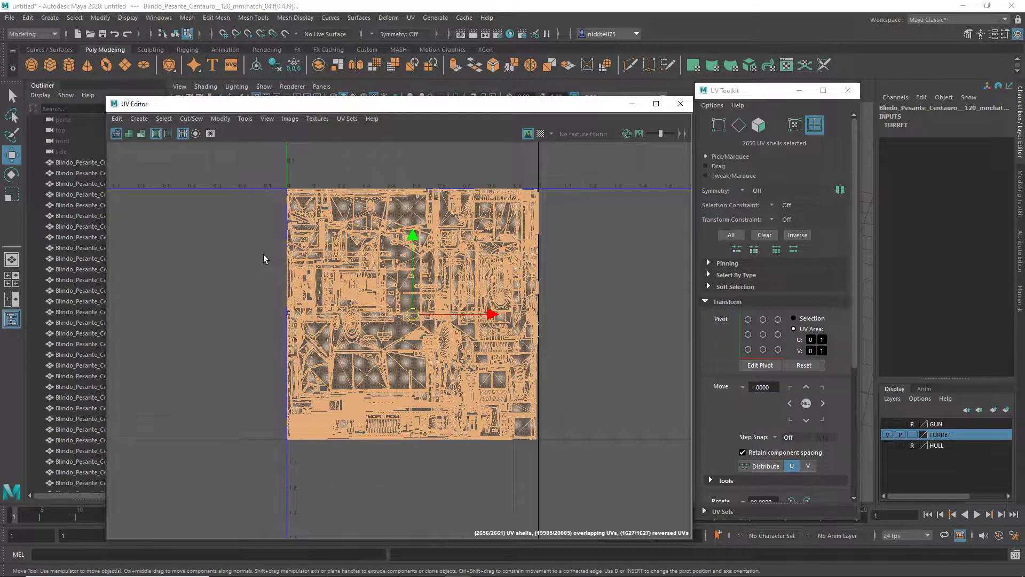
{"action": "key", "text": "g"}
{"action": "scroll", "coordinate": [361, 276], "scroll_direction": "down", "scroll_amount": 5}
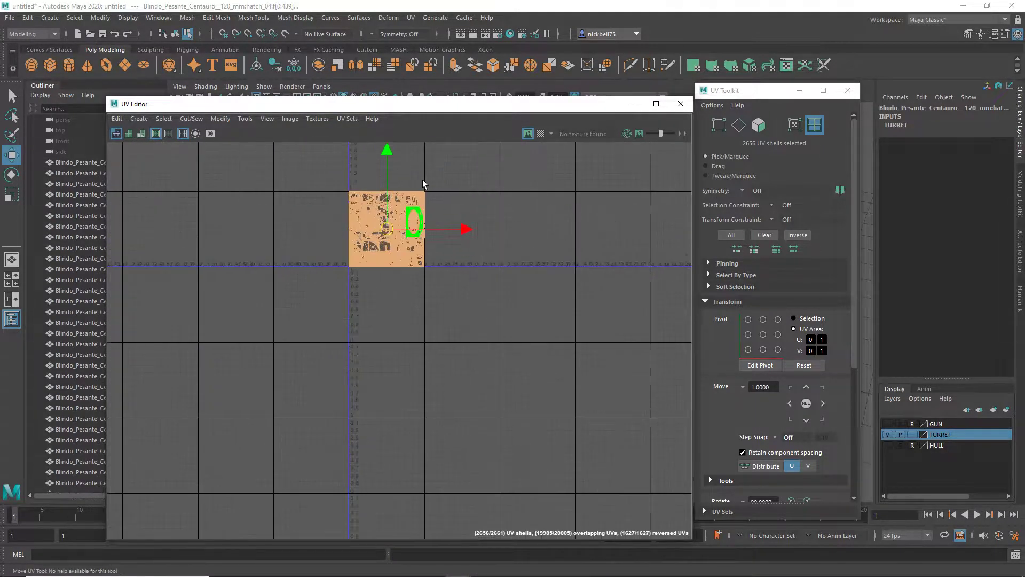
Examine the turret's UV layout for overlapping shells, then close the UV Editor and UV Toolkit
{"action": "scroll", "coordinate": [268, 306], "scroll_direction": "up", "scroll_amount": 5}
{"action": "scroll", "coordinate": [428, 287], "scroll_direction": "up", "scroll_amount": 5}
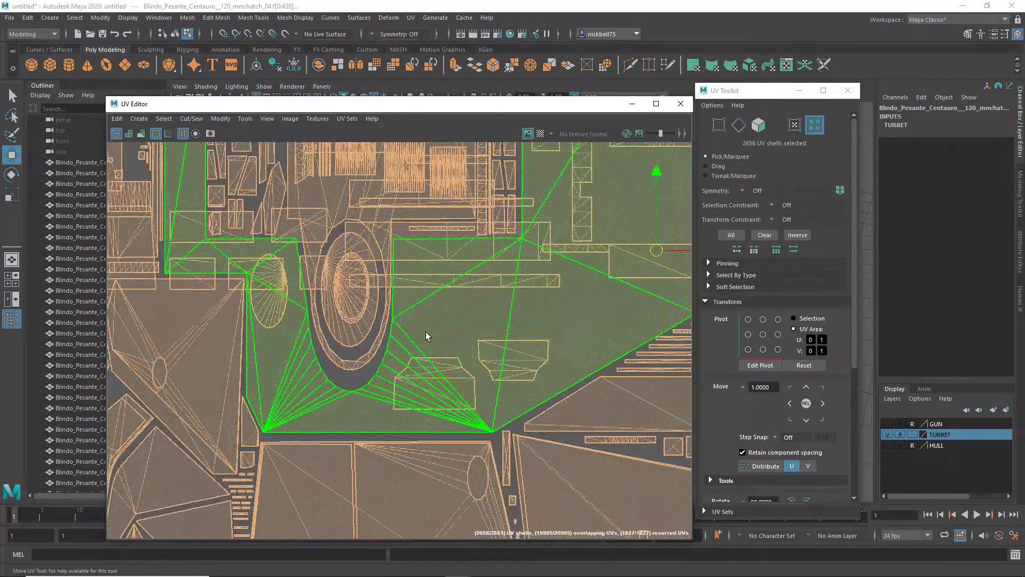
{"action": "scroll", "coordinate": [427, 335], "scroll_direction": "down", "scroll_amount": 4}
{"action": "scroll", "coordinate": [496, 362], "scroll_direction": "up", "scroll_amount": 4}
{"action": "scroll", "coordinate": [490, 369], "scroll_direction": "down", "scroll_amount": 2}
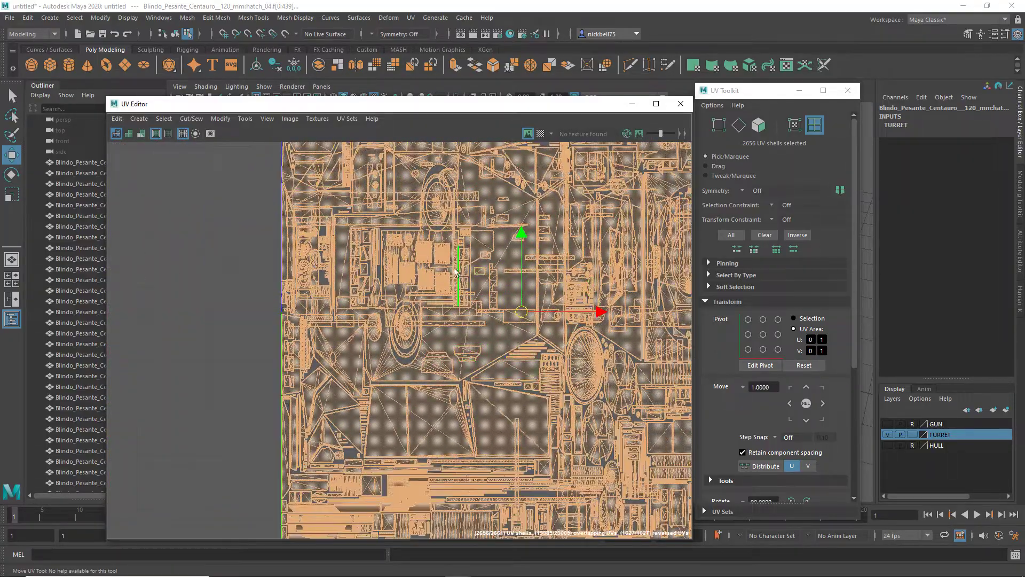
{"action": "scroll", "coordinate": [455, 271], "scroll_direction": "down", "scroll_amount": 1}
{"action": "scroll", "coordinate": [475, 320], "scroll_direction": "up", "scroll_amount": 3}
{"action": "scroll", "coordinate": [464, 330], "scroll_direction": "down", "scroll_amount": 3}
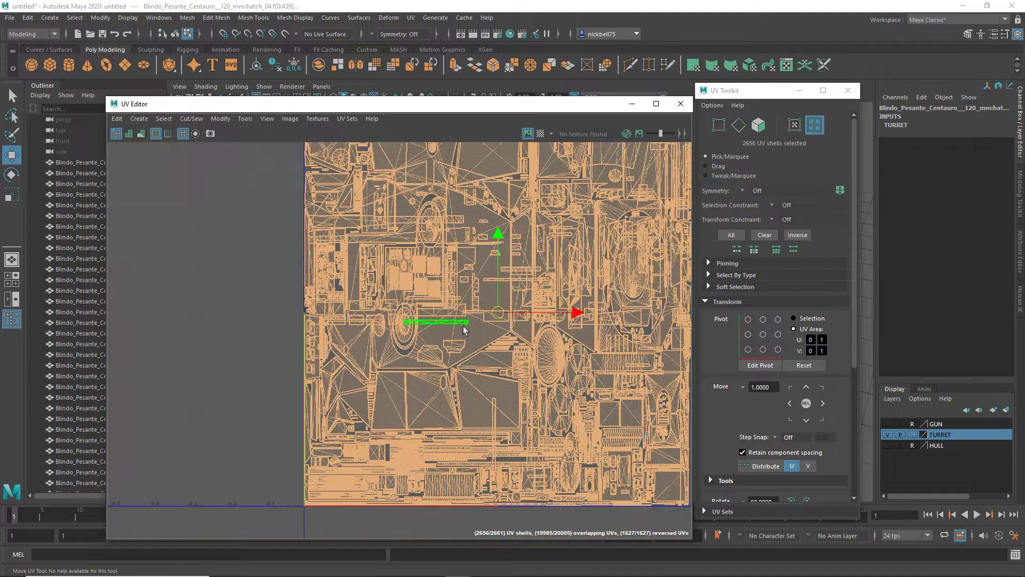
{"action": "scroll", "coordinate": [464, 330], "scroll_direction": "down", "scroll_amount": 3}
{"action": "left_click", "coordinate": [676, 107]}
{"action": "left_click", "coordinate": [849, 91]}
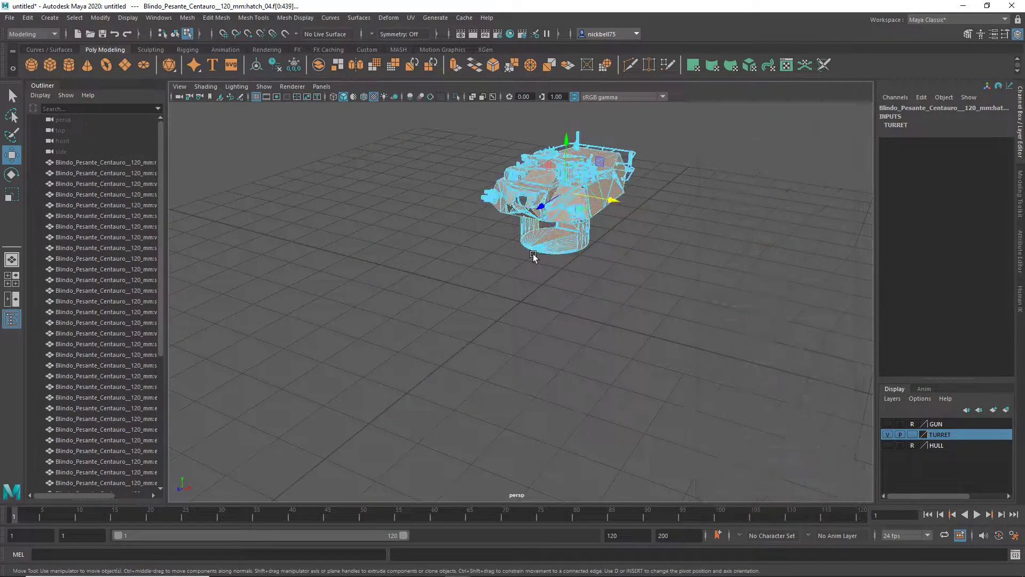
Select the objects that use material_5_182 and material_6_182 through Hypershade to check the turret's material assignments
{"action": "left_click_drag", "start_coordinate": [533, 255], "coordinate": [622, 341], "text": "alt"}
{"action": "scroll", "coordinate": [622, 326], "scroll_direction": "down", "scroll_amount": 5}
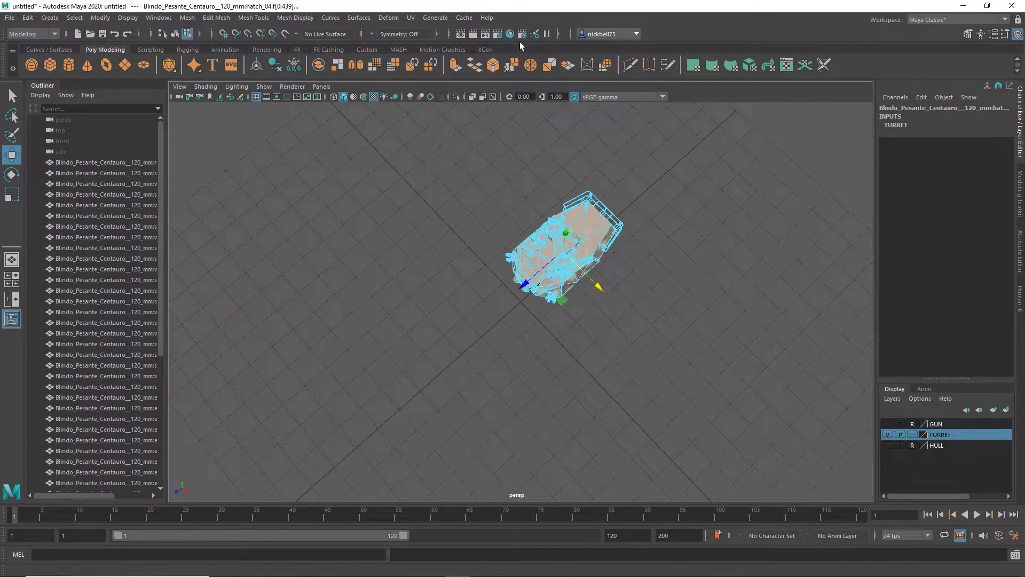
{"action": "left_click_drag", "start_coordinate": [539, 272], "coordinate": [510, 246], "text": "alt"}
{"action": "scroll", "coordinate": [540, 208], "scroll_direction": "up", "scroll_amount": 5}
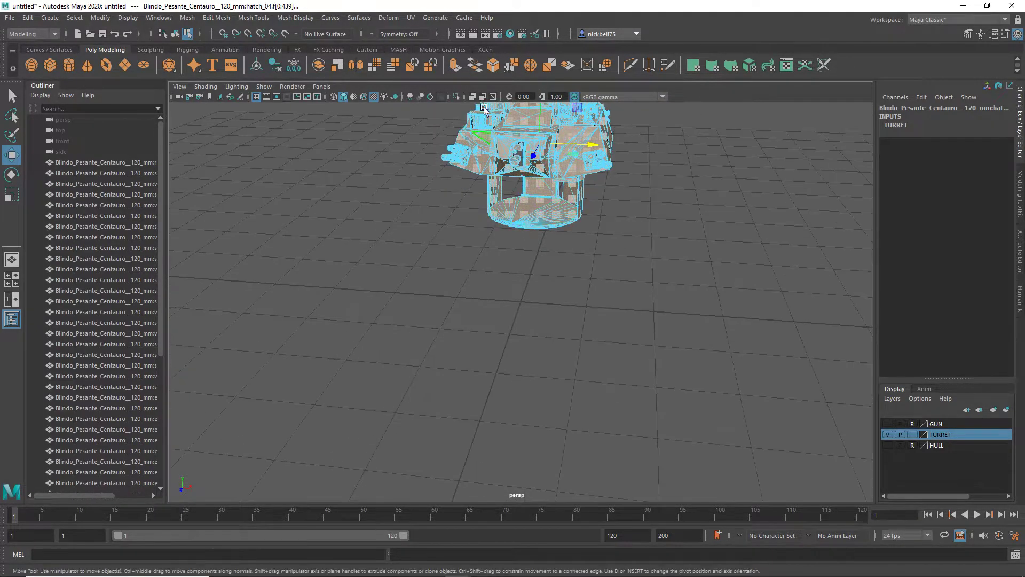
{"action": "left_click", "coordinate": [521, 35]}
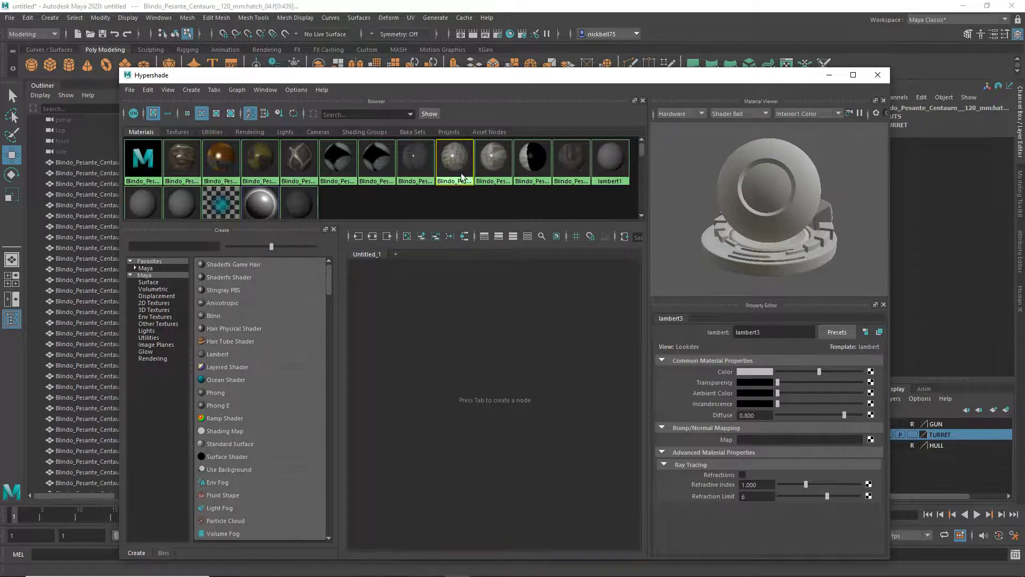
{"action": "left_click", "coordinate": [501, 172]}
{"action": "left_click", "coordinate": [148, 91]}
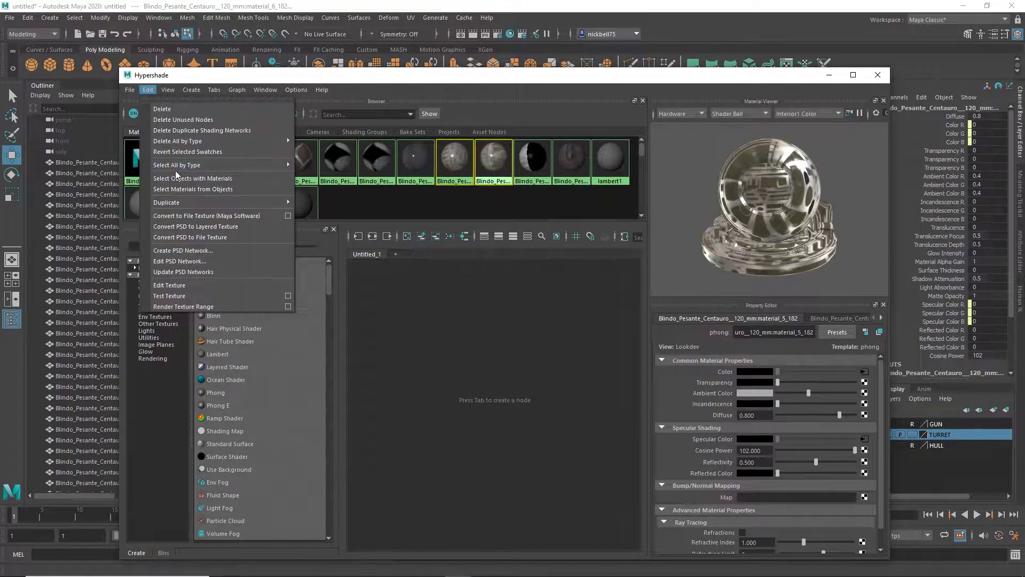
{"action": "left_click", "coordinate": [178, 177]}
{"action": "left_click", "coordinate": [877, 75]}
Deselect all of the turret's components and return to object mode
{"action": "scroll", "coordinate": [567, 231], "scroll_direction": "down", "scroll_amount": 5}
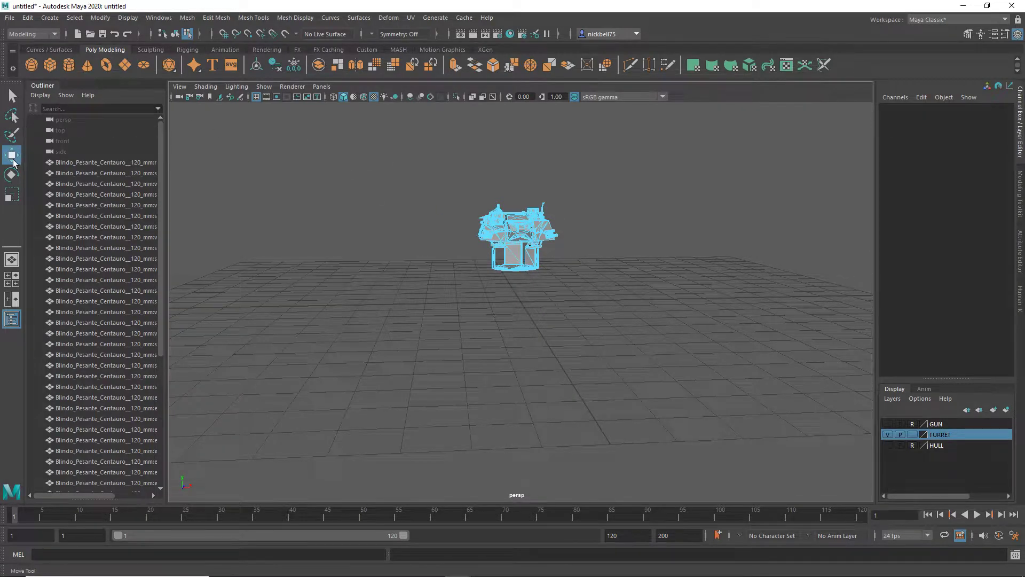
{"action": "left_click_drag", "start_coordinate": [540, 217], "coordinate": [728, 235], "text": "alt"}
{"action": "right_click", "coordinate": [371, 262]}
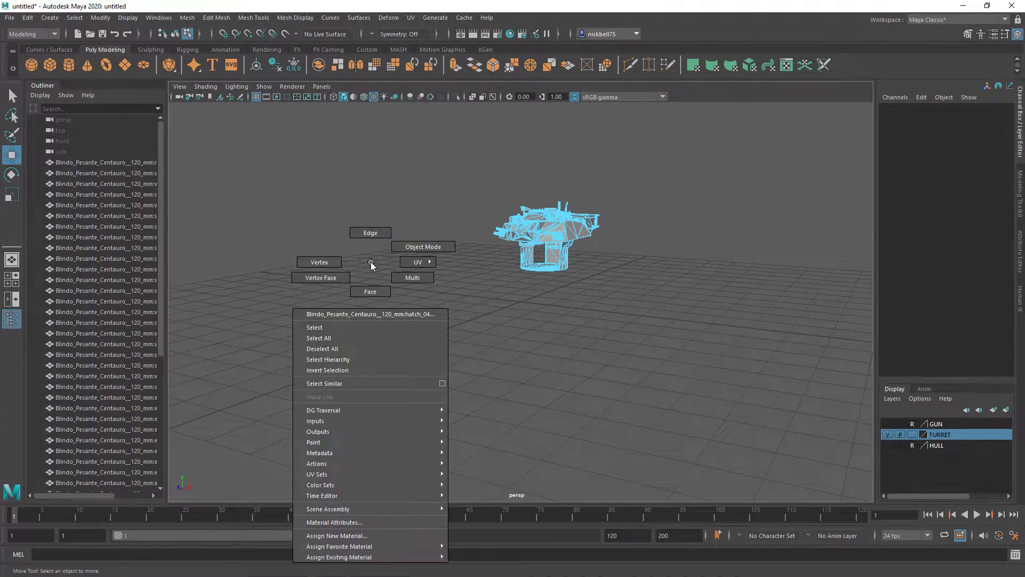
{"action": "left_click", "coordinate": [335, 348]}
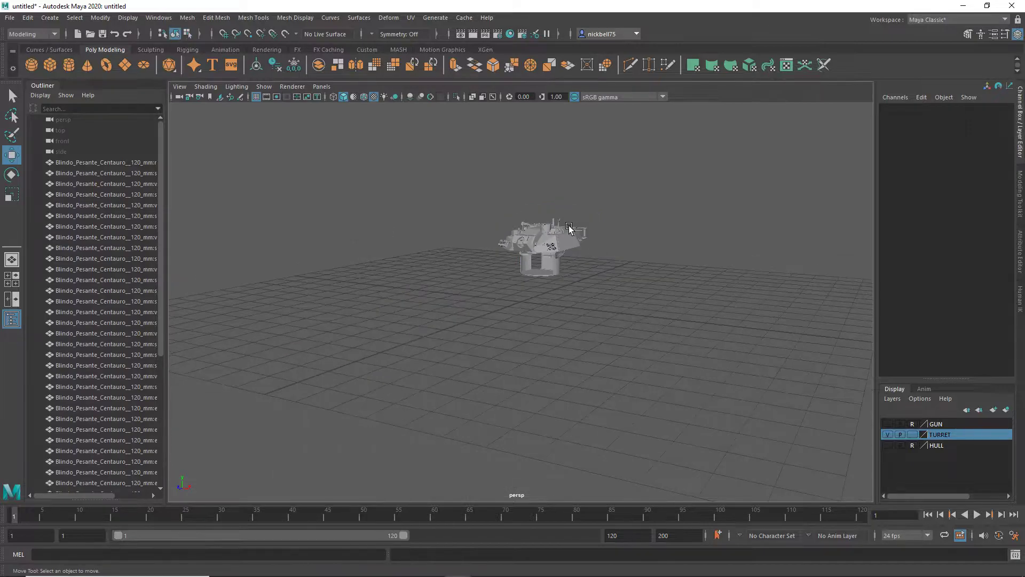
{"action": "left_click_drag", "start_coordinate": [569, 229], "coordinate": [393, 196], "text": "alt"}
{"action": "right_click_drag", "start_coordinate": [573, 274], "coordinate": [609, 249], "text": "alt"}
{"action": "mouse_move", "coordinate": [604, 254]}
{"action": "left_mouse_down", "text": "alt"}
{"action": "mouse_move", "coordinate": [511, 259]}
{"action": "mouse_move", "coordinate": [608, 259]}
{"action": "left_mouse_up", "text": "alt"}
Hide the TURRET layer and make the HULL layer visible and selectable
{"action": "left_click", "coordinate": [888, 434]}
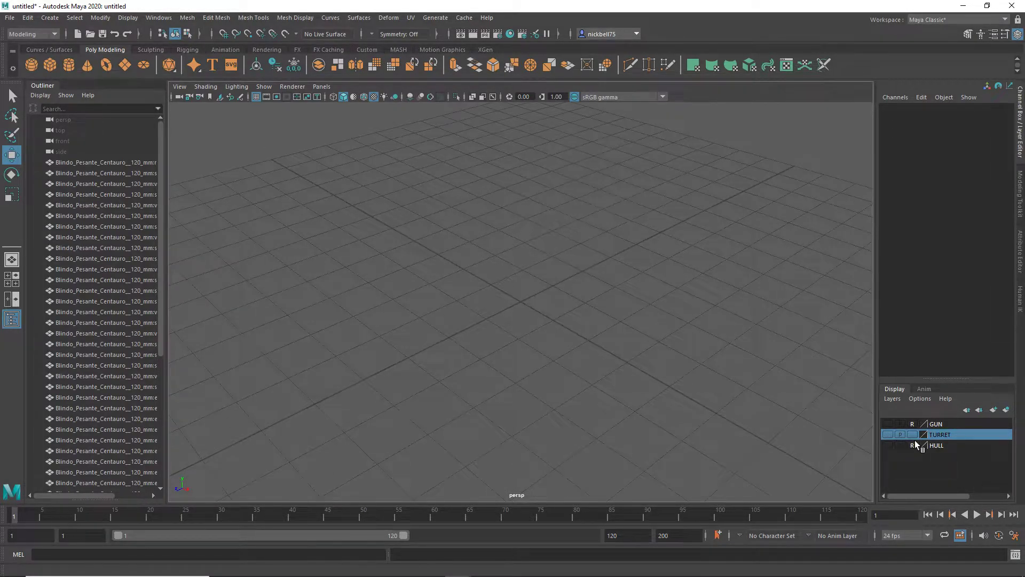
{"action": "left_click", "coordinate": [933, 443]}
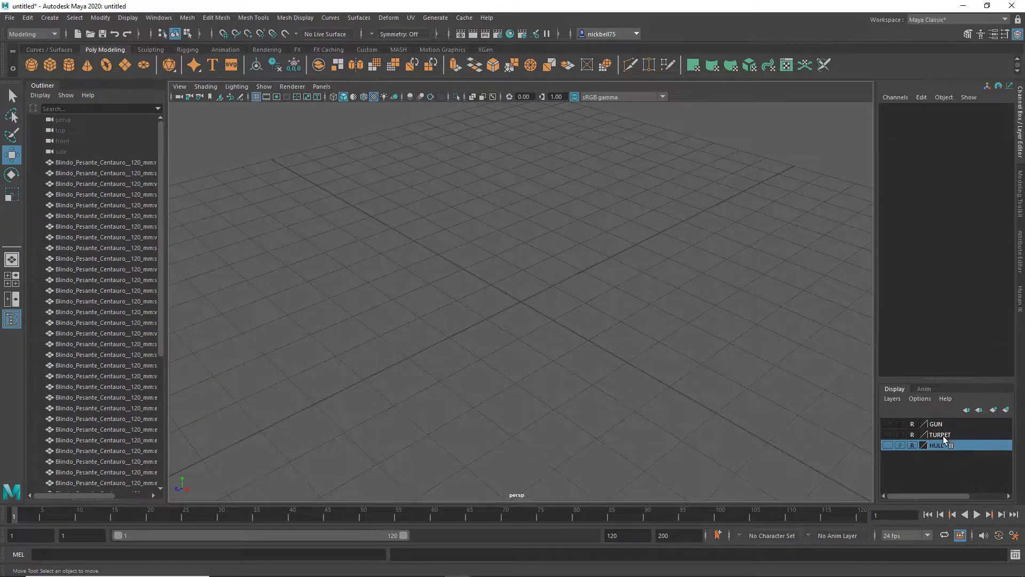
{"action": "left_click", "coordinate": [887, 445]}
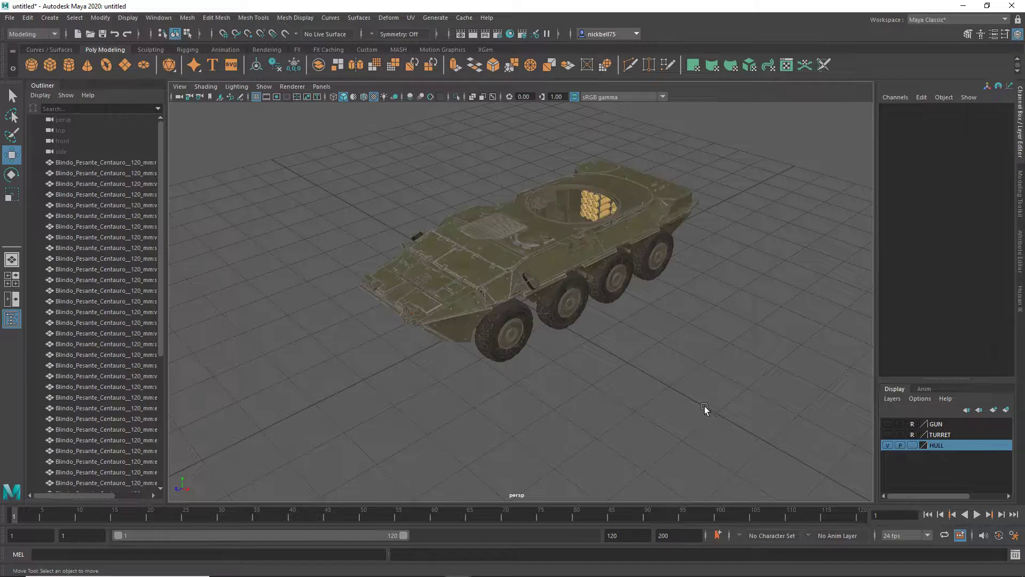
{"action": "left_click_drag", "start_coordinate": [703, 412], "coordinate": [507, 281], "text": "alt"}
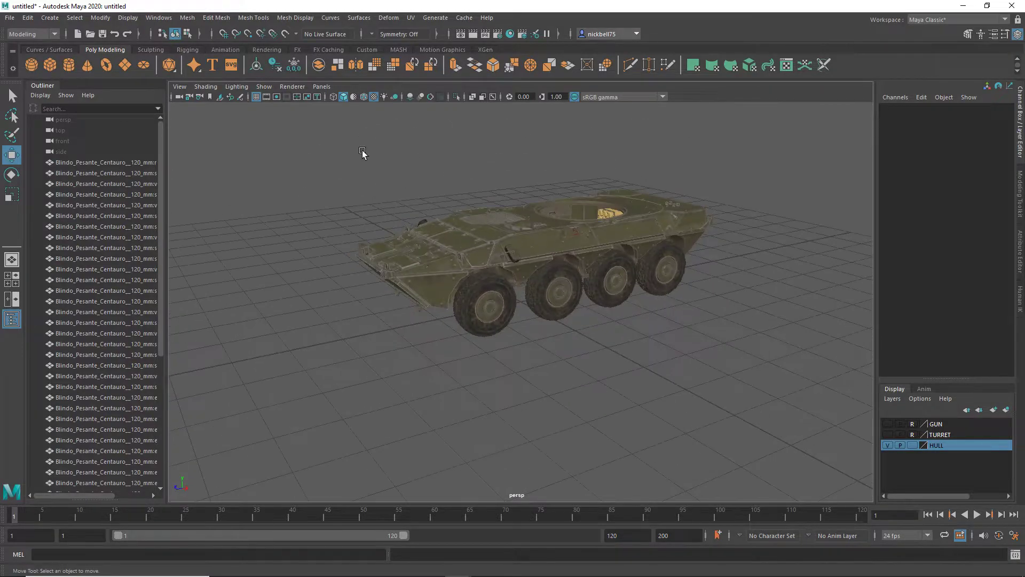
Delete the first material in the Hypershade browser, then close Hypershade
{"action": "left_click", "coordinate": [510, 33]}
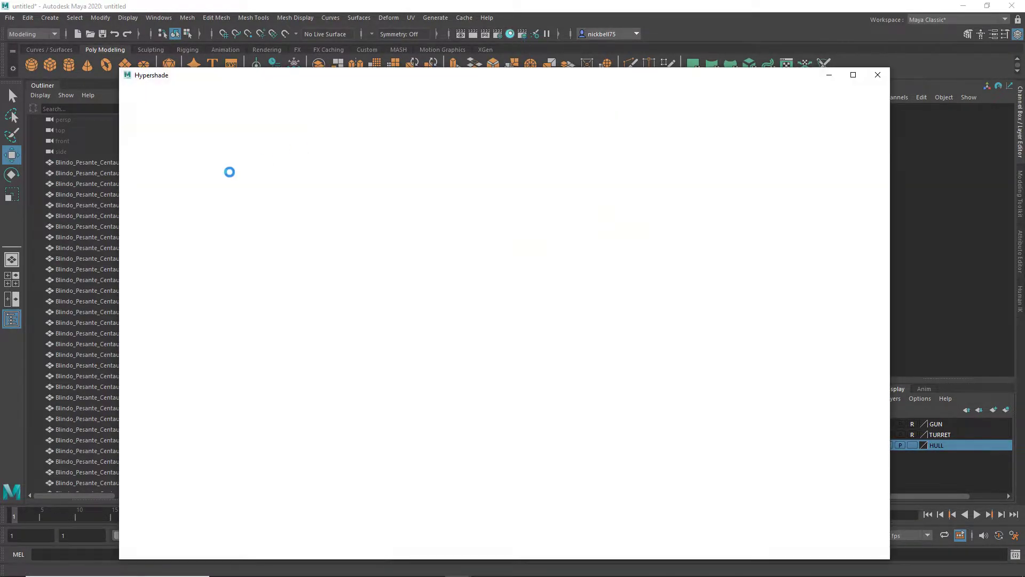
{"action": "left_click", "coordinate": [143, 163]}
{"action": "key", "text": "Delete"}
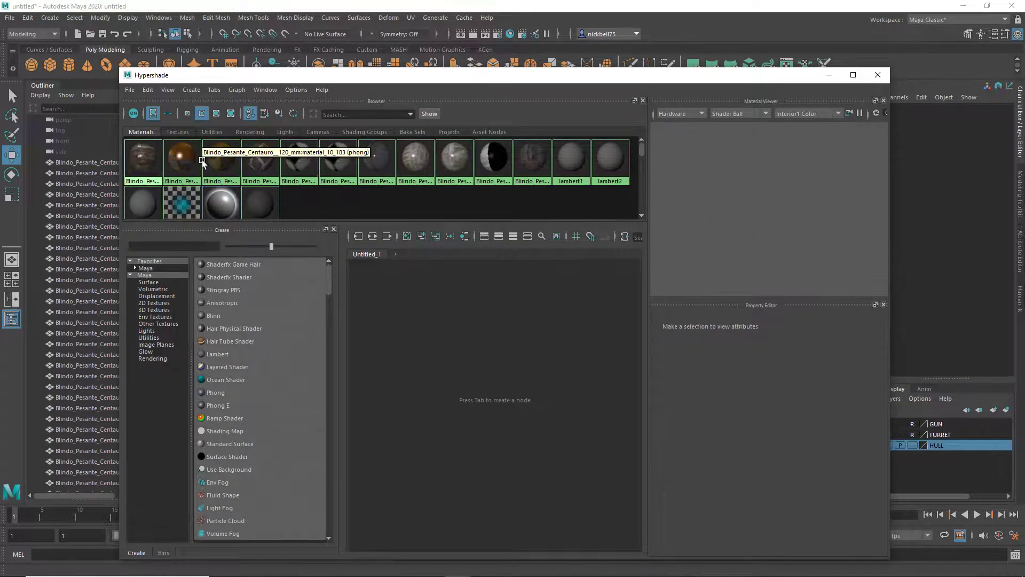
{"action": "left_click", "coordinate": [878, 75]}
Select all of the hull's objects and assign a new Lambert material to them
{"action": "left_click_drag", "start_coordinate": [275, 130], "coordinate": [874, 422]}
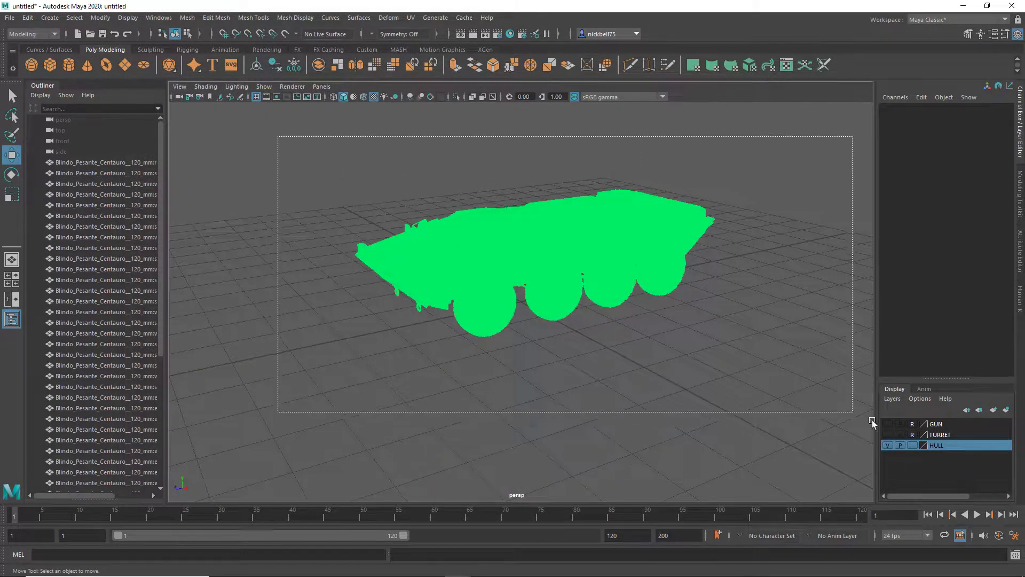
{"action": "right_click_drag", "start_coordinate": [338, 214], "coordinate": [448, 489]}
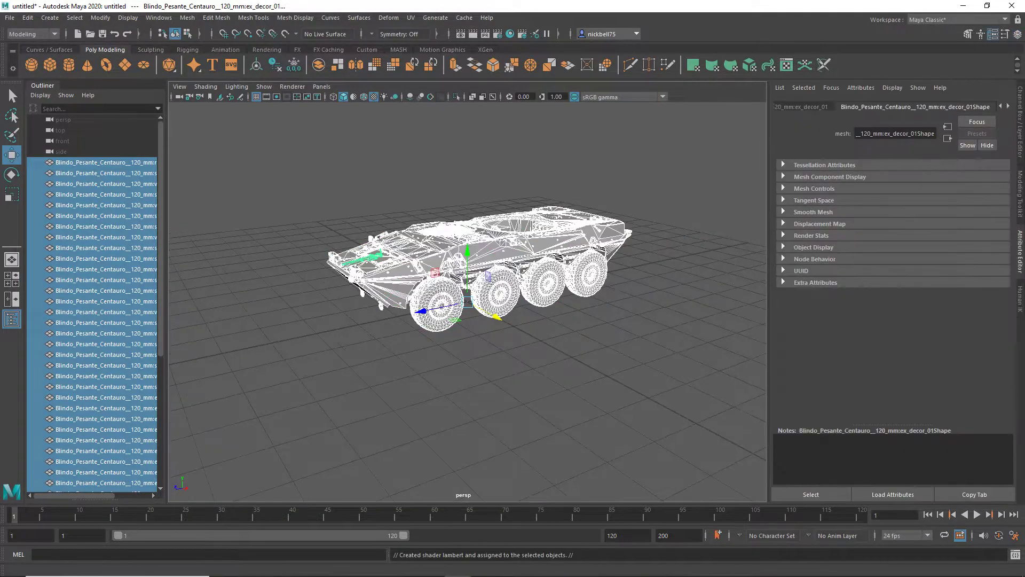
{"action": "key", "text": "ctrl+a"}
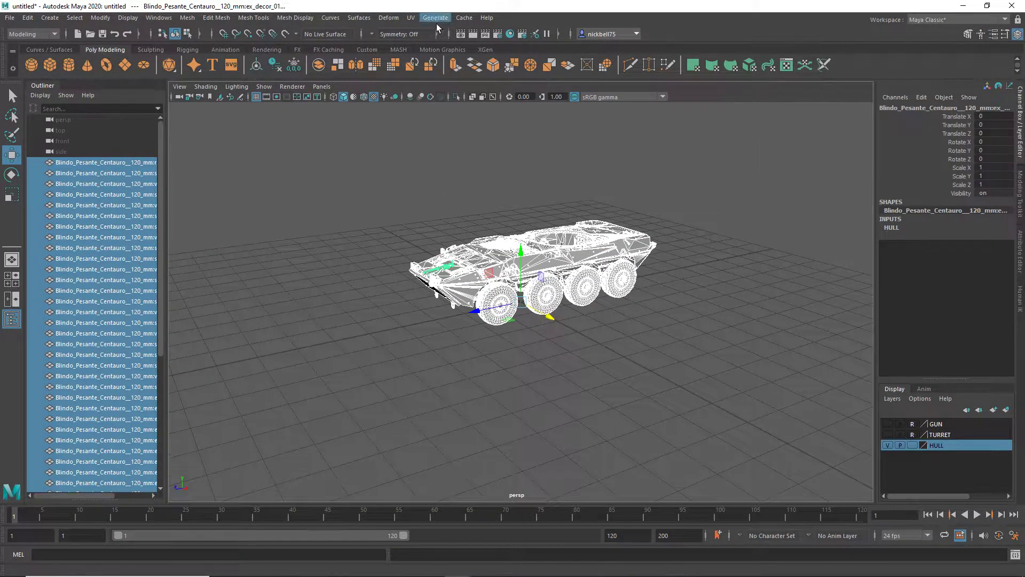
Open the hull's UV layout in the UV Editor and check its shells and position relative to the 0–1 tile
{"action": "left_click", "coordinate": [411, 17]}
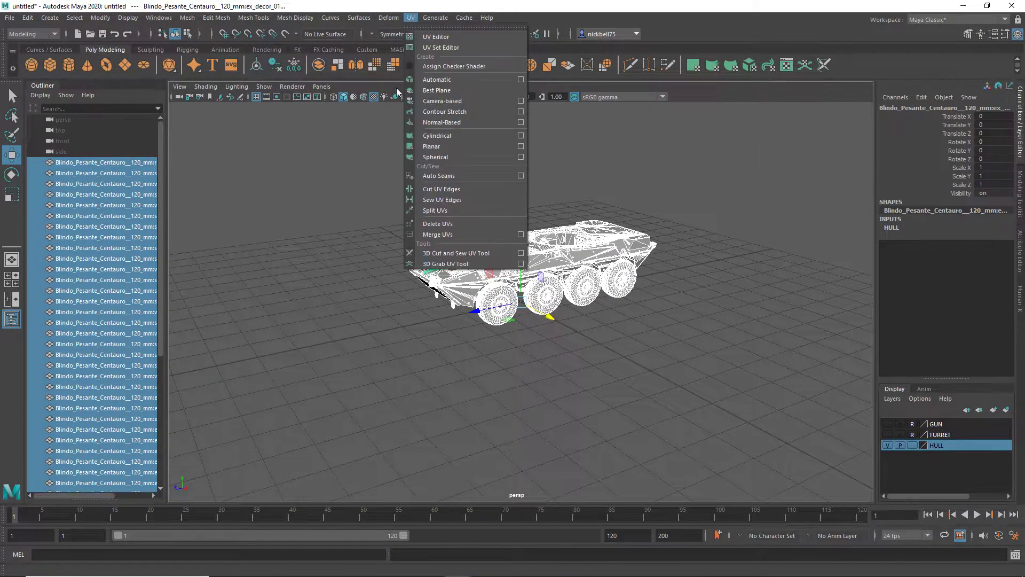
{"action": "left_click", "coordinate": [437, 37]}
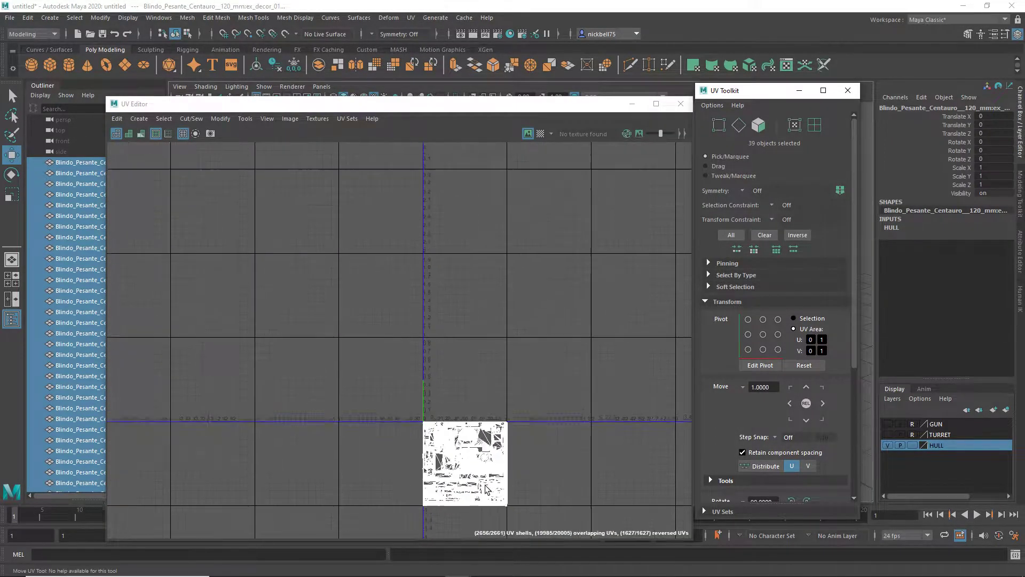
{"action": "scroll", "coordinate": [470, 459], "scroll_direction": "up", "scroll_amount": 6}
{"action": "scroll", "coordinate": [436, 425], "scroll_direction": "up", "scroll_amount": 2}
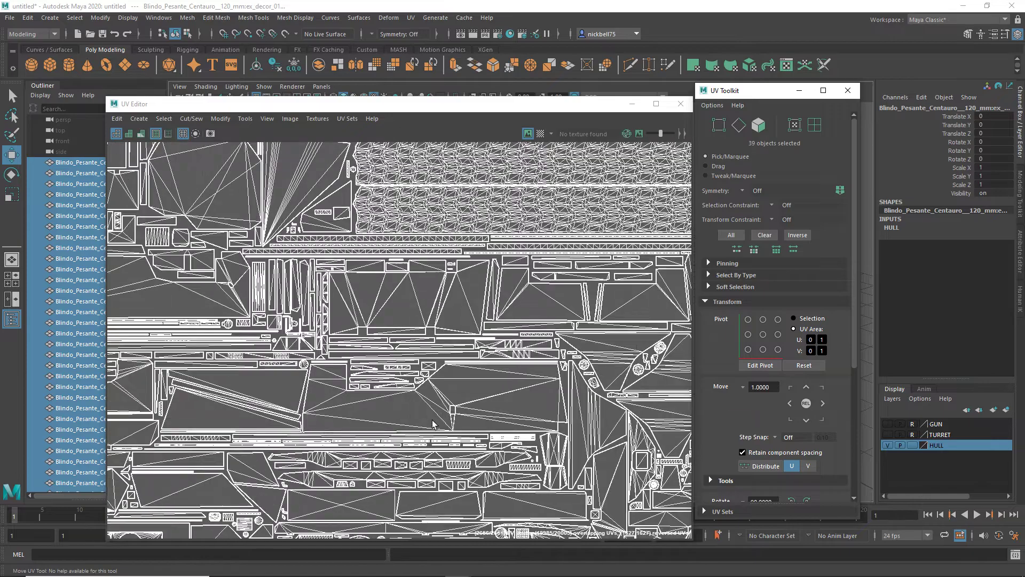
{"action": "scroll", "coordinate": [435, 427], "scroll_direction": "down", "scroll_amount": 6}
{"action": "scroll", "coordinate": [415, 407], "scroll_direction": "down", "scroll_amount": 2}
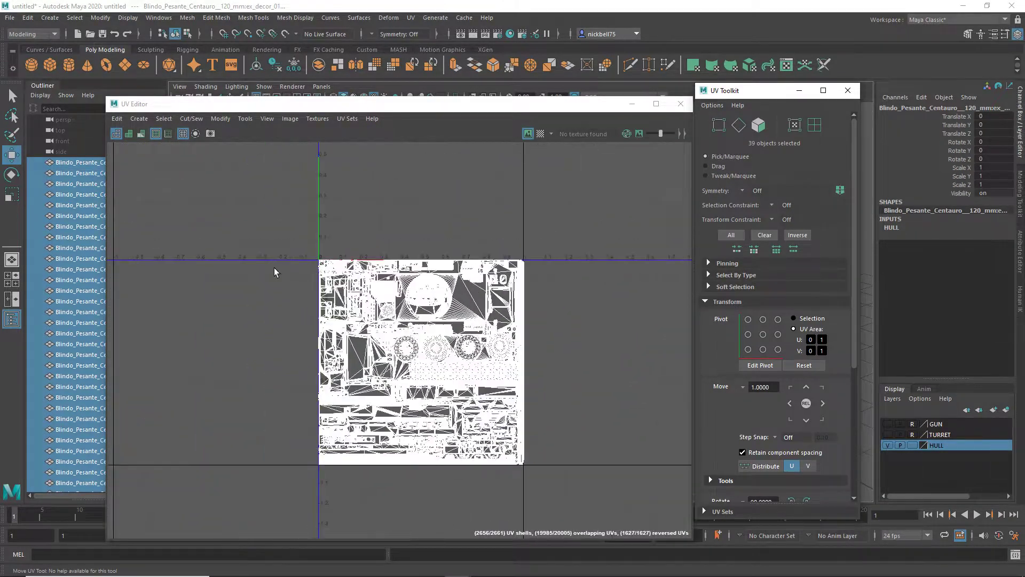
Select all of the hull's UV shells, move them up 1 unit in V into the 0–1 tile, and close the UV windows
{"action": "right_click_drag", "start_coordinate": [286, 269], "coordinate": [245, 255]}
{"action": "left_click_drag", "start_coordinate": [256, 234], "coordinate": [592, 466]}
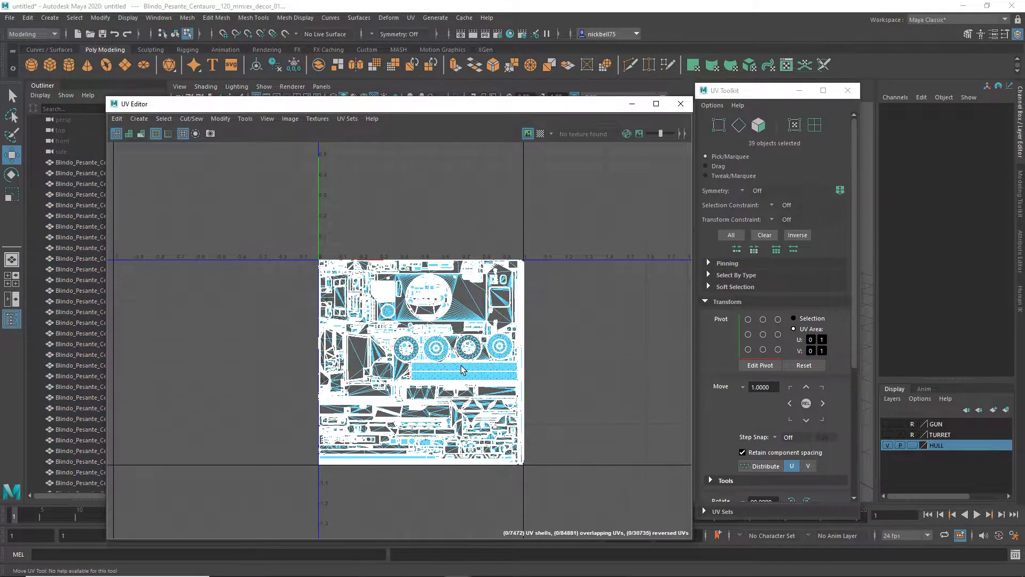
{"action": "key", "text": "w"}
{"action": "left_click", "coordinate": [385, 295]}
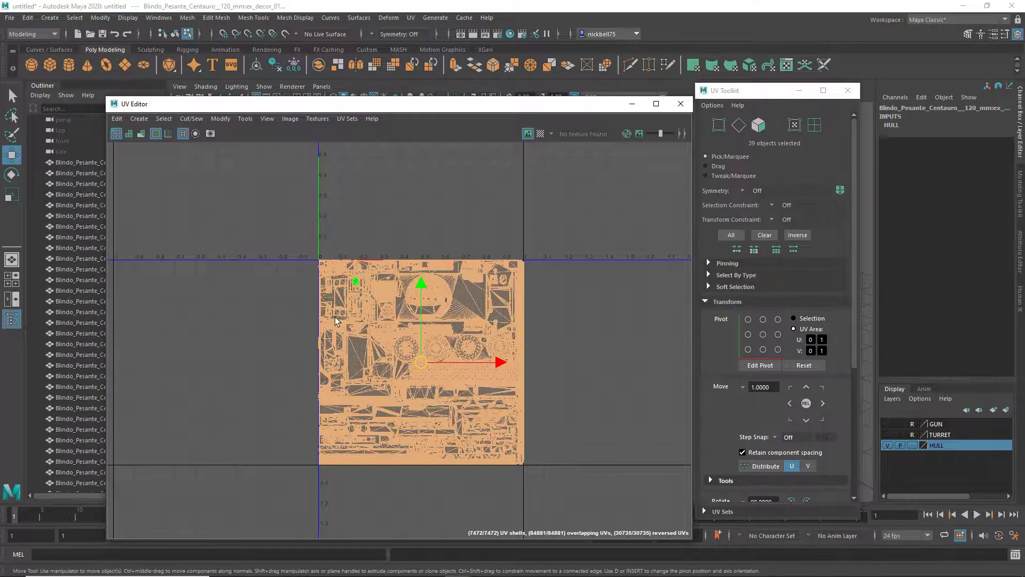
{"action": "key", "text": "ctrl+z"}
{"action": "scroll", "coordinate": [390, 276], "scroll_direction": "down", "scroll_amount": 3}
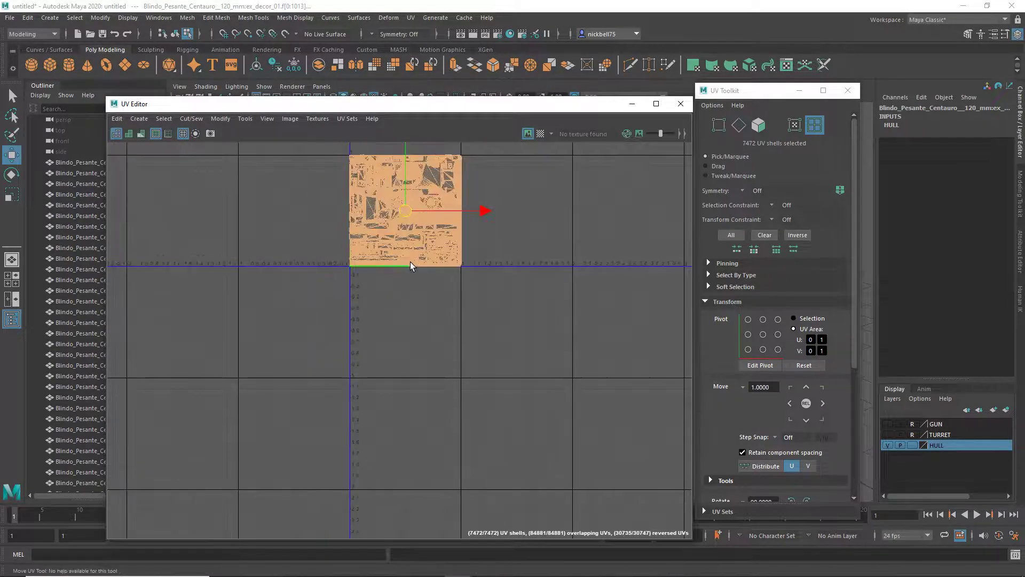
{"action": "scroll", "coordinate": [429, 200], "scroll_direction": "up", "scroll_amount": 4}
{"action": "left_click", "coordinate": [679, 104]}
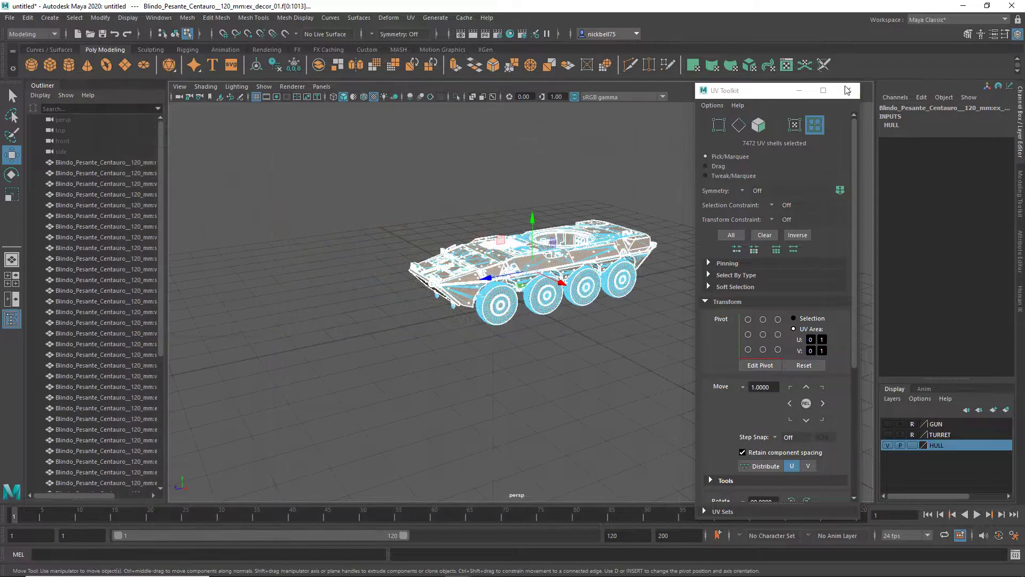
{"action": "left_click", "coordinate": [848, 90]}
Select all hull objects in object mode and export the selection as an FBX file named HULL to the Blindo_Pesante_Centauro__120_mm folder
{"action": "left_click", "coordinate": [704, 181]}
{"action": "right_click_drag", "start_coordinate": [610, 181], "coordinate": [569, 264]}
{"action": "left_click_drag", "start_coordinate": [355, 170], "coordinate": [500, 240]}
{"action": "left_click", "coordinate": [10, 17]}
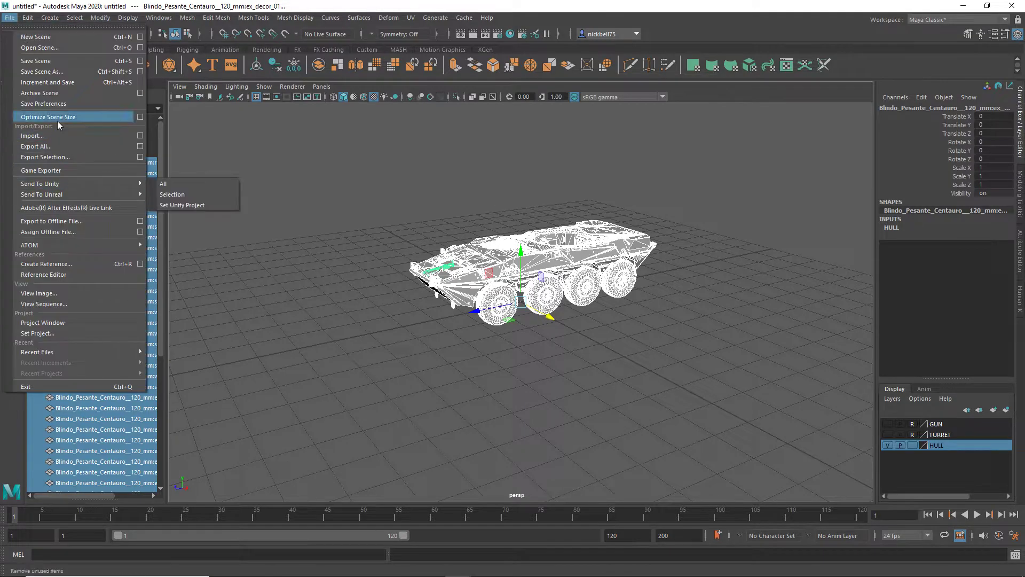
{"action": "left_click", "coordinate": [48, 157]}
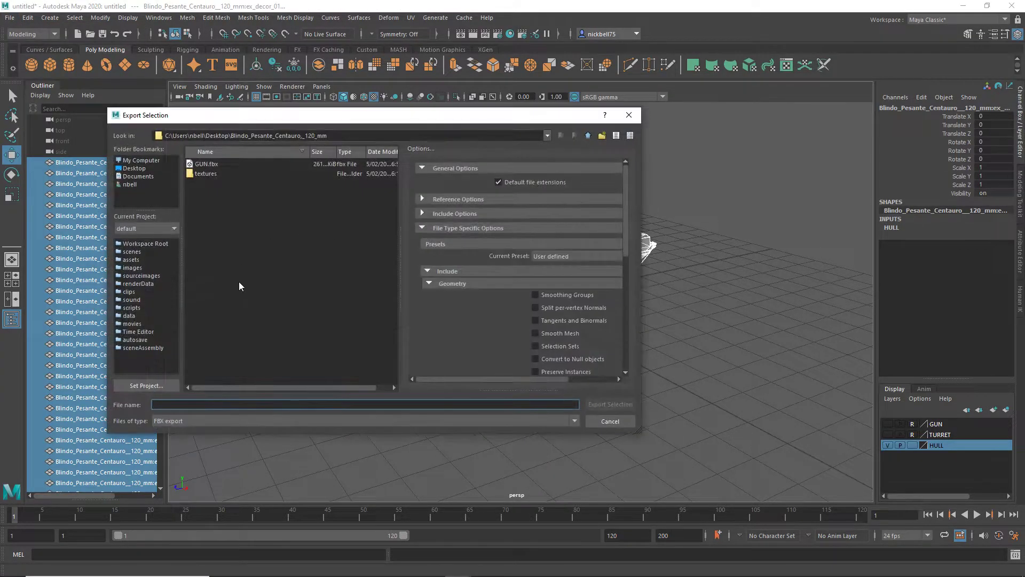
{"action": "type", "text": "HULL"}
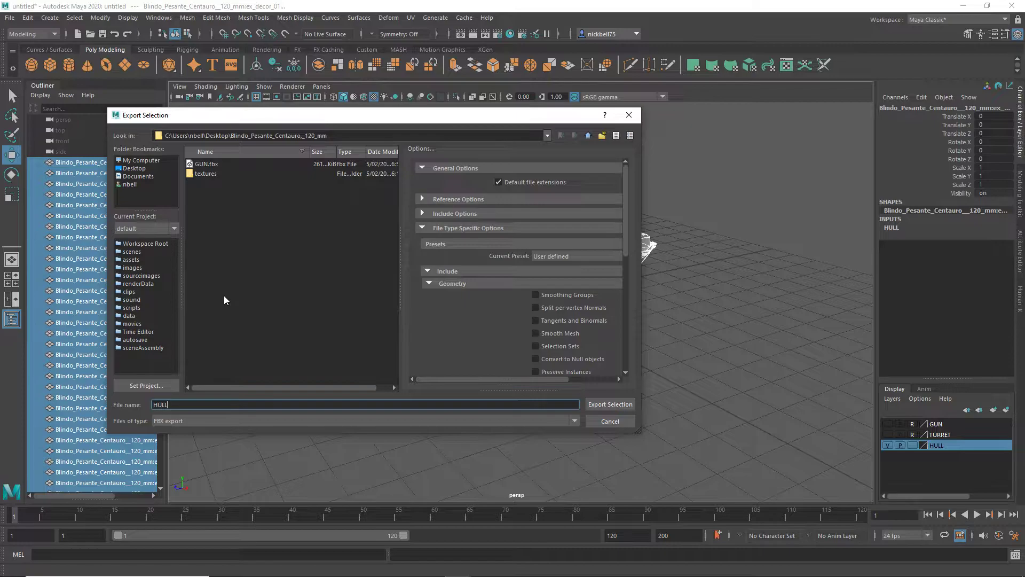
{"action": "left_click", "coordinate": [605, 403]}
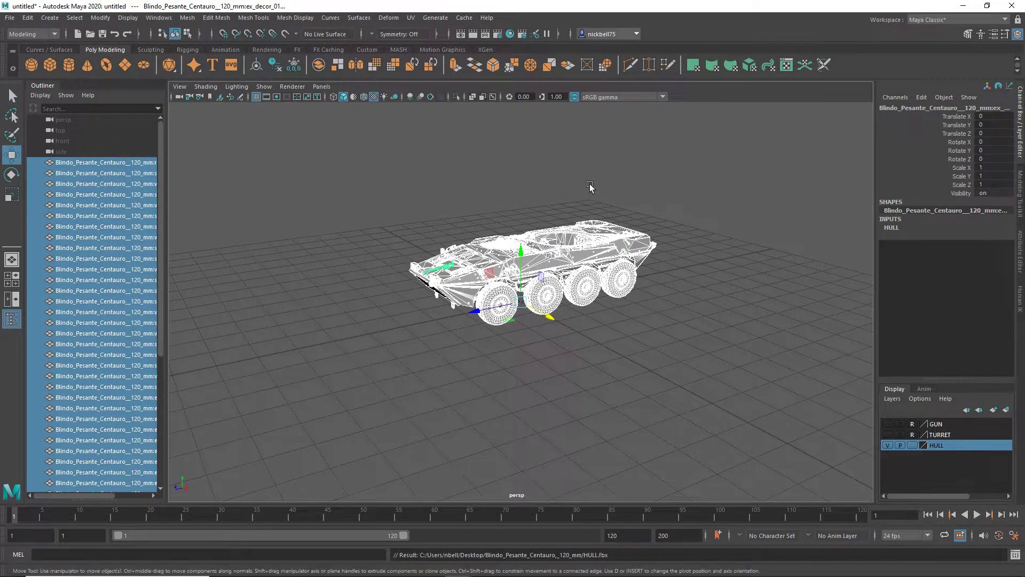
Switch to Substance Painter and create a new project from HULL.fbx with the PBR - Metallic Roughness template at 1024 resolution
{"action": "key", "text": "alt+Tab"}
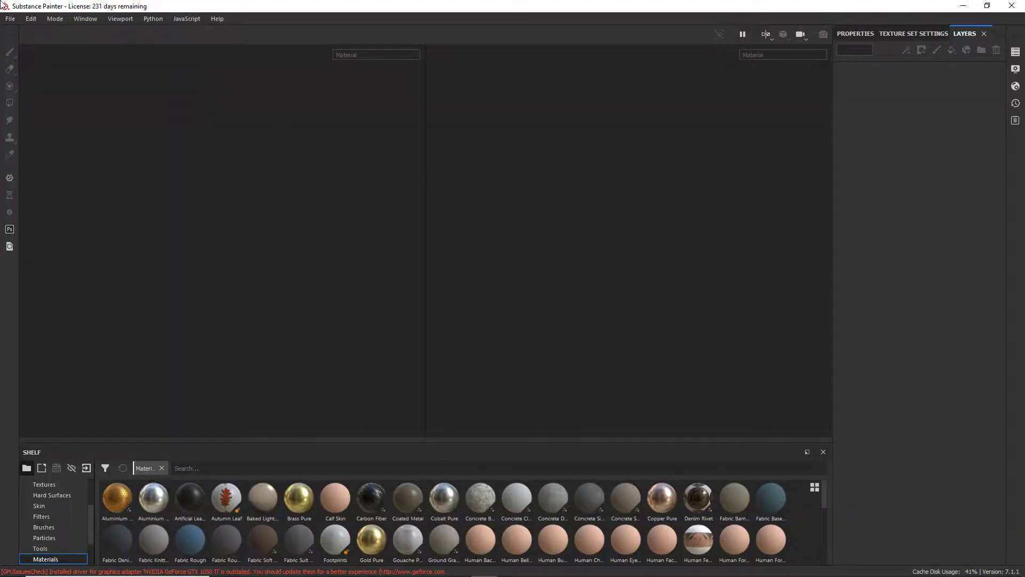
{"action": "left_click", "coordinate": [10, 19]}
{"action": "left_click", "coordinate": [20, 32]}
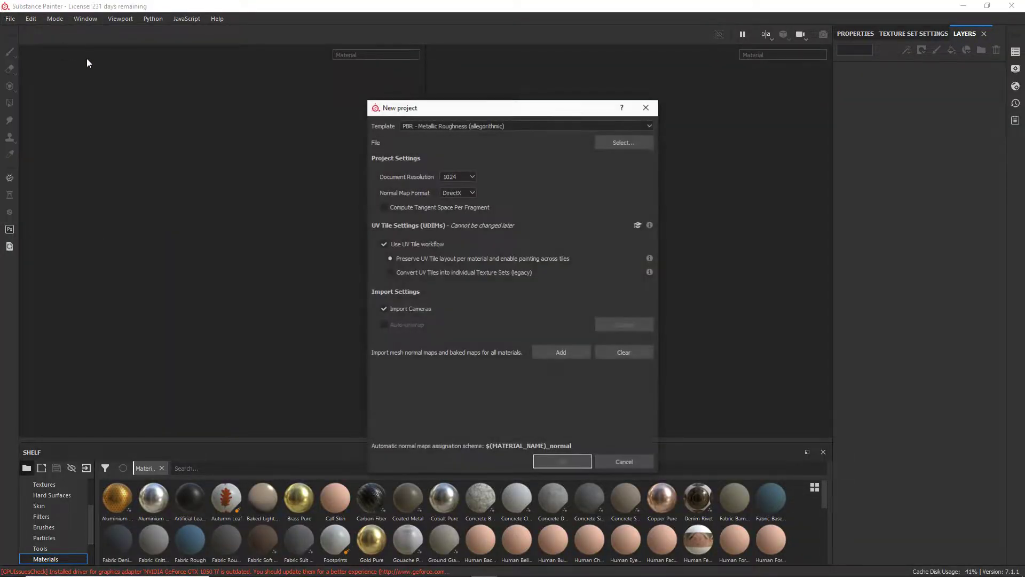
{"action": "left_click", "coordinate": [613, 143]}
{"action": "left_click", "coordinate": [489, 228]}
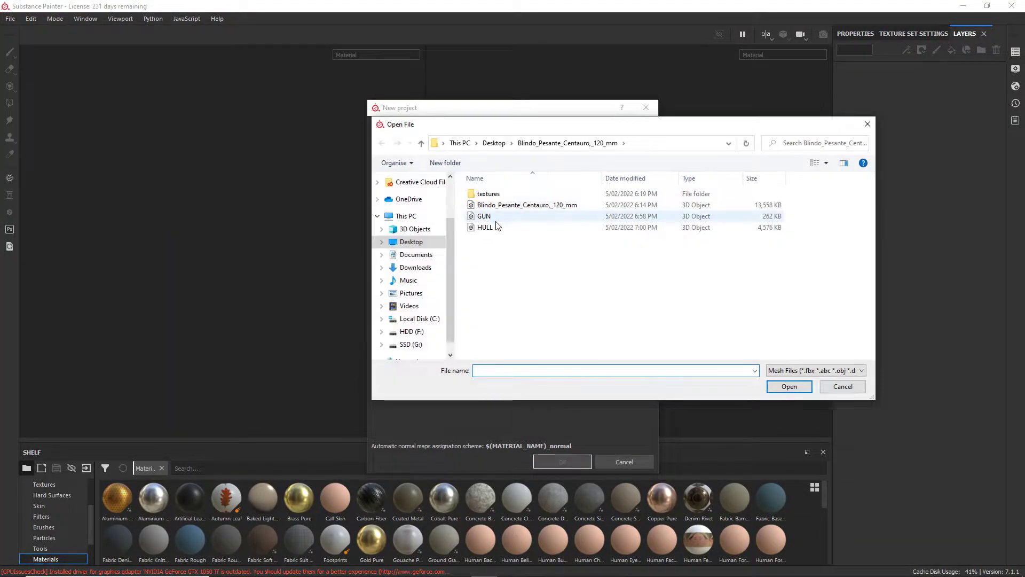
{"action": "left_click", "coordinate": [789, 387]}
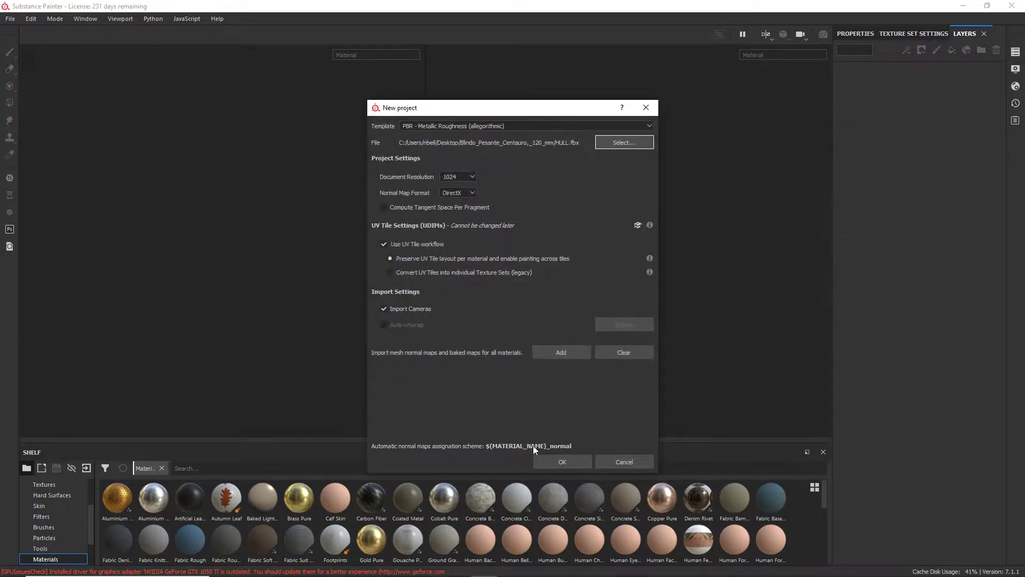
{"action": "left_click", "coordinate": [547, 461]}
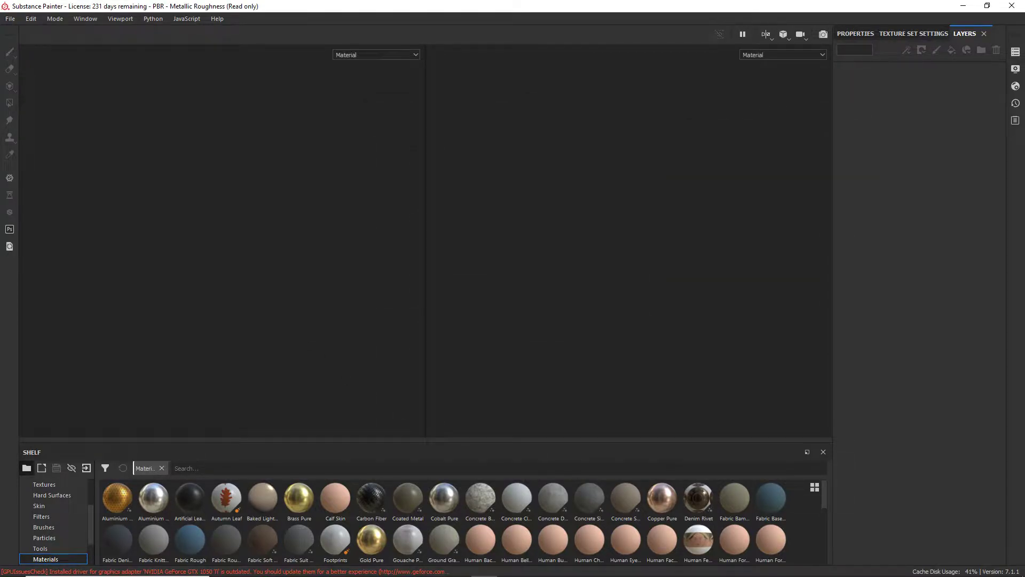
Examine the imported hull mesh in the 3D view from its side and front, up close and at a distance
{"action": "left_click_drag", "start_coordinate": [300, 278], "coordinate": [206, 263], "text": "alt"}
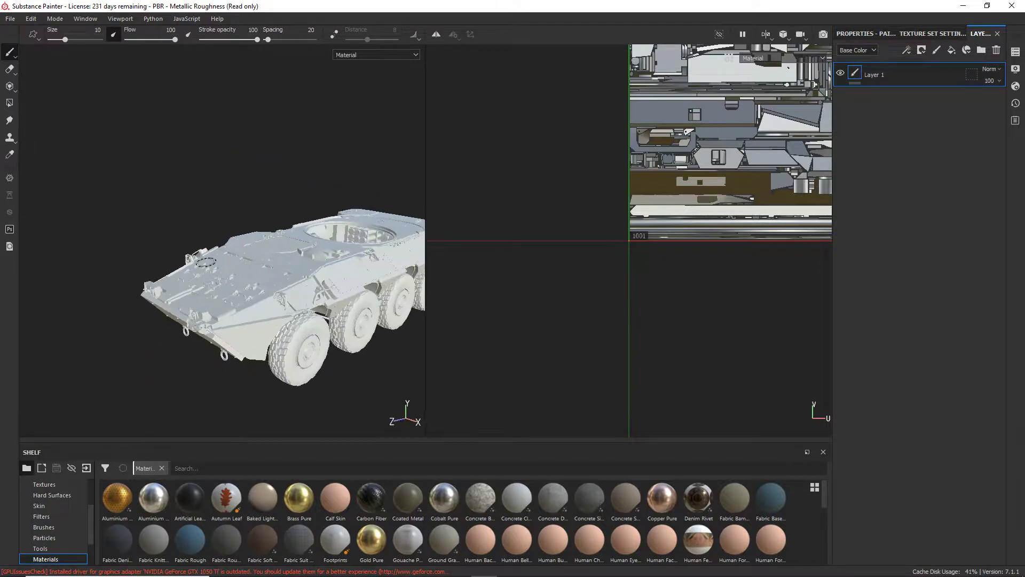
{"action": "scroll", "coordinate": [320, 294], "scroll_direction": "down", "scroll_amount": 4}
{"action": "scroll", "coordinate": [330, 299], "scroll_direction": "up", "scroll_amount": 3}
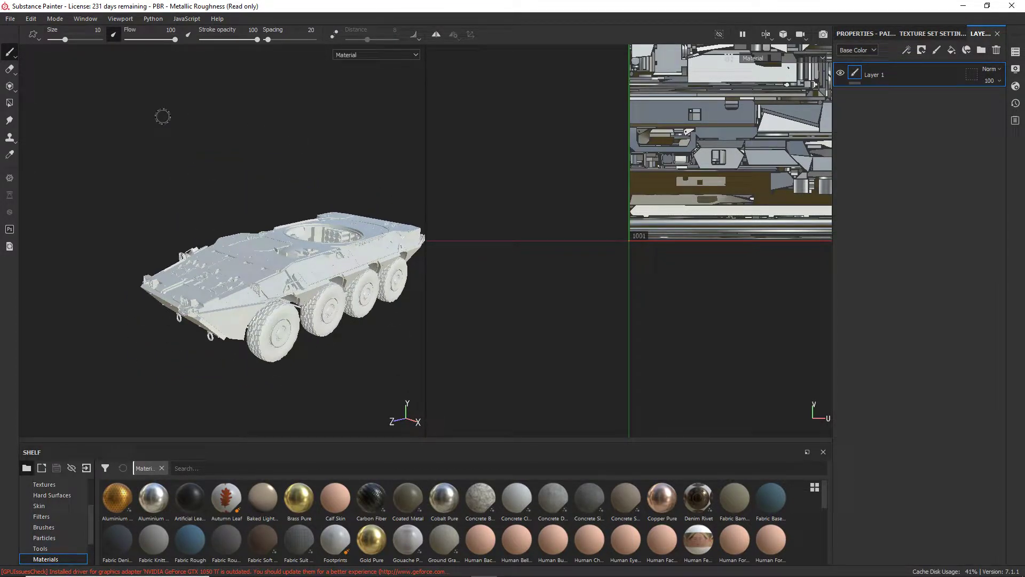
{"action": "scroll", "coordinate": [224, 244], "scroll_direction": "up", "scroll_amount": 2}
{"action": "scroll", "coordinate": [279, 326], "scroll_direction": "down", "scroll_amount": 4}
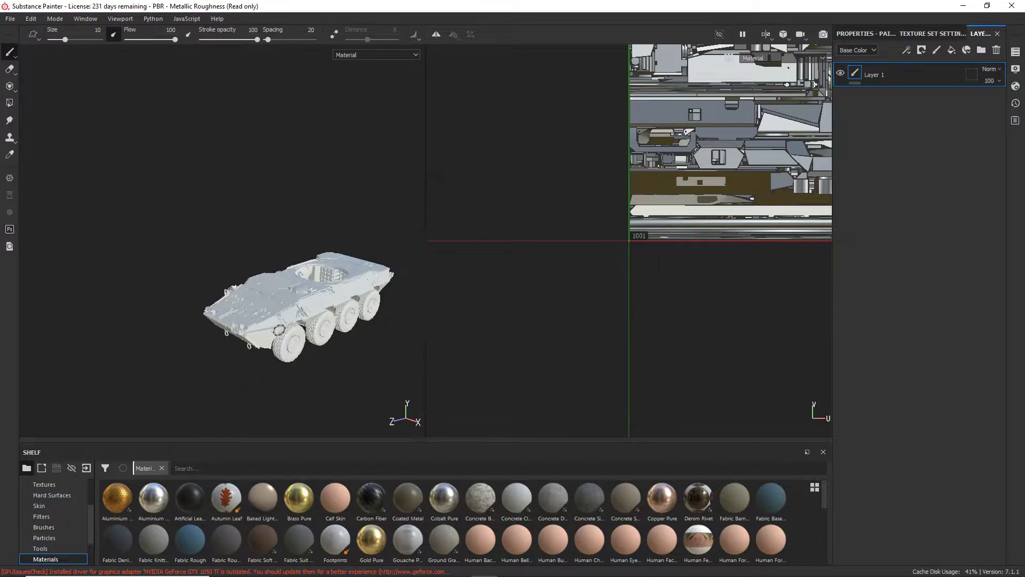
{"action": "left_click_drag", "start_coordinate": [226, 287], "coordinate": [320, 273], "text": "alt"}
{"action": "scroll", "coordinate": [307, 305], "scroll_direction": "up", "scroll_amount": 4}
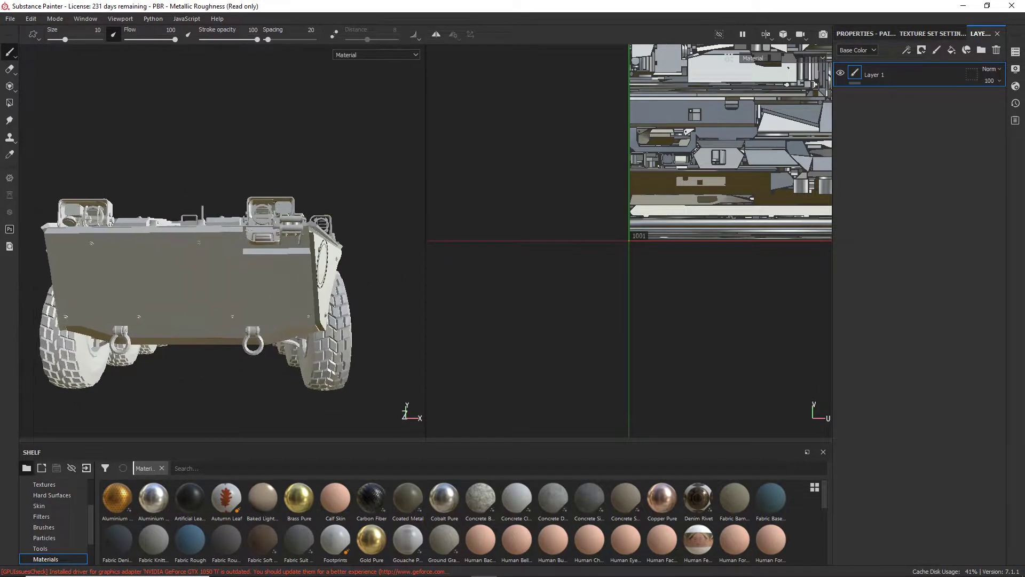
{"action": "scroll", "coordinate": [289, 282], "scroll_direction": "up", "scroll_amount": 1}
{"action": "scroll", "coordinate": [277, 274], "scroll_direction": "down", "scroll_amount": 2}
{"action": "scroll", "coordinate": [277, 273], "scroll_direction": "down", "scroll_amount": 2}
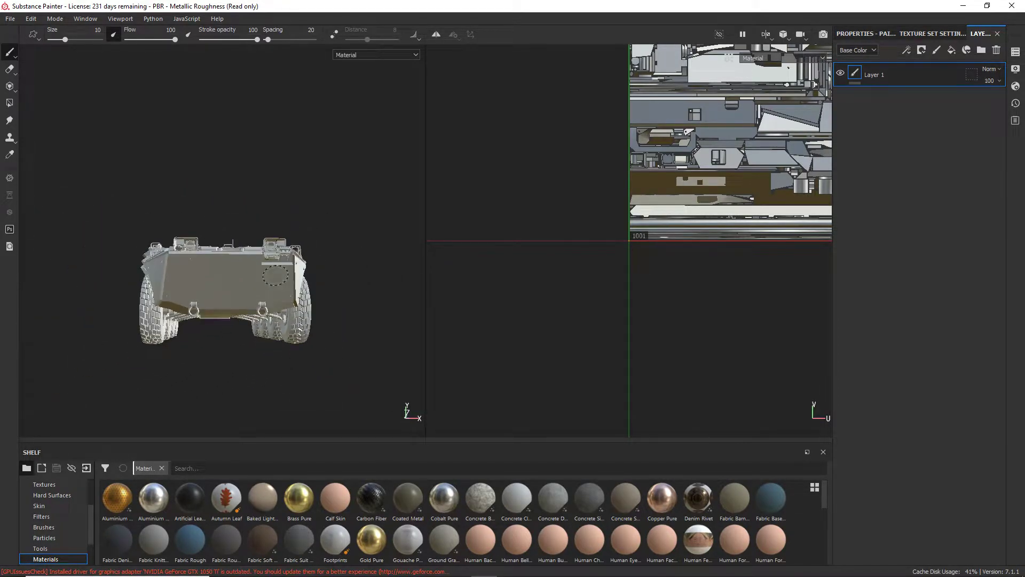
{"action": "left_click_drag", "start_coordinate": [267, 278], "coordinate": [248, 276], "text": "alt"}
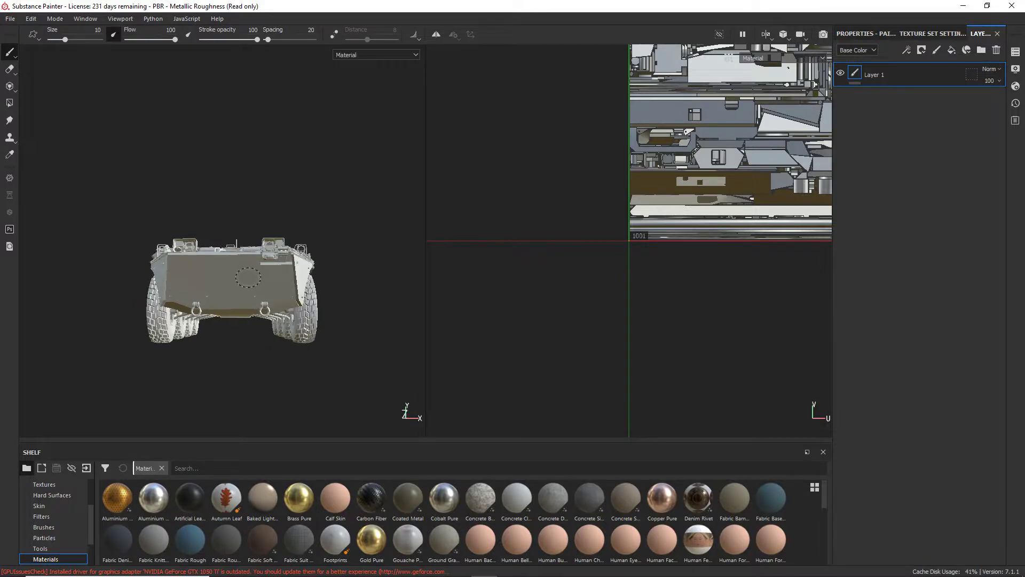
Examine the hull mesh from above, from the front corner and from the front, both close up and at full view
{"action": "scroll", "coordinate": [566, 214], "scroll_direction": "up", "scroll_amount": 2}
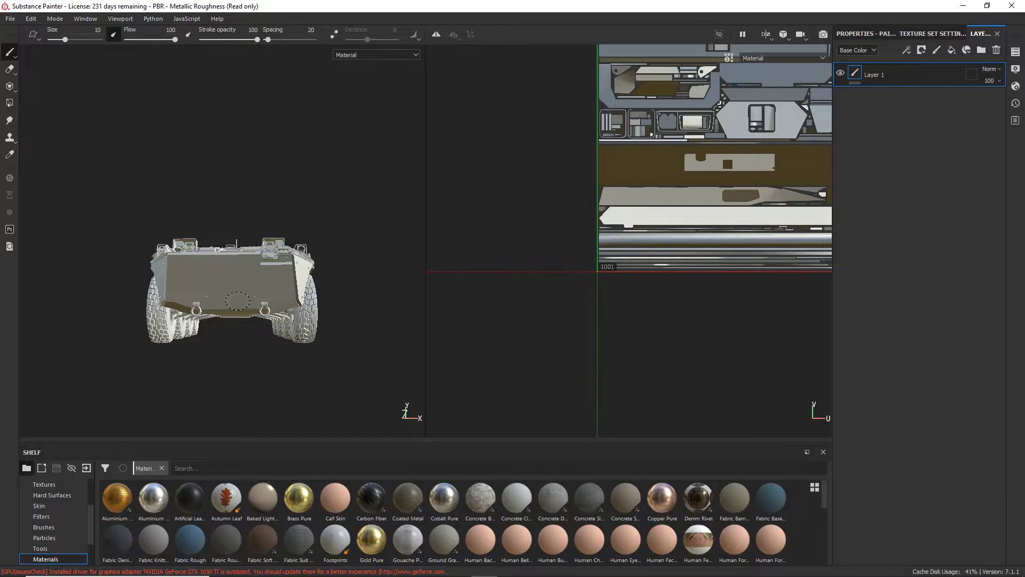
{"action": "left_click_drag", "start_coordinate": [237, 300], "coordinate": [388, 251], "text": "alt"}
{"action": "scroll", "coordinate": [343, 222], "scroll_direction": "up", "scroll_amount": 3}
{"action": "scroll", "coordinate": [358, 235], "scroll_direction": "up", "scroll_amount": 3}
{"action": "scroll", "coordinate": [595, 142], "scroll_direction": "down", "scroll_amount": 2}
{"action": "scroll", "coordinate": [596, 142], "scroll_direction": "up", "scroll_amount": 4}
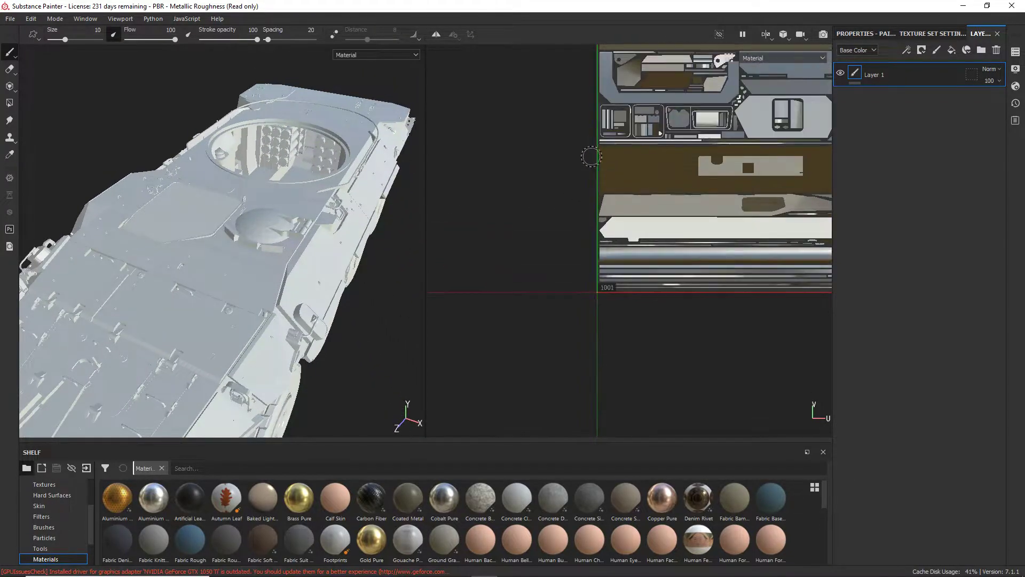
{"action": "scroll", "coordinate": [591, 157], "scroll_direction": "down", "scroll_amount": 1}
{"action": "scroll", "coordinate": [331, 288], "scroll_direction": "down", "scroll_amount": 3}
{"action": "left_click_drag", "start_coordinate": [331, 288], "coordinate": [315, 267], "text": "alt"}
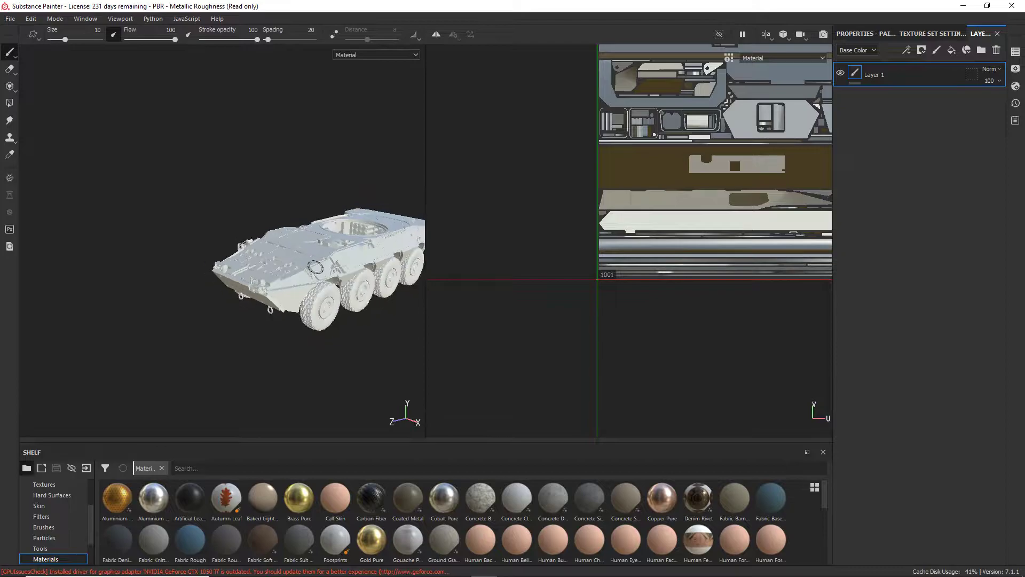
{"action": "scroll", "coordinate": [316, 267], "scroll_direction": "down", "scroll_amount": 3}
{"action": "scroll", "coordinate": [370, 241], "scroll_direction": "up", "scroll_amount": 5}
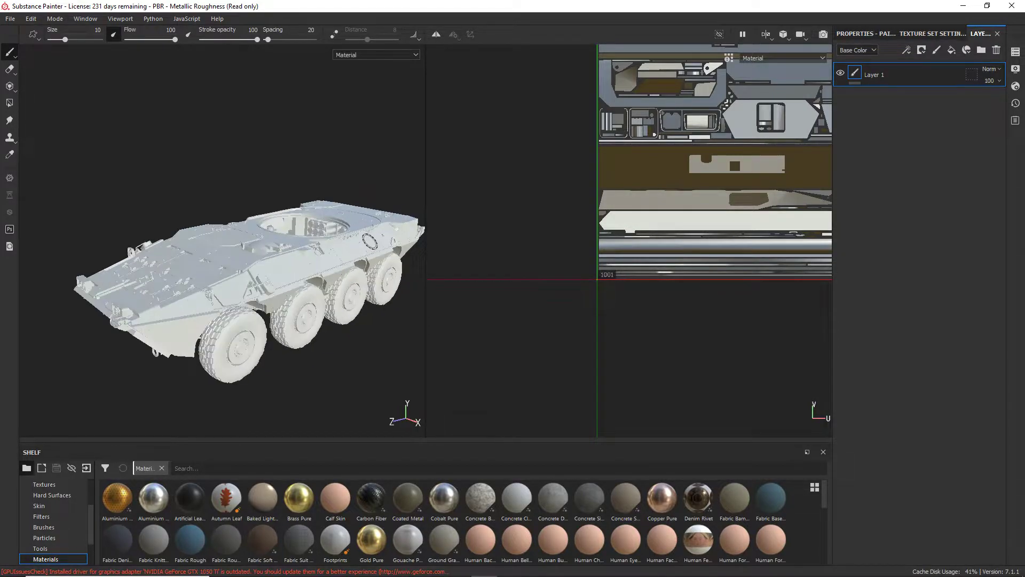
{"action": "left_click_drag", "start_coordinate": [371, 241], "coordinate": [284, 203], "text": "alt"}
{"action": "scroll", "coordinate": [348, 274], "scroll_direction": "up", "scroll_amount": 4}
{"action": "scroll", "coordinate": [239, 253], "scroll_direction": "down", "scroll_amount": 3}
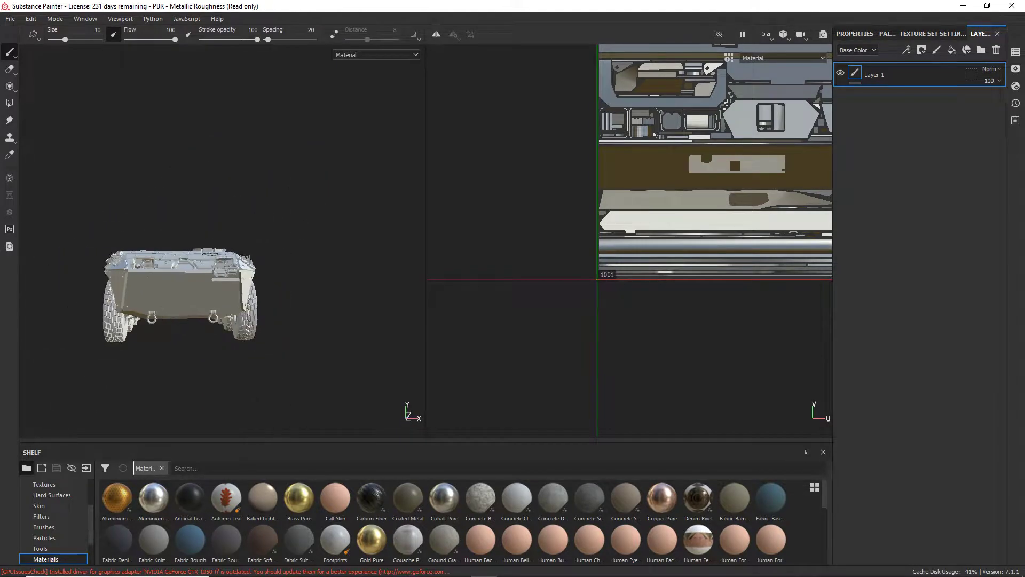
{"action": "left_click_drag", "start_coordinate": [198, 299], "coordinate": [198, 321], "text": "alt"}
{"action": "scroll", "coordinate": [251, 219], "scroll_direction": "down", "scroll_amount": 2}
{"action": "scroll", "coordinate": [246, 218], "scroll_direction": "up", "scroll_amount": 5}
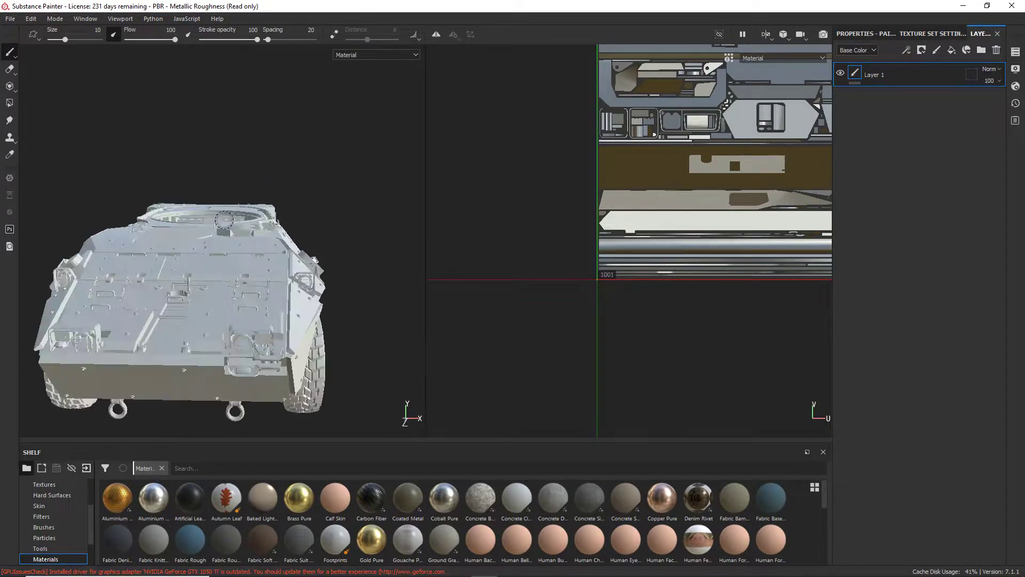
Inspect the hull's side profile and the bolts, handles and grille on its front deck up close
{"action": "left_click_drag", "start_coordinate": [240, 219], "coordinate": [39, 227], "text": "alt"}
{"action": "left_click_drag", "start_coordinate": [240, 272], "coordinate": [296, 293], "text": "alt"}
{"action": "scroll", "coordinate": [300, 267], "scroll_direction": "down", "scroll_amount": 2}
{"action": "scroll", "coordinate": [301, 262], "scroll_direction": "down", "scroll_amount": 2}
{"action": "scroll", "coordinate": [302, 258], "scroll_direction": "up", "scroll_amount": 3}
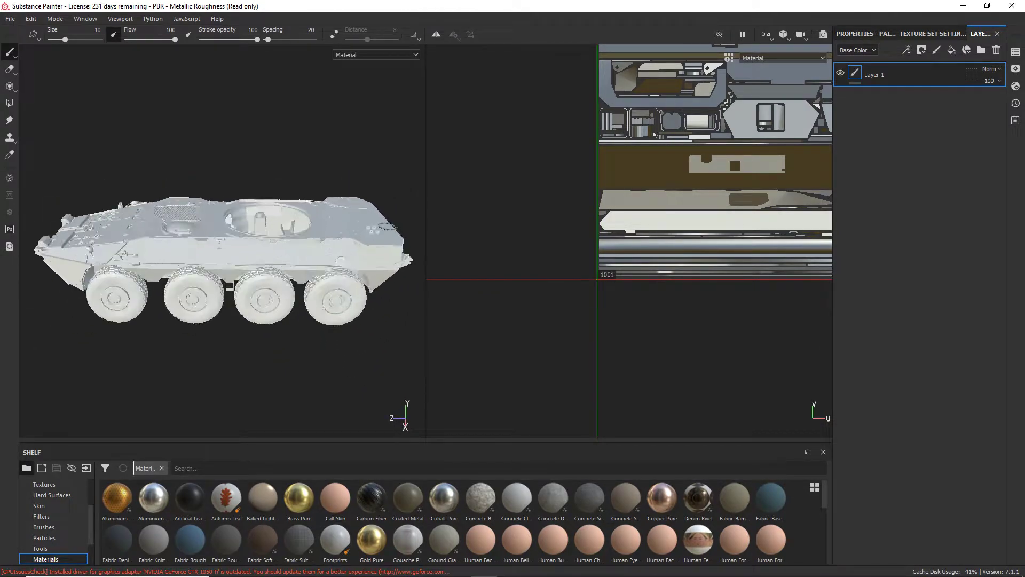
{"action": "scroll", "coordinate": [382, 224], "scroll_direction": "up", "scroll_amount": 2}
{"action": "left_click_drag", "start_coordinate": [391, 215], "coordinate": [524, 188], "text": "alt"}
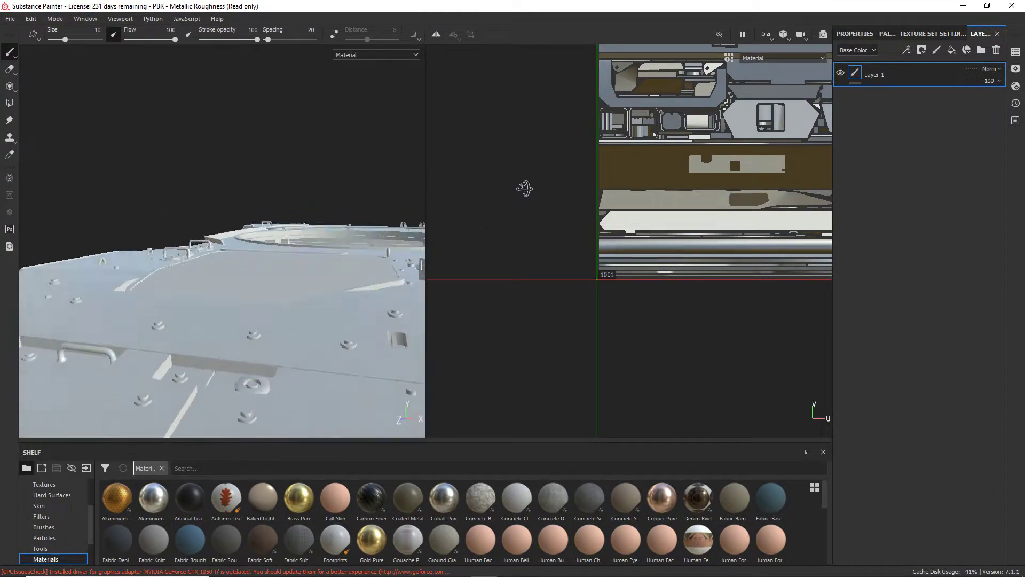
{"action": "scroll", "coordinate": [334, 241], "scroll_direction": "down", "scroll_amount": 3}
{"action": "left_click_drag", "start_coordinate": [335, 240], "coordinate": [446, 330], "text": "alt"}
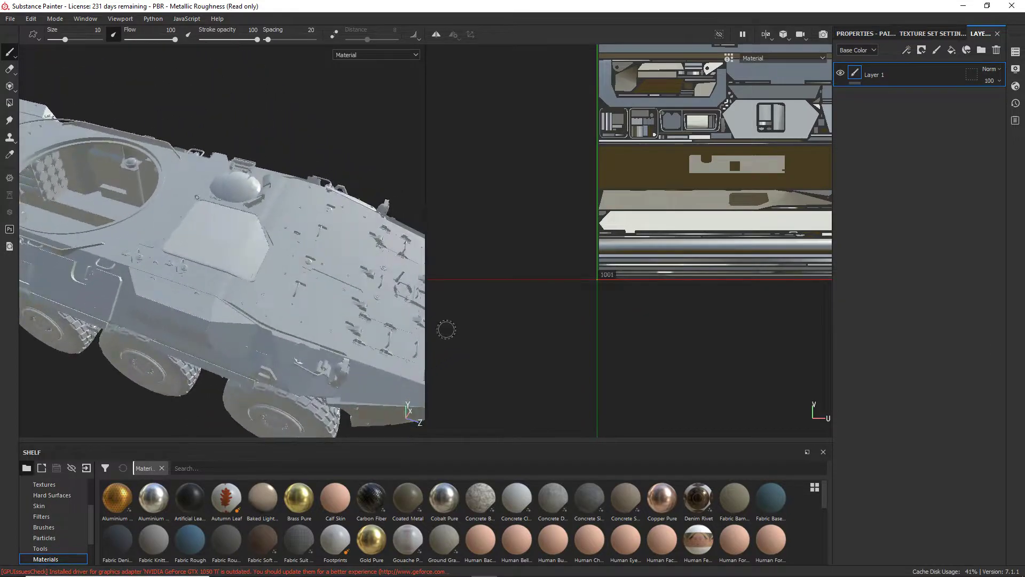
{"action": "scroll", "coordinate": [350, 291], "scroll_direction": "up", "scroll_amount": 3}
{"action": "scroll", "coordinate": [322, 268], "scroll_direction": "up", "scroll_amount": 1}
{"action": "left_click_drag", "start_coordinate": [321, 267], "coordinate": [316, 309], "text": "alt"}
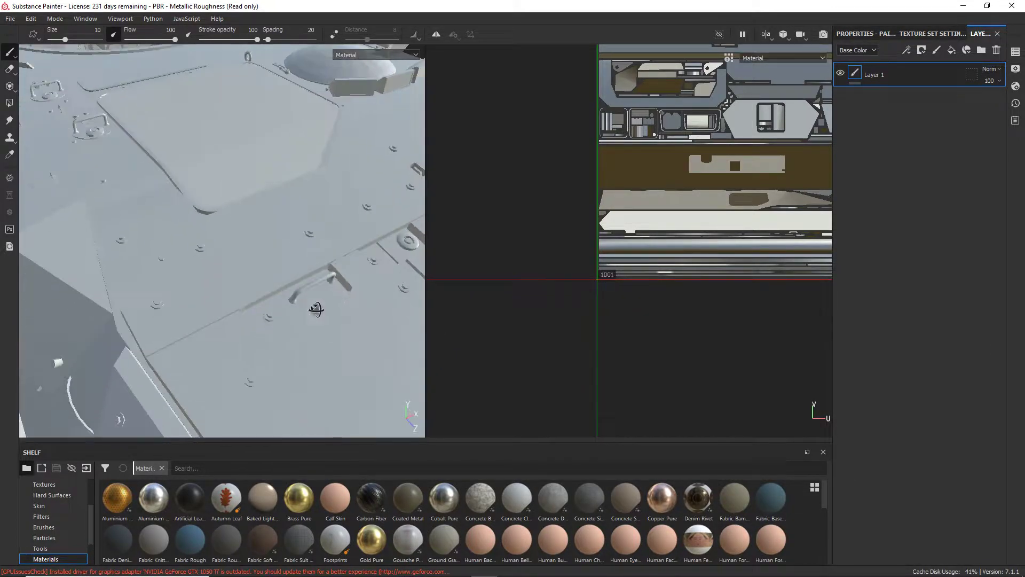
Activate the Polygon Fill tool in mesh fill mode and set its fill colour to bright red
{"action": "left_click", "coordinate": [6, 106]}
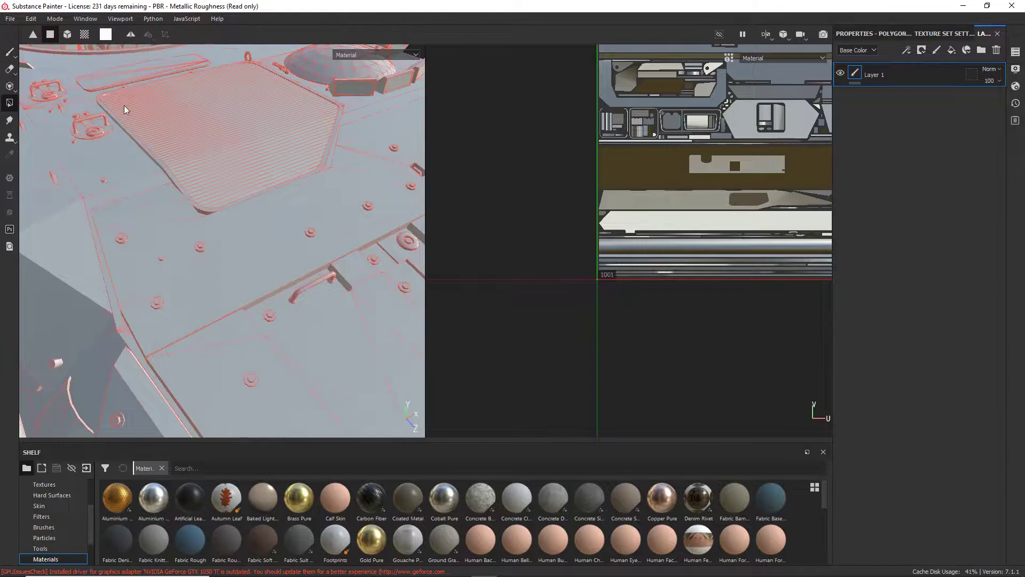
{"action": "scroll", "coordinate": [327, 268], "scroll_direction": "up", "scroll_amount": 2}
{"action": "left_click_drag", "start_coordinate": [327, 268], "coordinate": [326, 302], "text": "alt"}
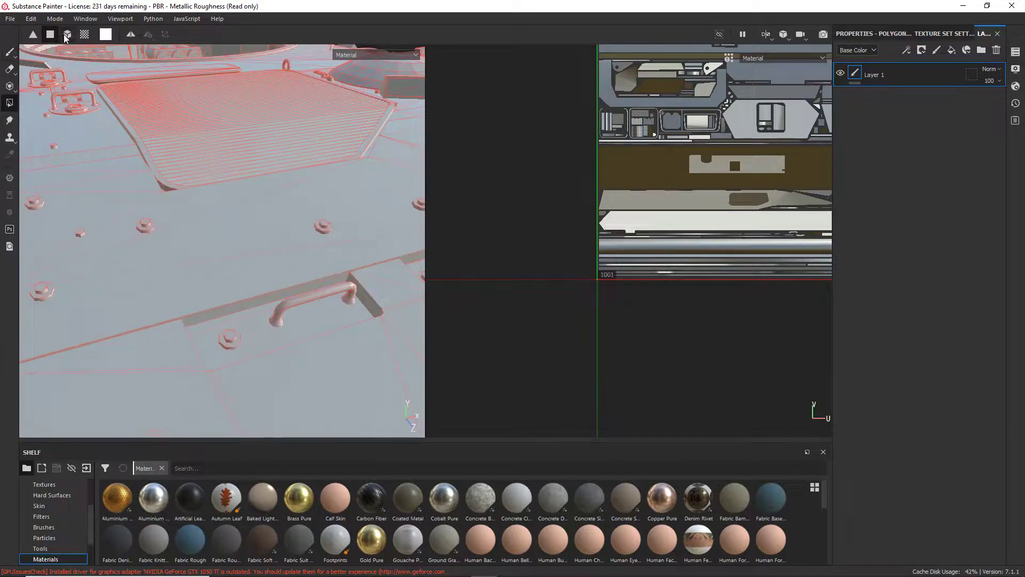
{"action": "left_click", "coordinate": [105, 35]}
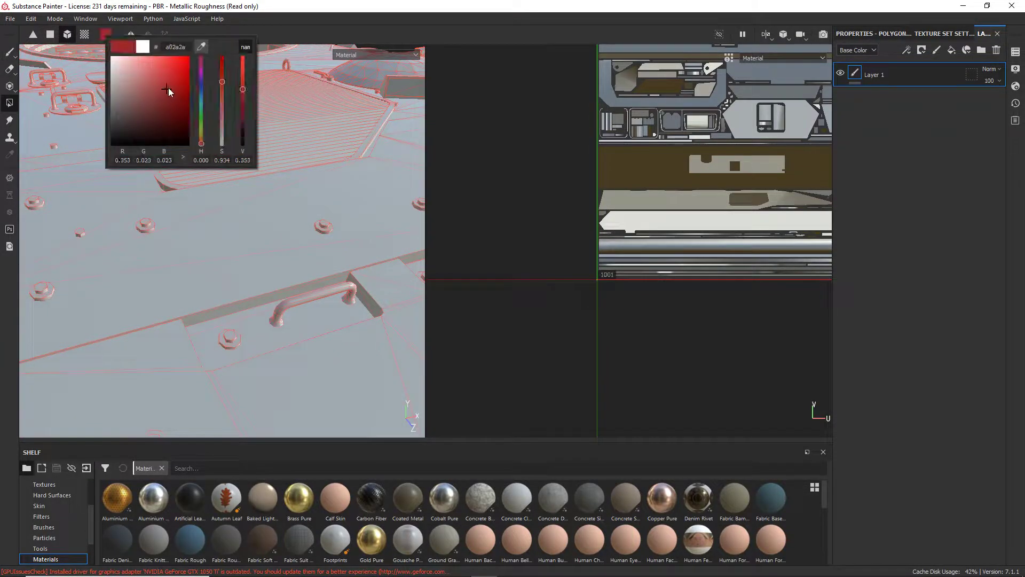
{"action": "left_click", "coordinate": [235, 221]}
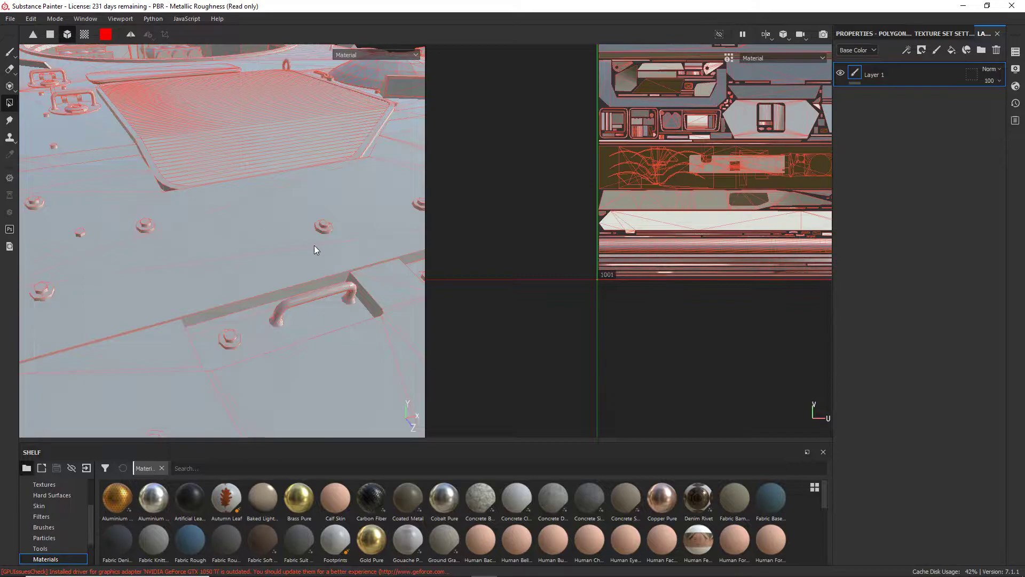
Fill the grab handle on the front deck, just ahead of the grille, with red
{"action": "left_click", "coordinate": [295, 302]}
{"action": "left_click_drag", "start_coordinate": [301, 305], "coordinate": [537, 275], "text": "alt"}
{"action": "left_click_drag", "start_coordinate": [392, 322], "coordinate": [261, 288], "text": "alt"}
{"action": "scroll", "coordinate": [261, 283], "scroll_direction": "down", "scroll_amount": 4}
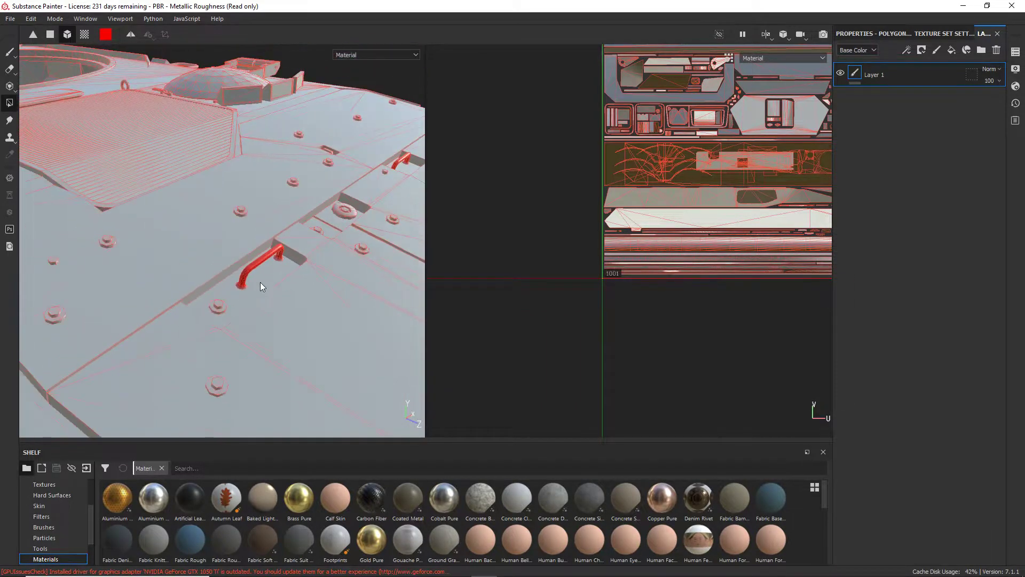
{"action": "left_click_drag", "start_coordinate": [245, 245], "coordinate": [243, 284], "text": "alt"}
{"action": "scroll", "coordinate": [281, 263], "scroll_direction": "down", "scroll_amount": 2}
{"action": "scroll", "coordinate": [281, 264], "scroll_direction": "down", "scroll_amount": 3}
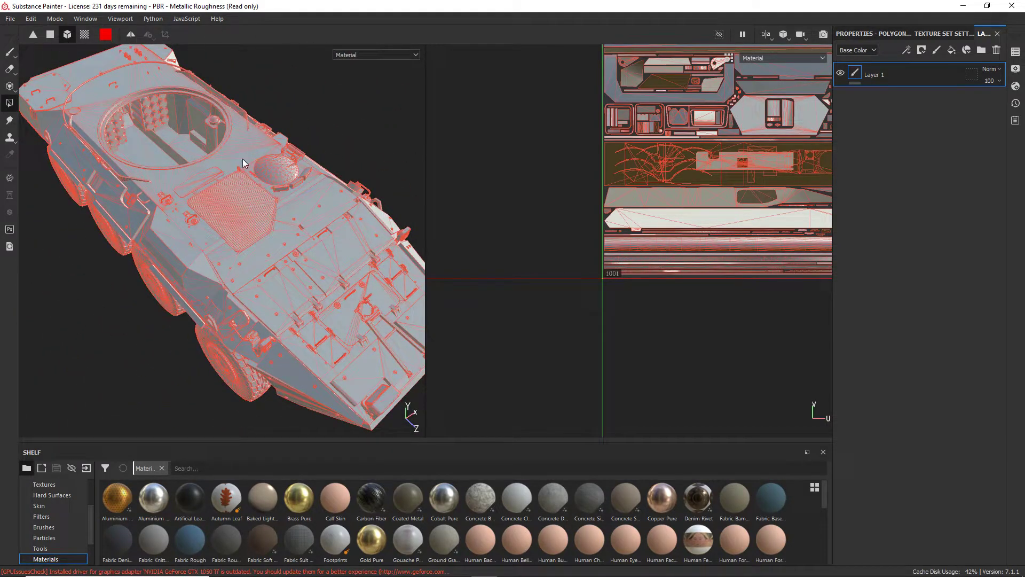
Fill the two handles on the small front access panel and the bolt beside it with red
{"action": "scroll", "coordinate": [243, 163], "scroll_direction": "down", "scroll_amount": 3}
{"action": "left_click_drag", "start_coordinate": [298, 251], "coordinate": [246, 327], "text": "alt"}
{"action": "scroll", "coordinate": [313, 334], "scroll_direction": "up", "scroll_amount": 3}
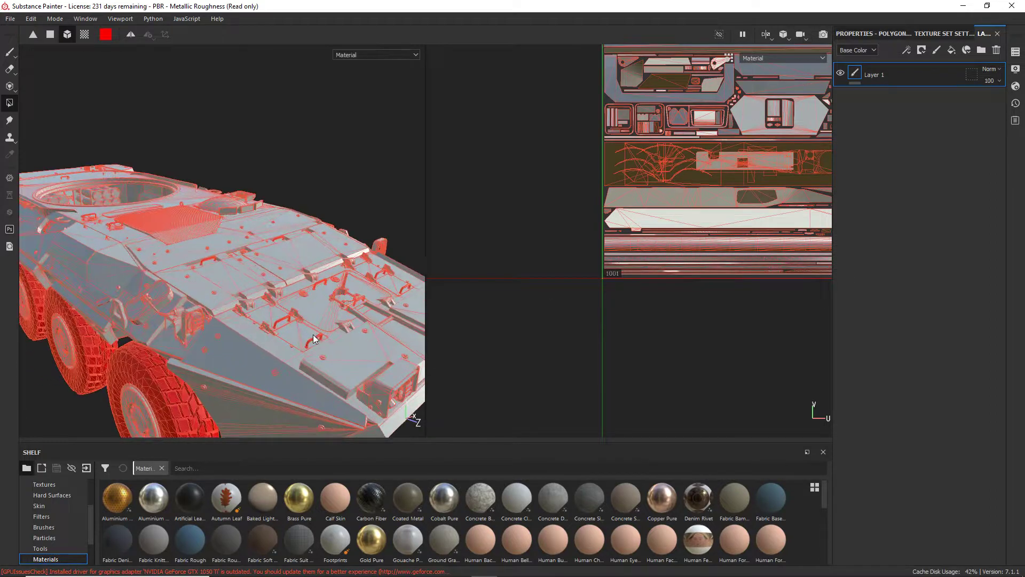
{"action": "scroll", "coordinate": [354, 355], "scroll_direction": "up", "scroll_amount": 2}
{"action": "left_click_drag", "start_coordinate": [353, 355], "coordinate": [258, 306], "text": "alt"}
{"action": "scroll", "coordinate": [300, 395], "scroll_direction": "up", "scroll_amount": 3}
{"action": "mouse_move", "coordinate": [300, 395]}
{"action": "left_mouse_down", "text": "alt"}
{"action": "mouse_move", "coordinate": [360, 423]}
{"action": "mouse_move", "coordinate": [183, 248]}
{"action": "mouse_move", "coordinate": [240, 283]}
{"action": "left_mouse_up", "text": "alt"}
{"action": "scroll", "coordinate": [184, 248], "scroll_direction": "down", "scroll_amount": 3}
{"action": "scroll", "coordinate": [66, 138], "scroll_direction": "up", "scroll_amount": 4}
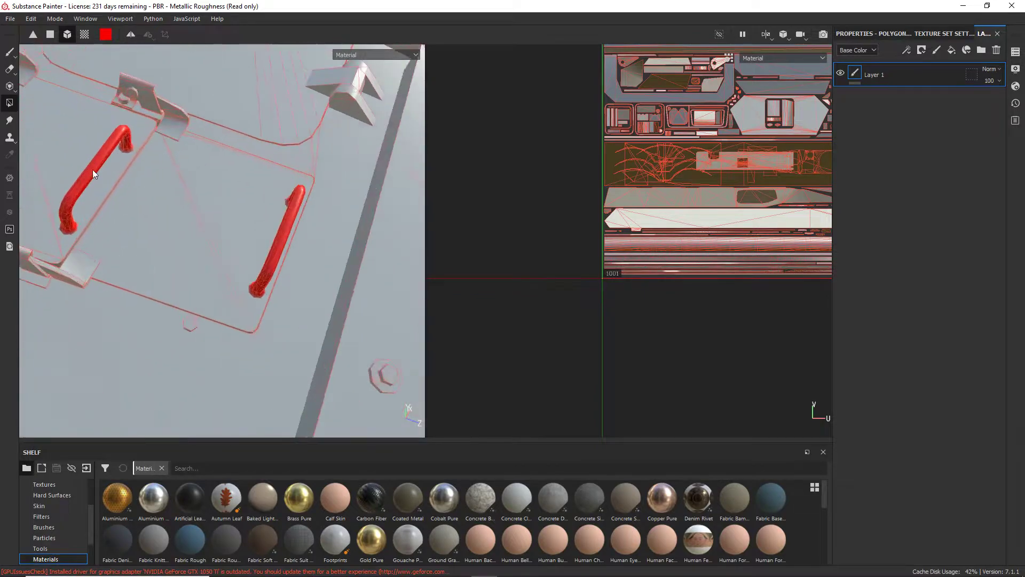
{"action": "left_click_drag", "start_coordinate": [93, 170], "coordinate": [120, 160], "text": "alt"}
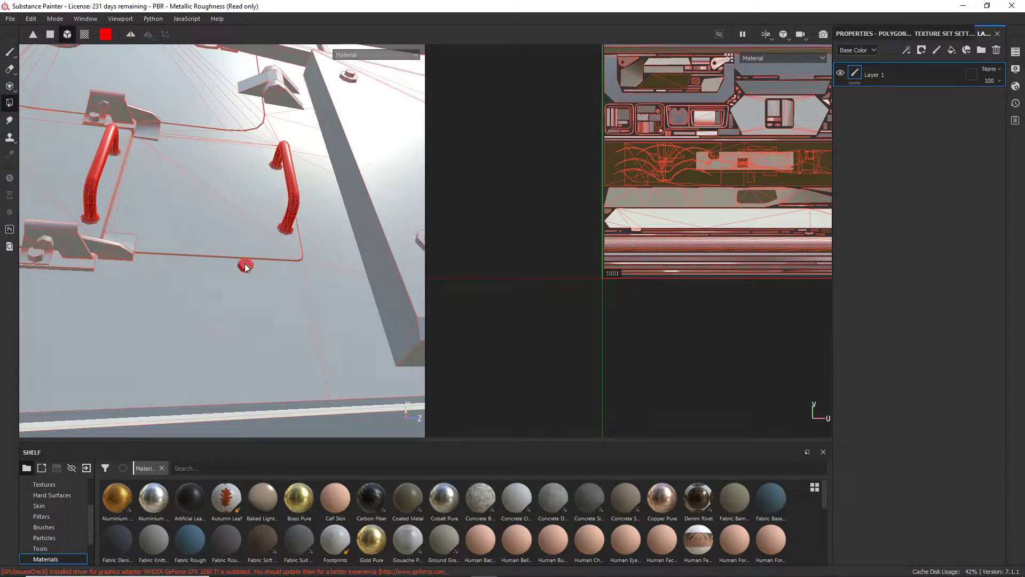
{"action": "scroll", "coordinate": [245, 264], "scroll_direction": "down", "scroll_amount": 5}
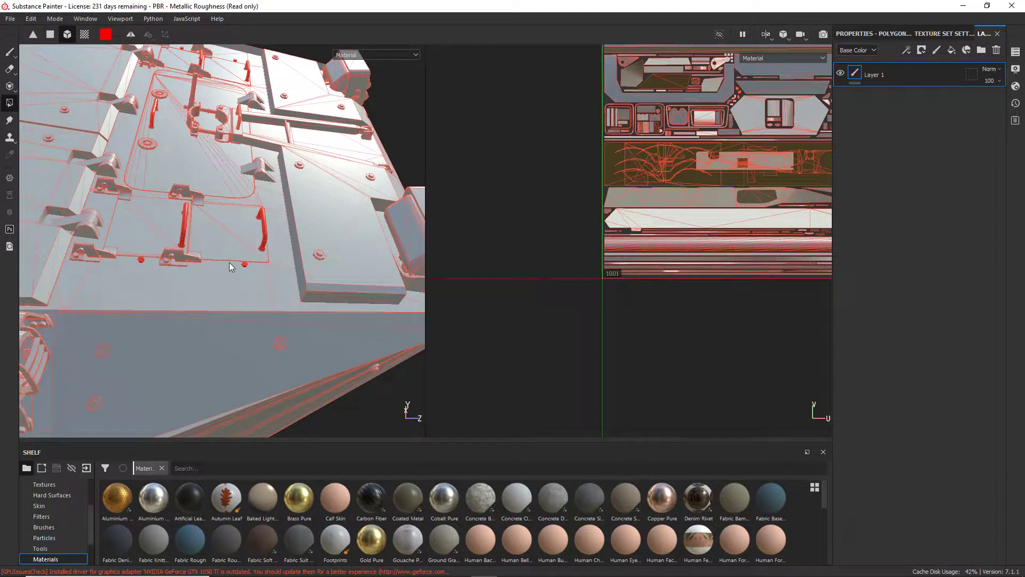
Fill the periscope blocks in front of the domed hatch with red
{"action": "scroll", "coordinate": [148, 263], "scroll_direction": "down", "scroll_amount": 2}
{"action": "left_click_drag", "start_coordinate": [147, 263], "coordinate": [335, 156], "text": "alt"}
{"action": "scroll", "coordinate": [315, 165], "scroll_direction": "down", "scroll_amount": 6}
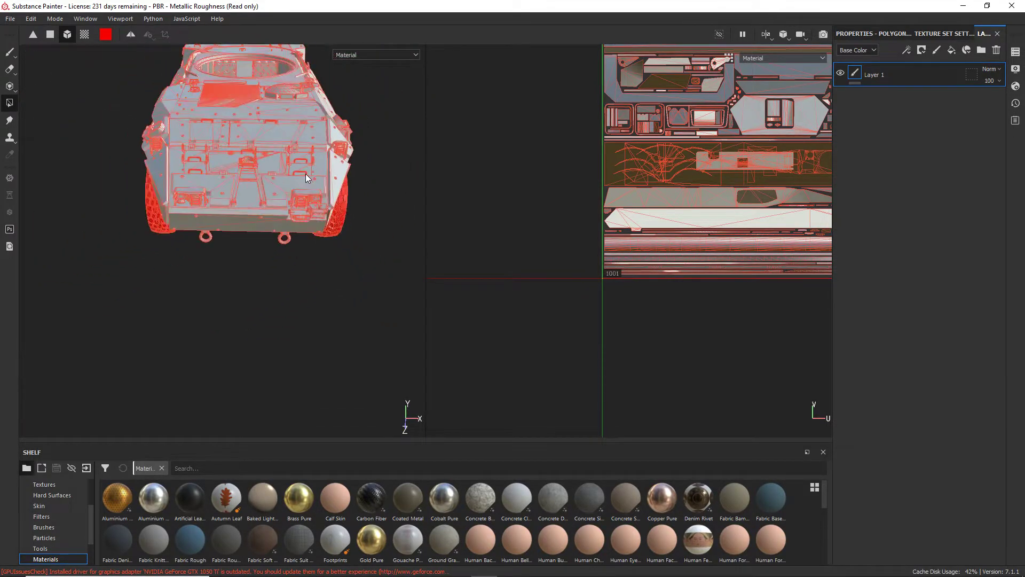
{"action": "left_click_drag", "start_coordinate": [258, 169], "coordinate": [277, 93], "text": "alt"}
{"action": "scroll", "coordinate": [278, 90], "scroll_direction": "up", "scroll_amount": 4}
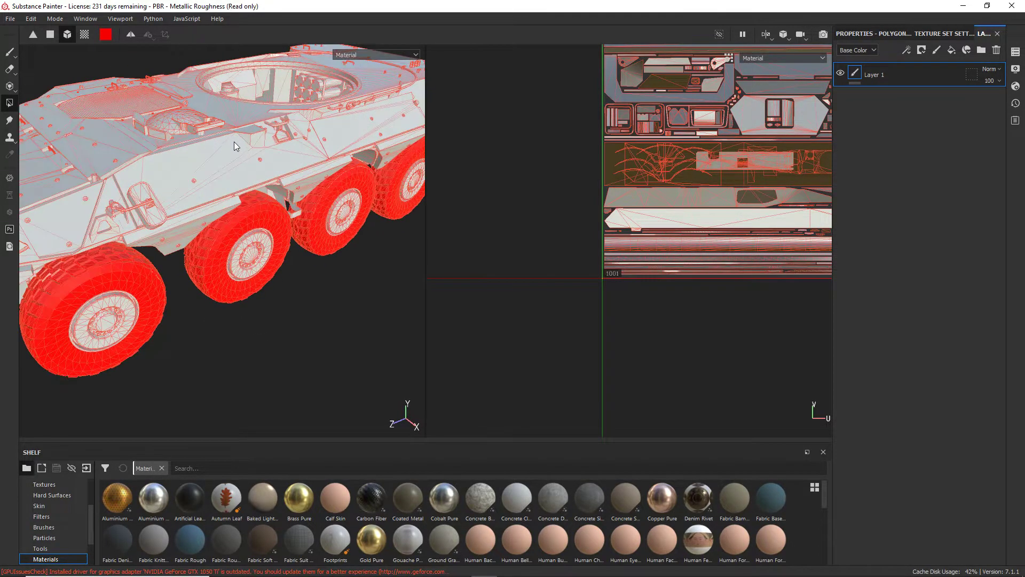
{"action": "left_click_drag", "start_coordinate": [160, 147], "coordinate": [214, 136], "text": "alt"}
{"action": "scroll", "coordinate": [203, 181], "scroll_direction": "up", "scroll_amount": 3}
{"action": "left_click_drag", "start_coordinate": [204, 181], "coordinate": [223, 140], "text": "alt"}
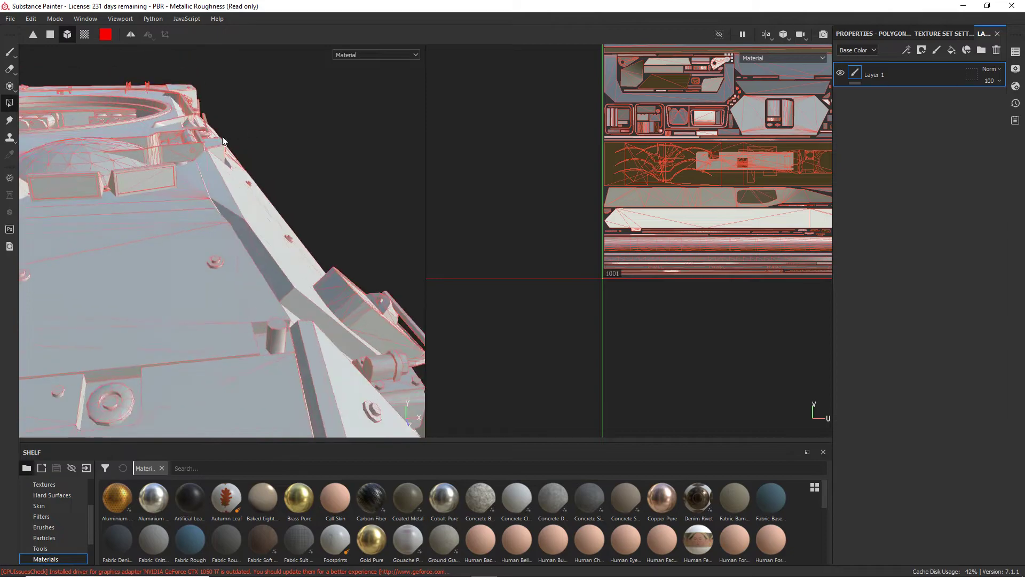
{"action": "left_click", "coordinate": [133, 185]}
{"action": "scroll", "coordinate": [222, 191], "scroll_direction": "down", "scroll_amount": 2}
{"action": "left_click_drag", "start_coordinate": [222, 192], "coordinate": [270, 216], "text": "alt"}
{"action": "scroll", "coordinate": [270, 216], "scroll_direction": "down", "scroll_amount": 3}
Try to fill the mesh inside the turret ring opening with red, check it around the hull, and undo the fill
{"action": "left_click_drag", "start_coordinate": [343, 281], "coordinate": [230, 182], "text": "alt"}
{"action": "scroll", "coordinate": [290, 249], "scroll_direction": "down", "scroll_amount": 4}
{"action": "scroll", "coordinate": [271, 204], "scroll_direction": "down", "scroll_amount": 3}
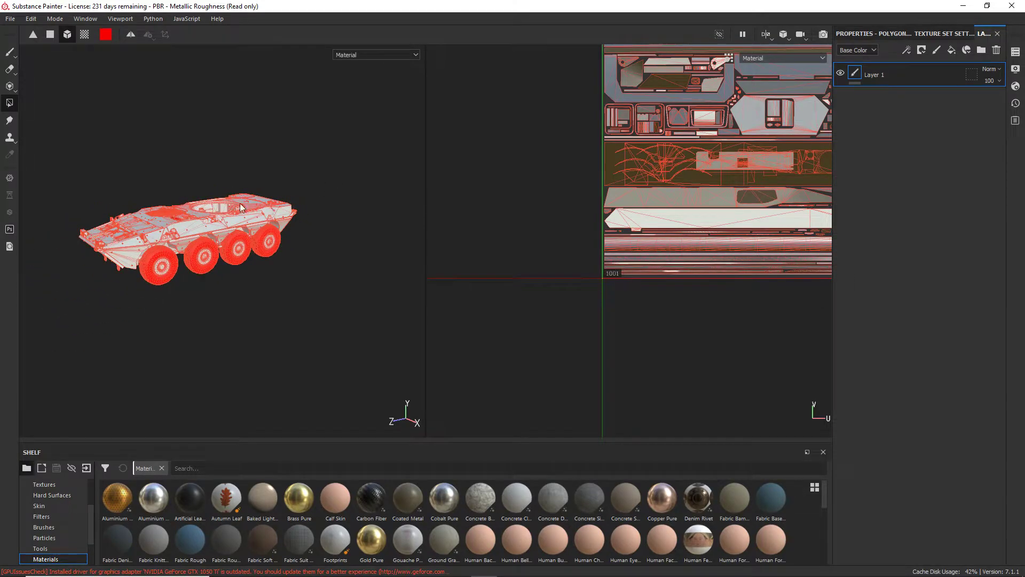
{"action": "scroll", "coordinate": [229, 215], "scroll_direction": "up", "scroll_amount": 5}
{"action": "left_click_drag", "start_coordinate": [223, 219], "coordinate": [255, 215], "text": "alt"}
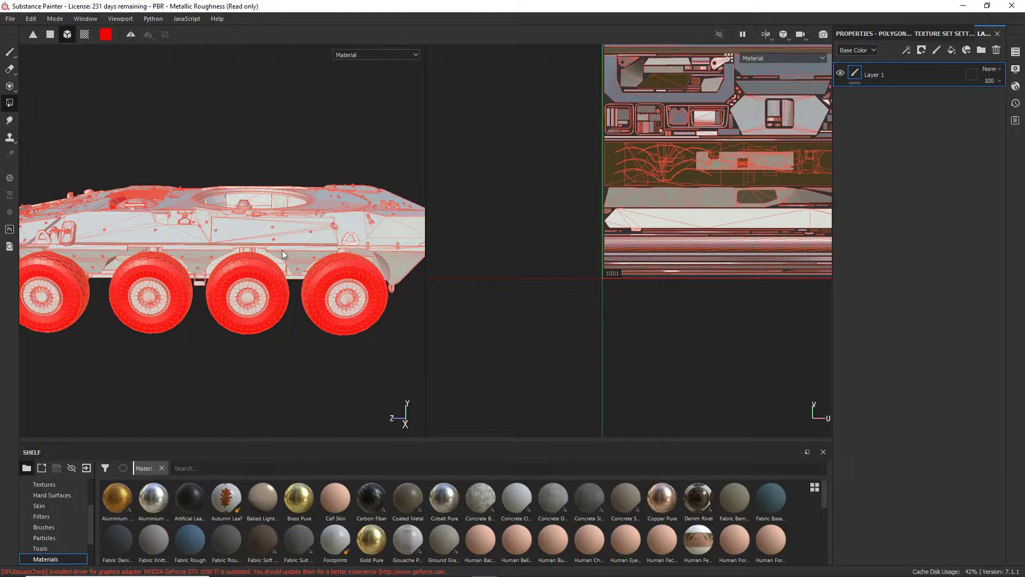
{"action": "right_click_drag", "start_coordinate": [283, 253], "coordinate": [302, 168], "text": "alt"}
{"action": "left_click_drag", "start_coordinate": [302, 167], "coordinate": [435, 184], "text": "alt"}
{"action": "left_click", "coordinate": [220, 289]}
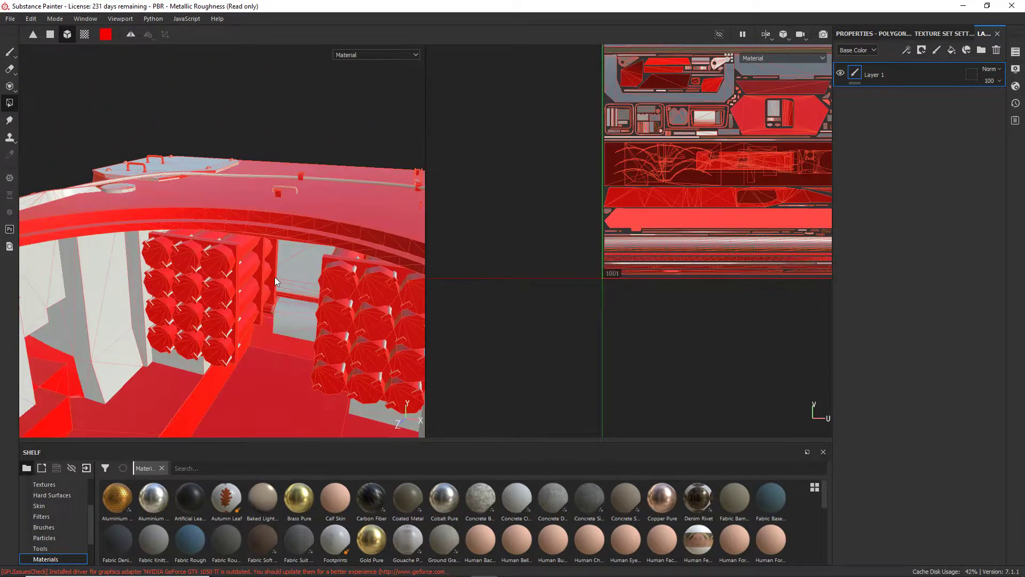
{"action": "right_click_drag", "start_coordinate": [275, 276], "coordinate": [284, 307], "text": "alt"}
{"action": "left_click_drag", "start_coordinate": [284, 306], "coordinate": [228, 270], "text": "alt"}
{"action": "right_click_drag", "start_coordinate": [229, 270], "coordinate": [194, 274], "text": "alt"}
{"action": "scroll", "coordinate": [196, 275], "scroll_direction": "down", "scroll_amount": 2}
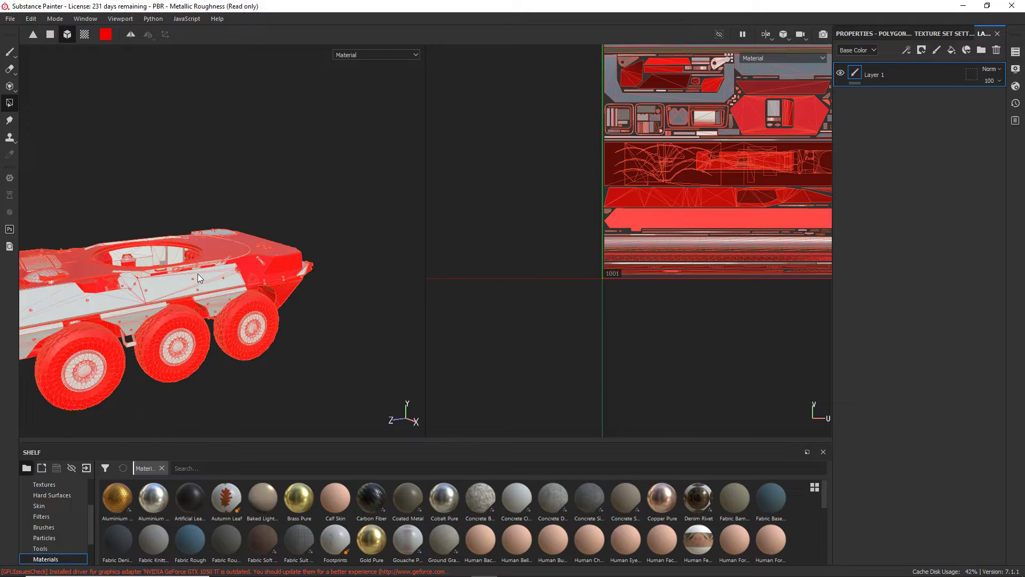
{"action": "scroll", "coordinate": [263, 188], "scroll_direction": "down", "scroll_amount": 3}
{"action": "left_click_drag", "start_coordinate": [245, 267], "coordinate": [113, 270], "text": "alt"}
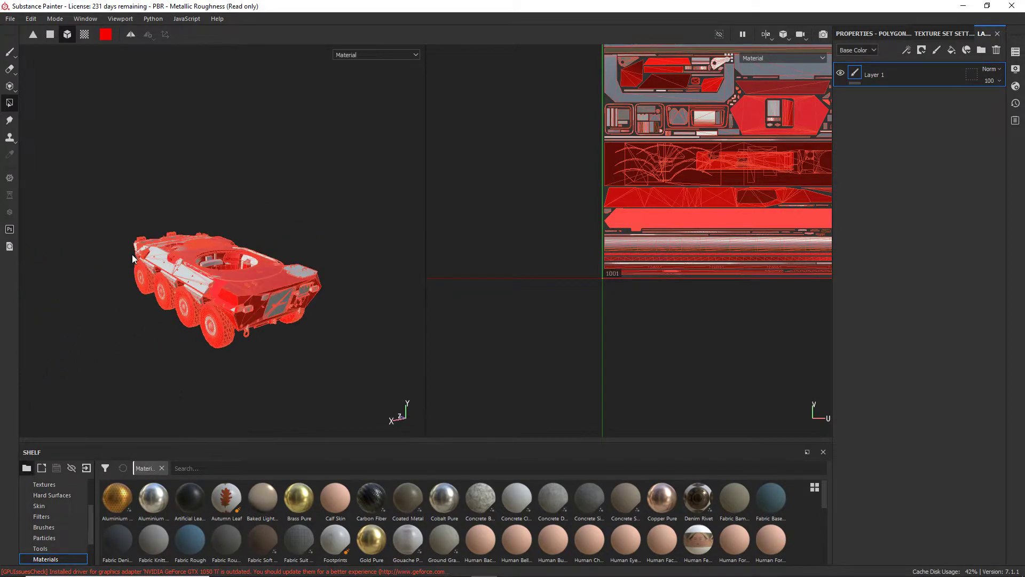
{"action": "scroll", "coordinate": [230, 312], "scroll_direction": "up", "scroll_amount": 4}
{"action": "left_click_drag", "start_coordinate": [230, 314], "coordinate": [250, 291], "text": "alt"}
{"action": "key", "text": "ctrl+z"}
Fill the large bolted armour panel on the rear half of the hull's side with red
{"action": "left_click", "coordinate": [202, 286]}
{"action": "scroll", "coordinate": [238, 299], "scroll_direction": "down", "scroll_amount": 10}
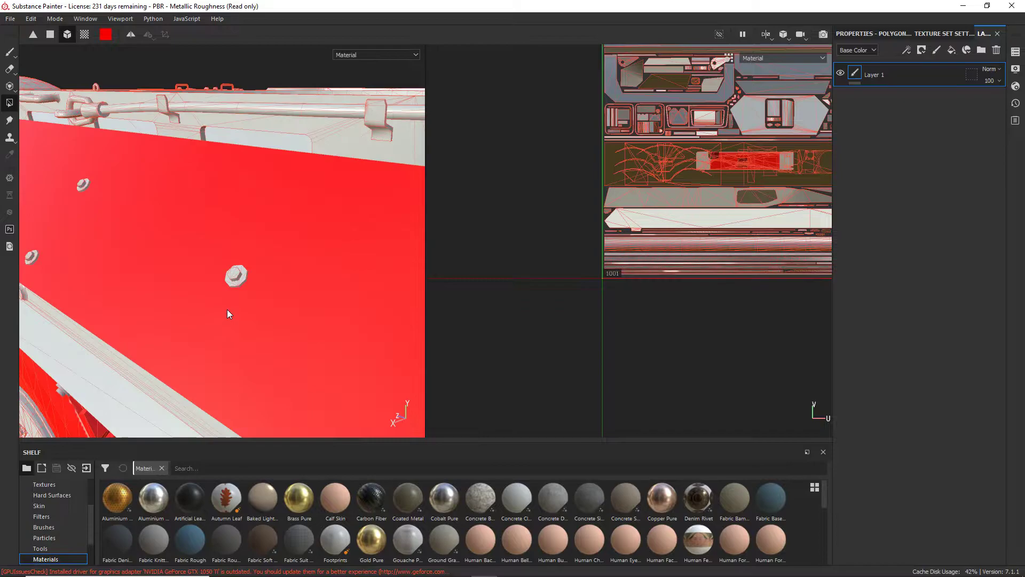
{"action": "mouse_move", "coordinate": [234, 248]}
{"action": "left_mouse_down", "text": "alt"}
{"action": "mouse_move", "coordinate": [278, 289]}
{"action": "mouse_move", "coordinate": [354, 313]}
{"action": "mouse_move", "coordinate": [295, 281]}
{"action": "mouse_move", "coordinate": [369, 172]}
{"action": "left_mouse_up", "text": "alt"}
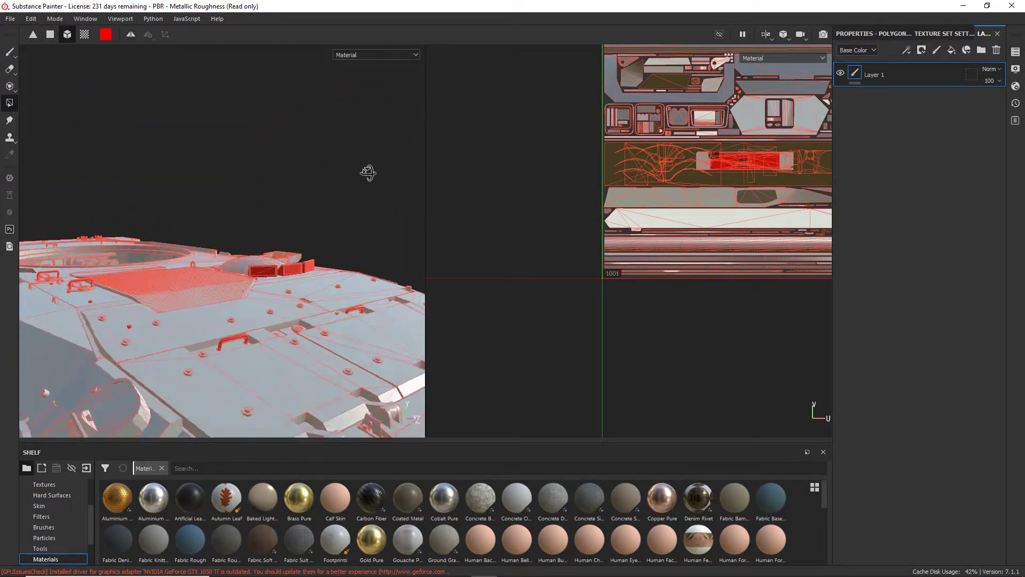
Try to fill the towing shackle under the hull's front edge with red
{"action": "scroll", "coordinate": [320, 205], "scroll_direction": "down", "scroll_amount": 5}
{"action": "left_click_drag", "start_coordinate": [301, 287], "coordinate": [238, 270], "text": "alt"}
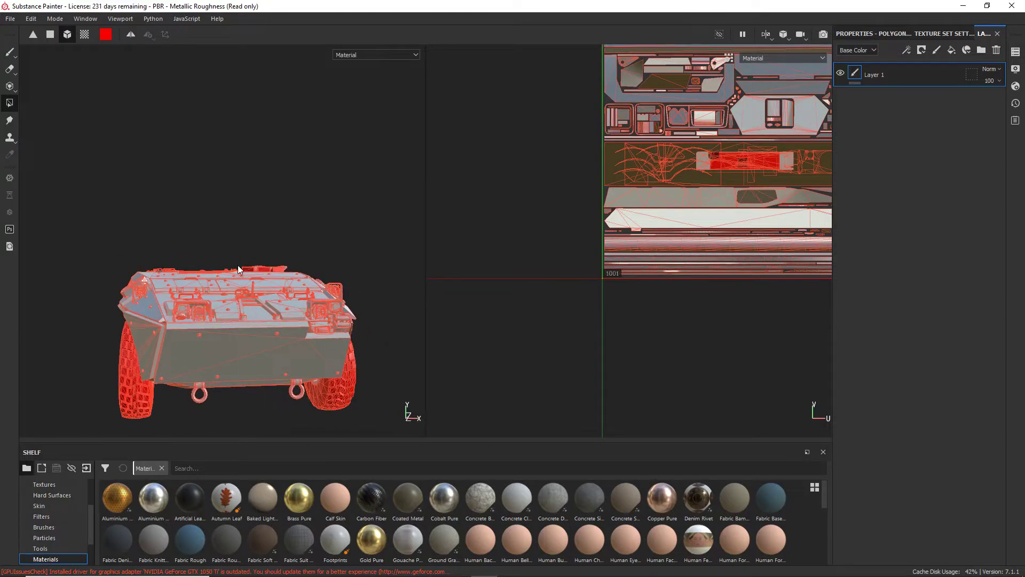
{"action": "left_click_drag", "start_coordinate": [231, 329], "coordinate": [216, 316], "text": "alt"}
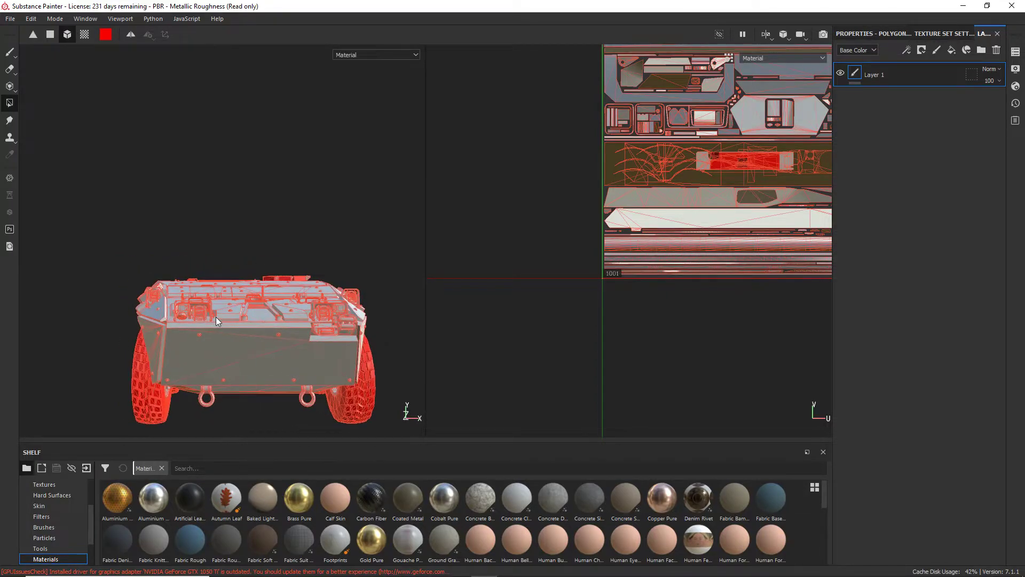
{"action": "scroll", "coordinate": [246, 345], "scroll_direction": "down", "scroll_amount": 3}
{"action": "scroll", "coordinate": [312, 391], "scroll_direction": "up", "scroll_amount": 5}
{"action": "left_click_drag", "start_coordinate": [312, 387], "coordinate": [312, 373], "text": "alt"}
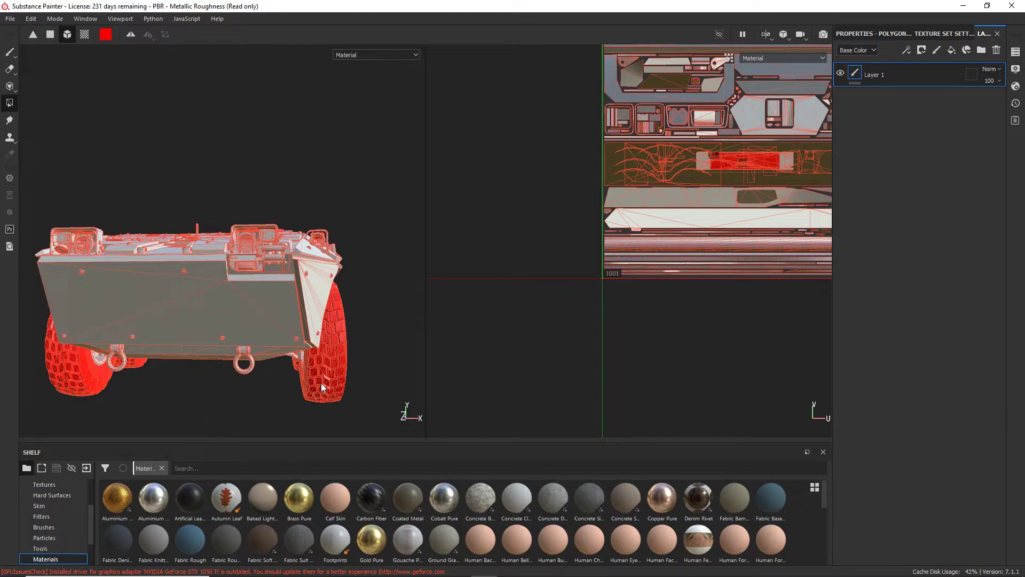
{"action": "scroll", "coordinate": [257, 368], "scroll_direction": "up", "scroll_amount": 5}
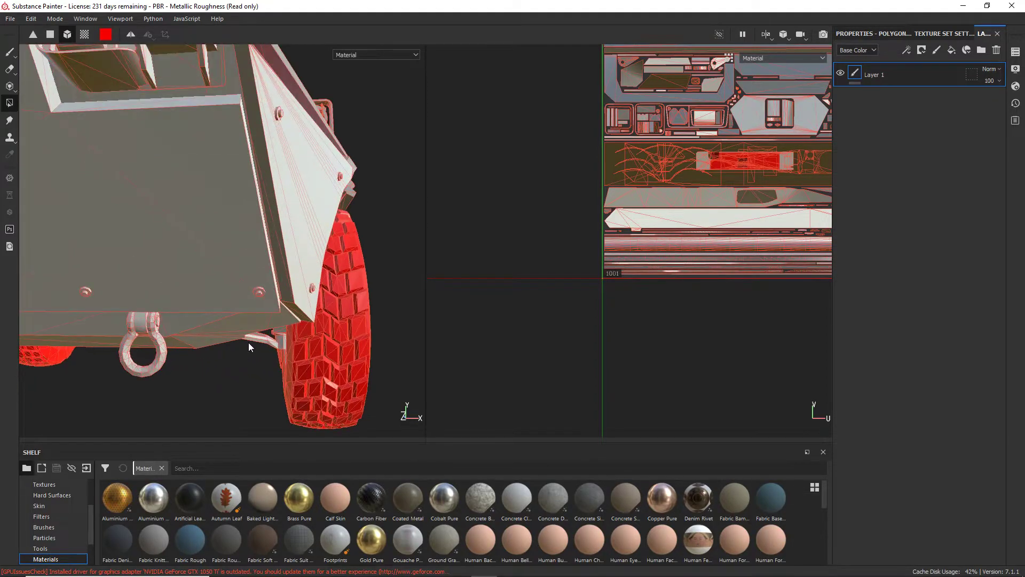
{"action": "left_click_drag", "start_coordinate": [191, 349], "coordinate": [90, 364], "text": "alt"}
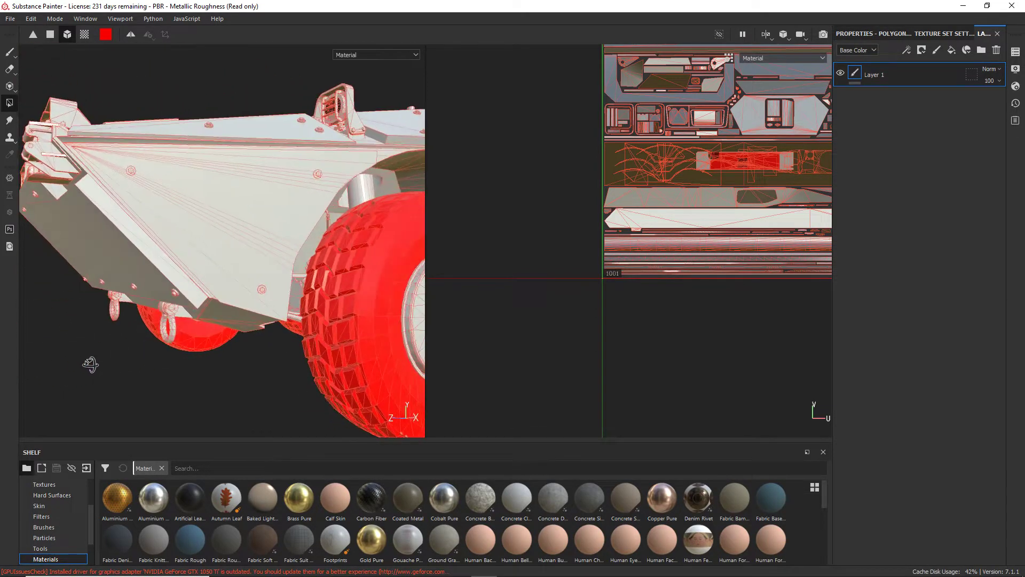
{"action": "scroll", "coordinate": [176, 323], "scroll_direction": "up", "scroll_amount": 3}
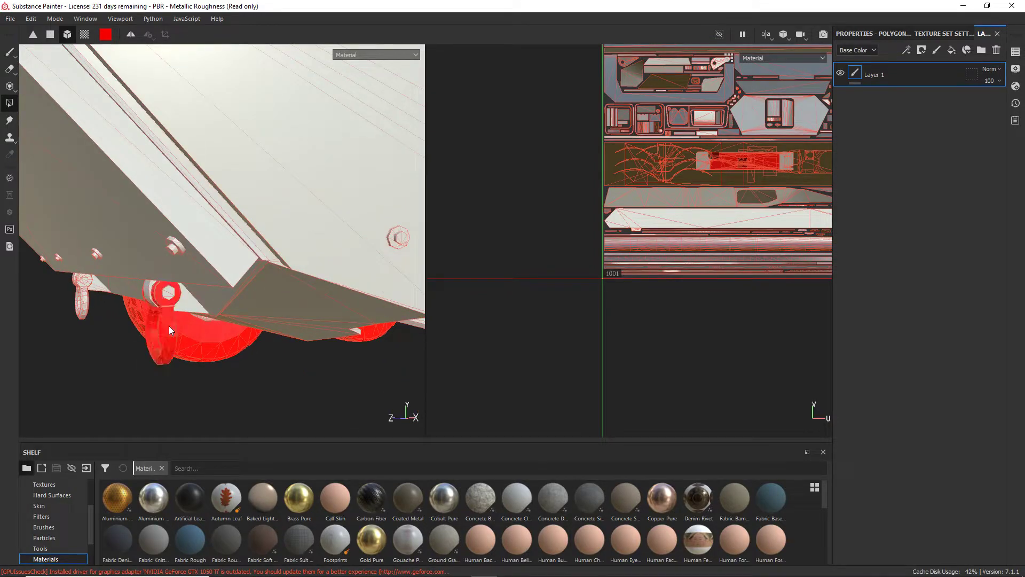
{"action": "scroll", "coordinate": [168, 326], "scroll_direction": "down", "scroll_amount": 6}
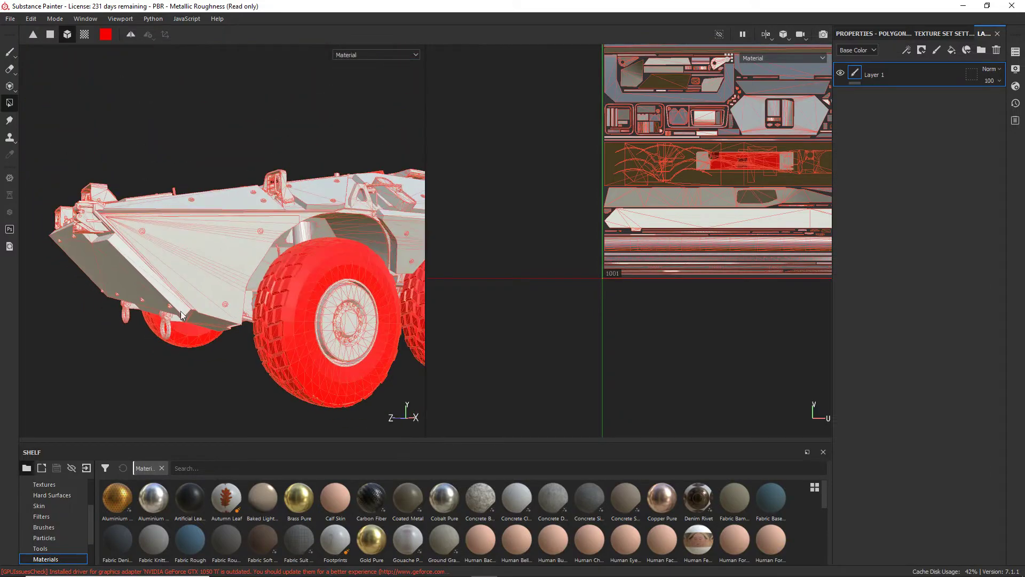
{"action": "left_click_drag", "start_coordinate": [243, 225], "coordinate": [258, 280], "text": "alt"}
{"action": "scroll", "coordinate": [257, 279], "scroll_direction": "down", "scroll_amount": 5}
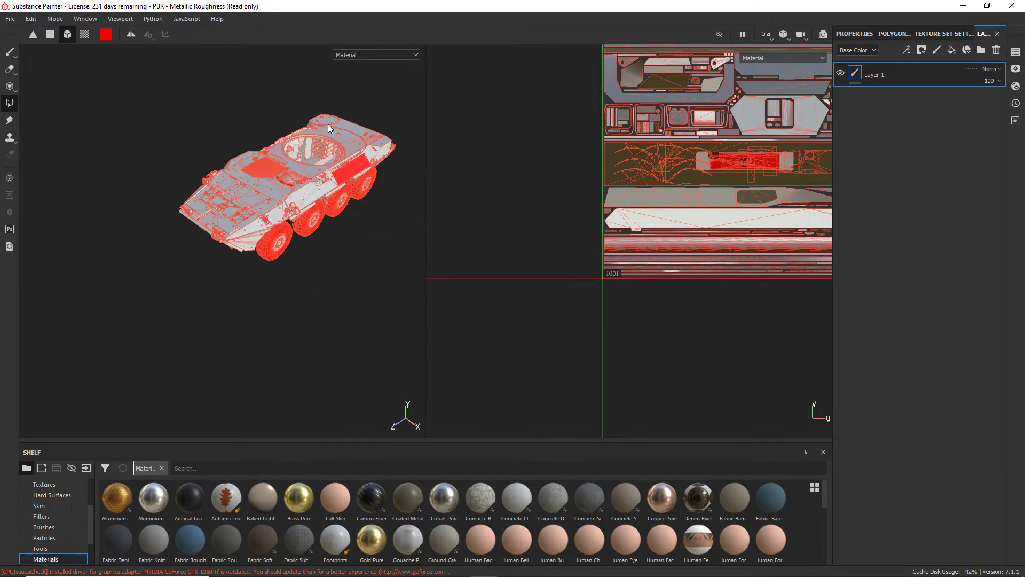
{"action": "scroll", "coordinate": [377, 118], "scroll_direction": "up", "scroll_amount": 4}
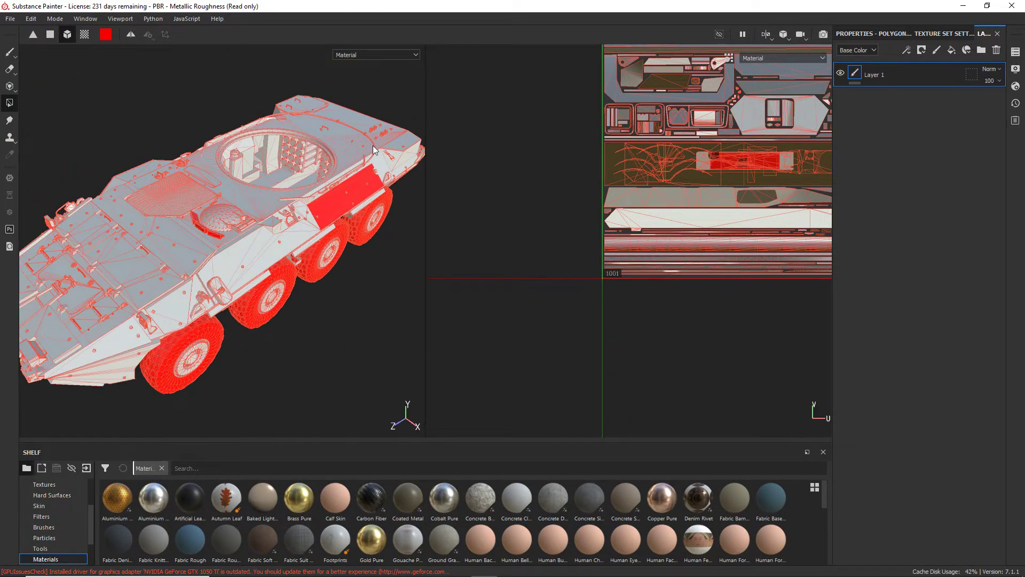
{"action": "key", "text": "alt"}
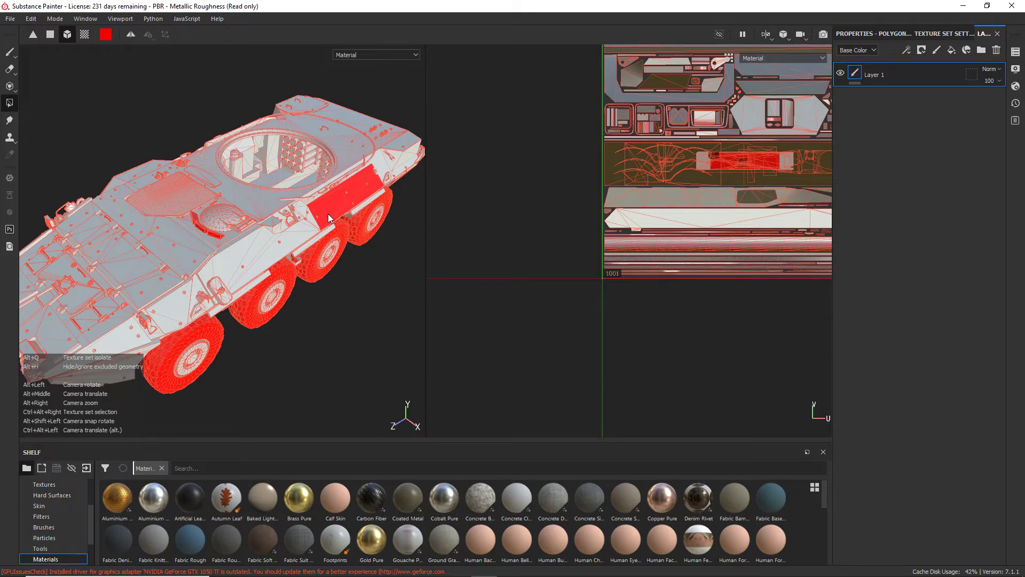